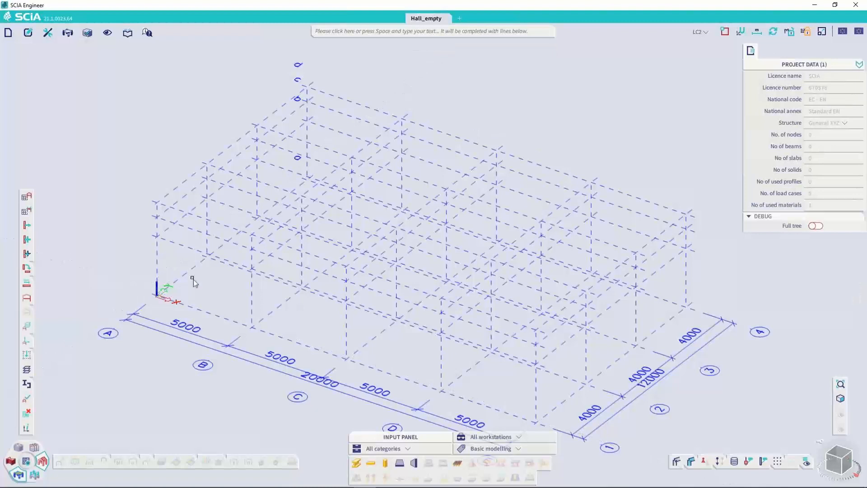
Set the bypassing of the input dialog to Always in the global UI settings.
click(107, 33)
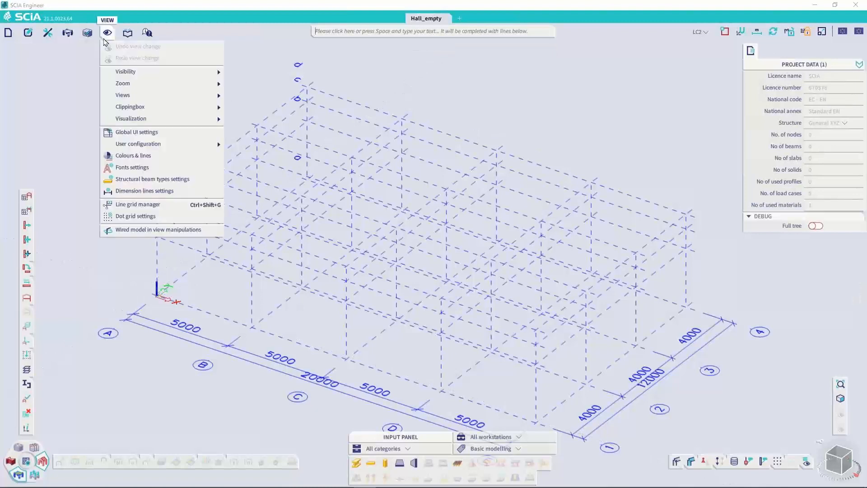
click(141, 135)
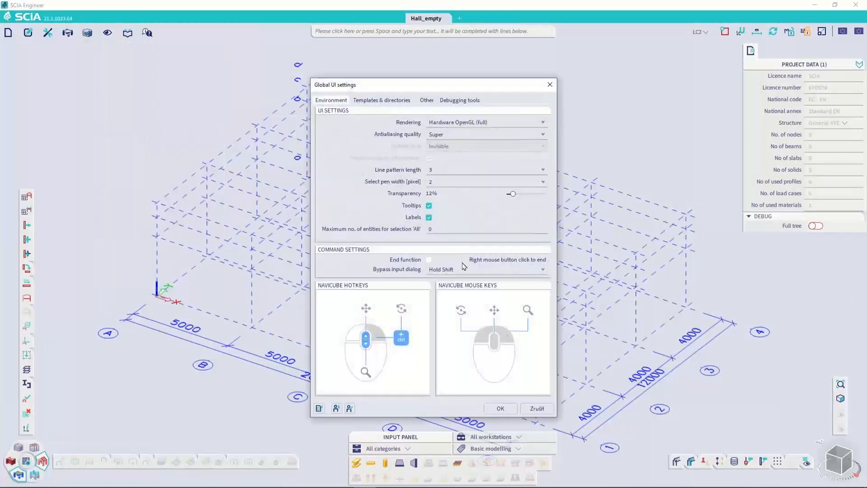
click(459, 270)
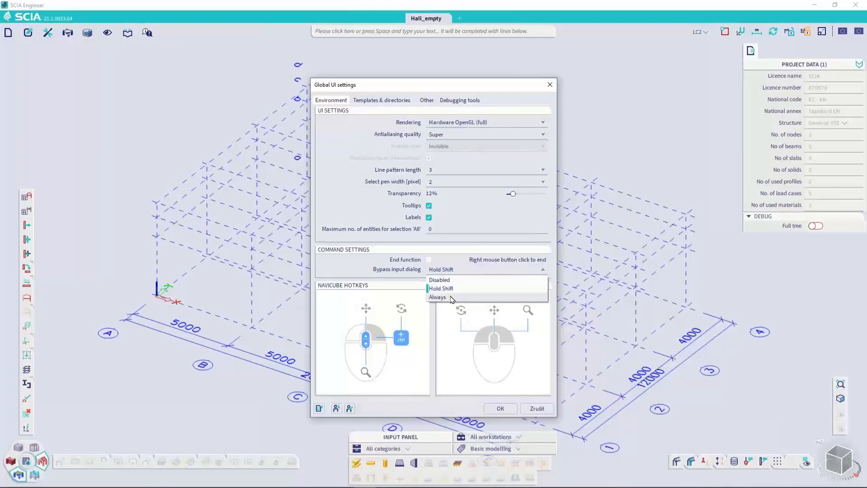
click(452, 298)
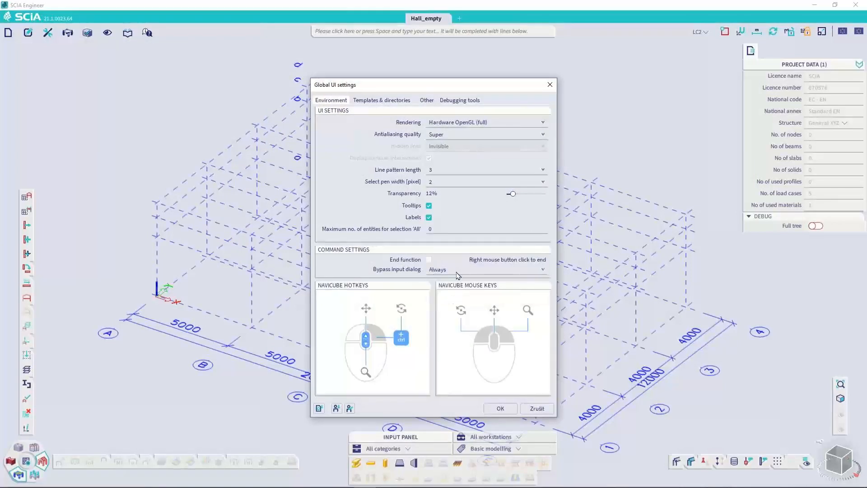
click(500, 409)
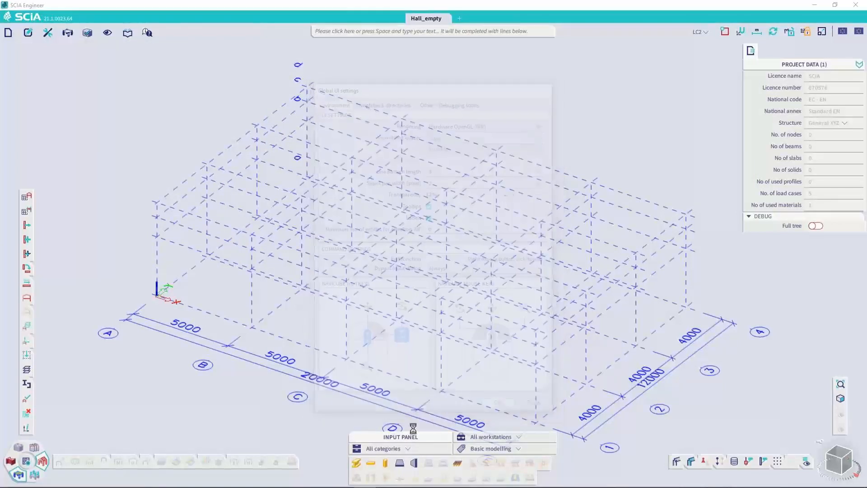
click(357, 463)
click(157, 296)
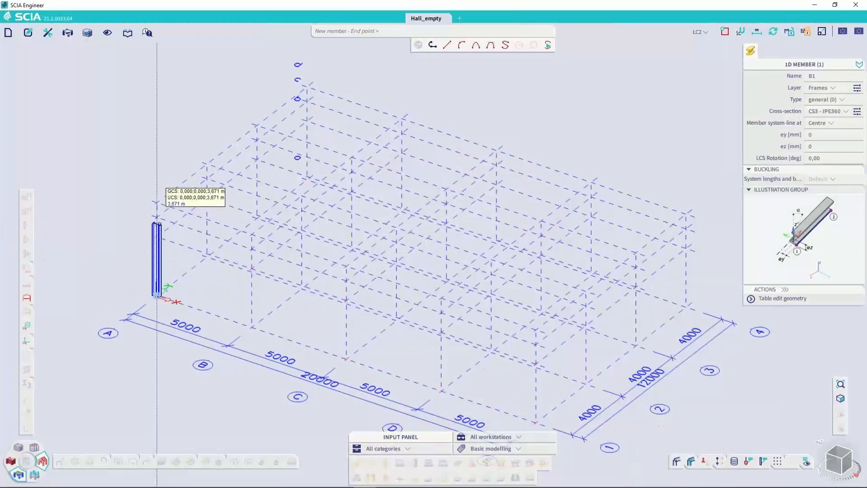
key(Escape)
Model an IPE360 column from the origin up to 4 m and a sloped rafter from its head to the ridge at grid line B.
right_click(310, 299)
click(308, 312)
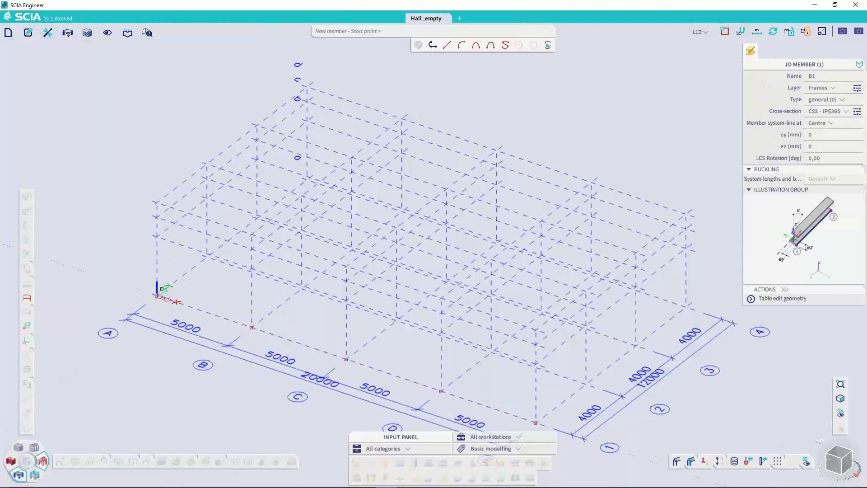
click(156, 216)
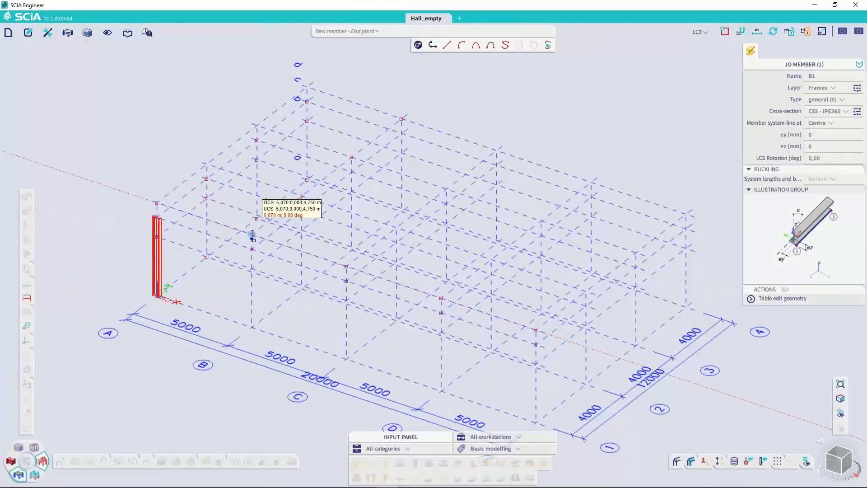
click(251, 236)
Add a 0.7 m horizontal bracket in the X direction on the column at 3 m height.
click(156, 237)
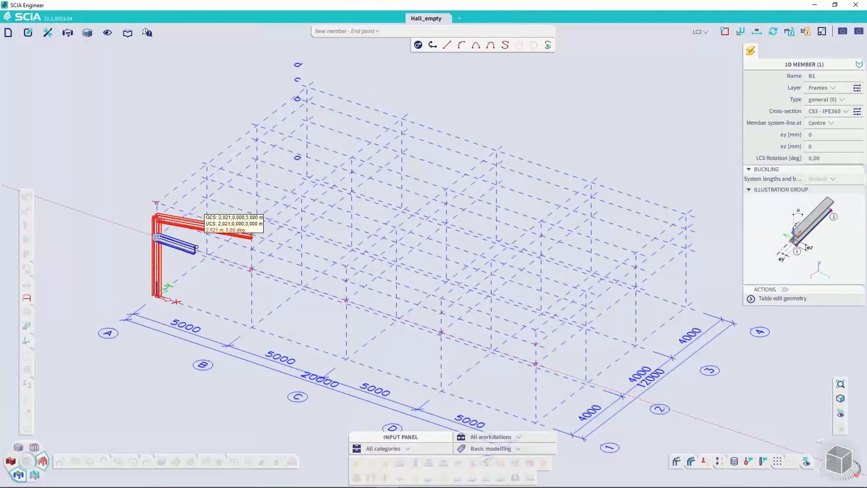
text(,7)
key(Return)
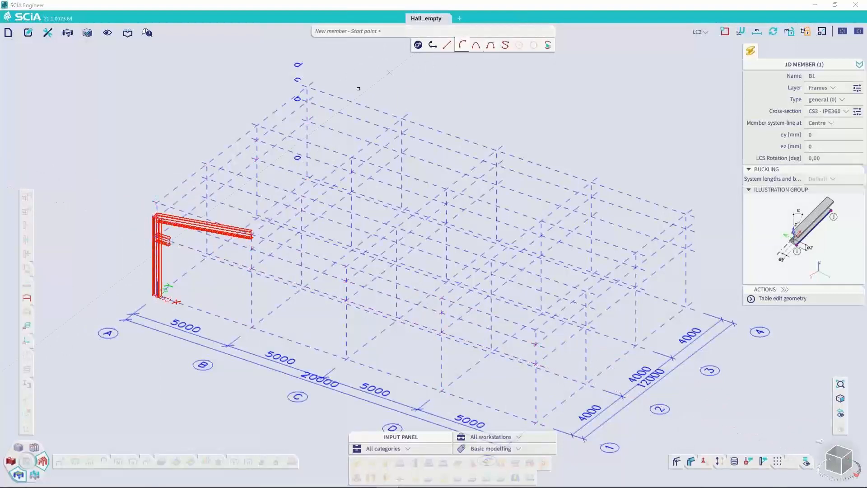
key(Escape)
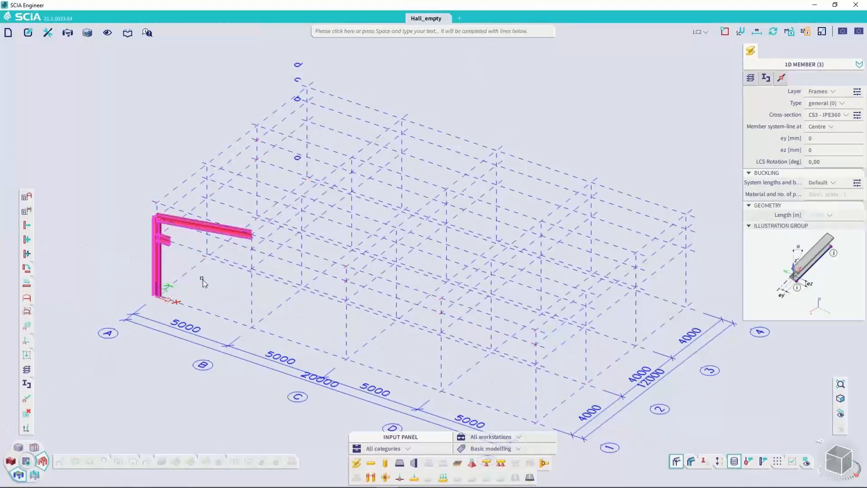
Mirror the column, rafter and bracket about the plane through the ridge at grid line B, keeping the originals.
right_click(201, 274)
mouse_move(200, 260)
click(216, 231)
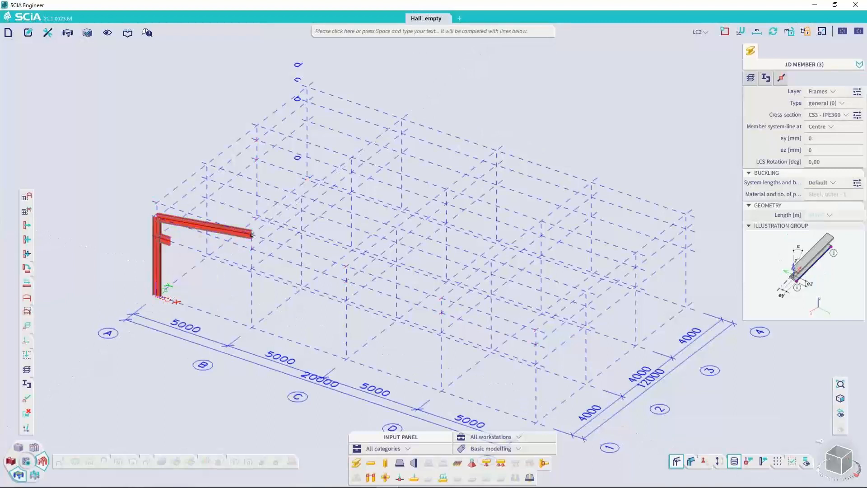
click(253, 236)
click(299, 198)
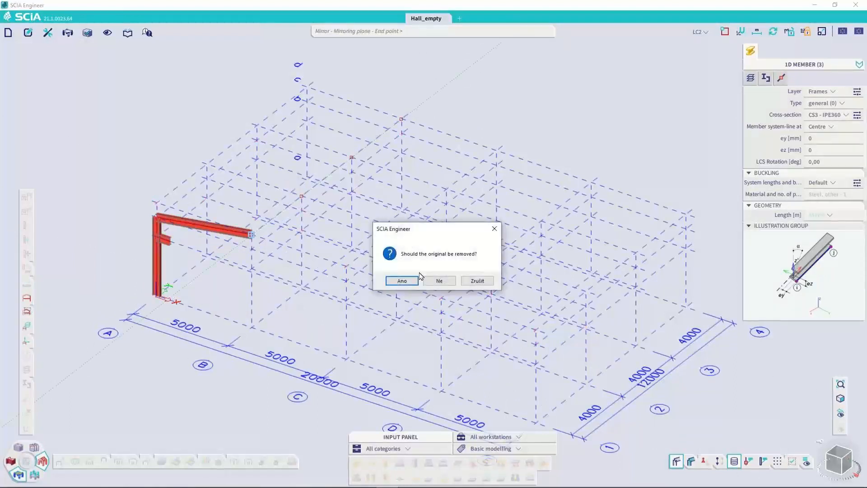
click(439, 281)
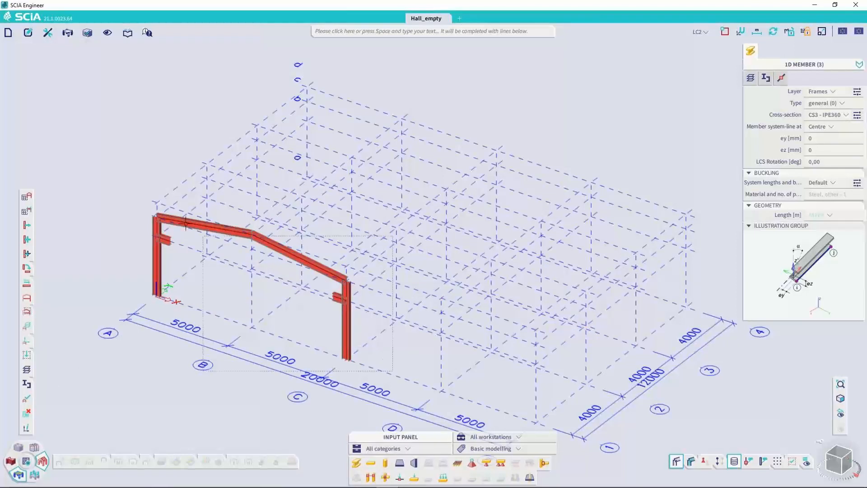
Multicopy the complete portal frame three times at the 4000 mm grid spacing to grid lines 2, 3 and 4.
right_click(229, 239)
mouse_move(229, 225)
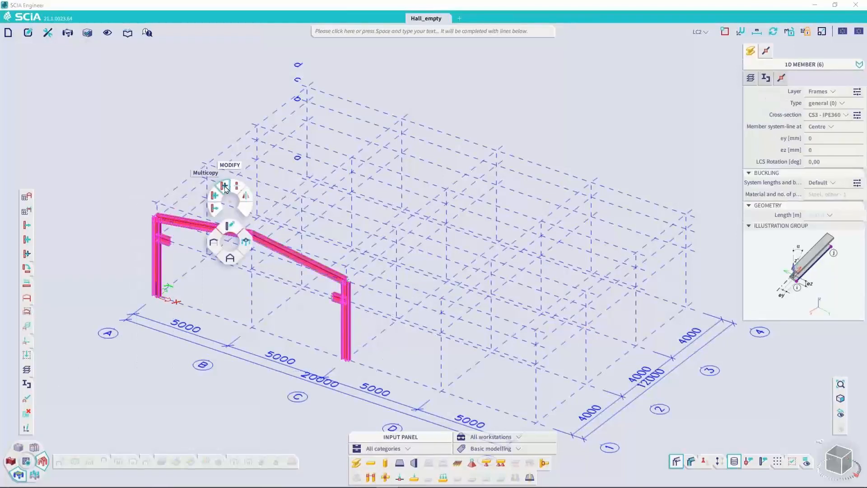
click(225, 188)
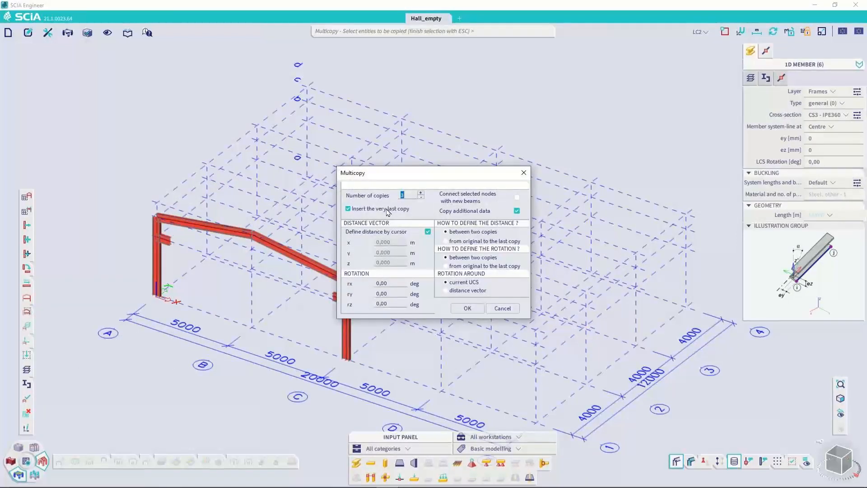
click(468, 308)
click(346, 359)
click(396, 320)
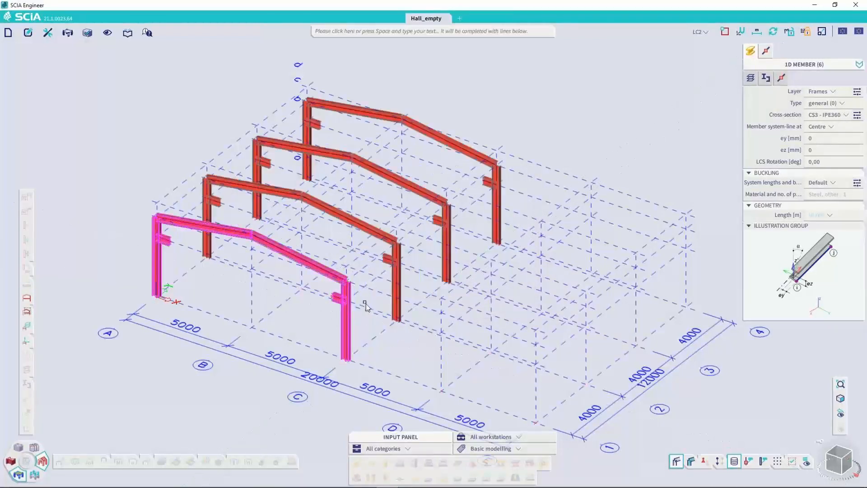
key(Escape)
Draw a purlin between the eaves of the first two frames on the grid line A side with cross-section CS1 - IPE140.
ctrl+right_drag(454, 304, 453, 311)
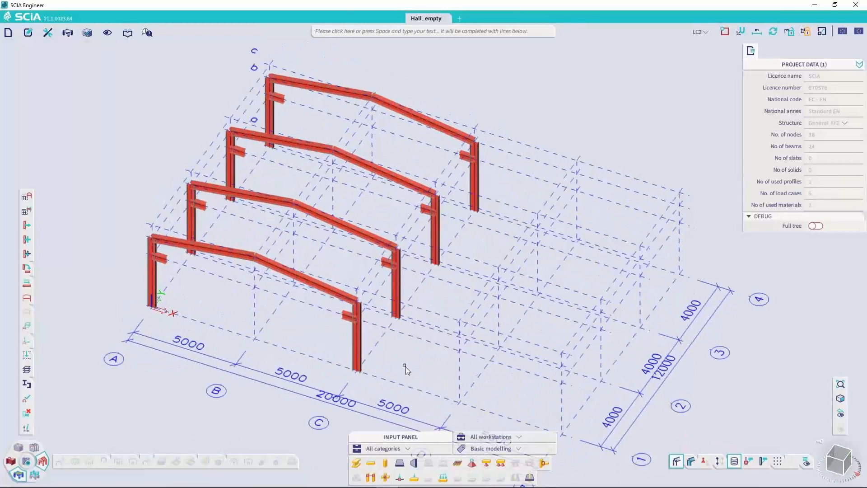
right_click(311, 261)
click(302, 294)
click(151, 237)
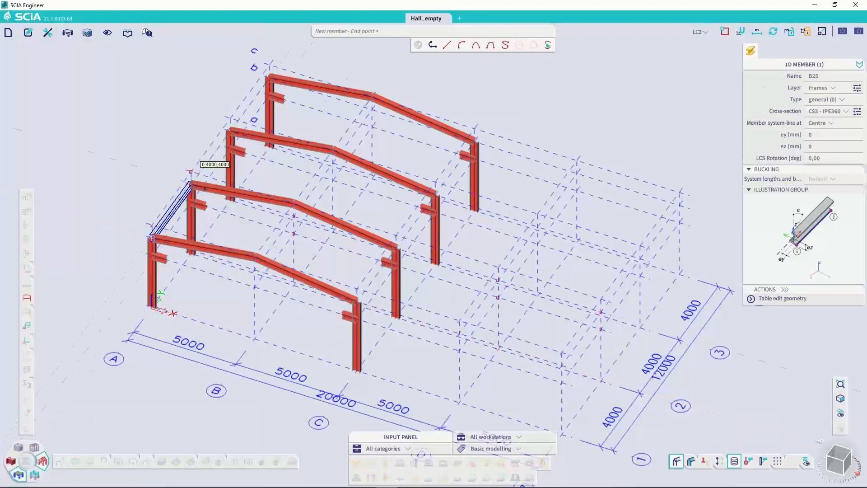
click(191, 184)
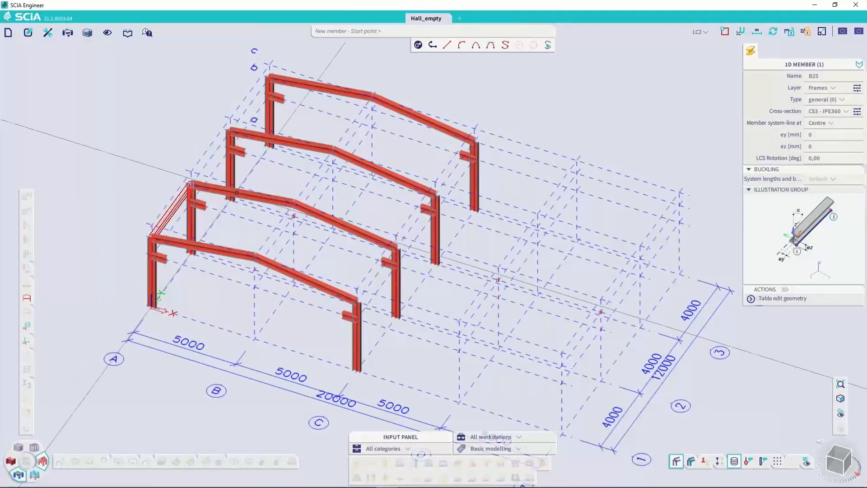
click(833, 111)
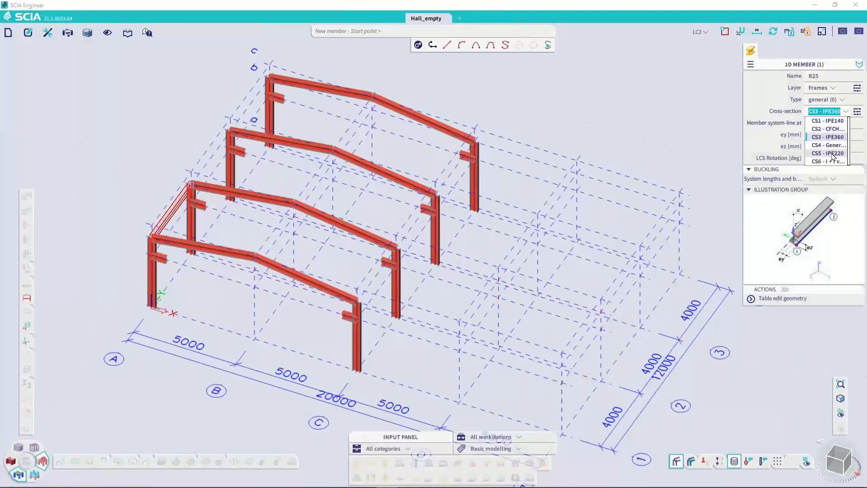
click(827, 121)
key(Escape)
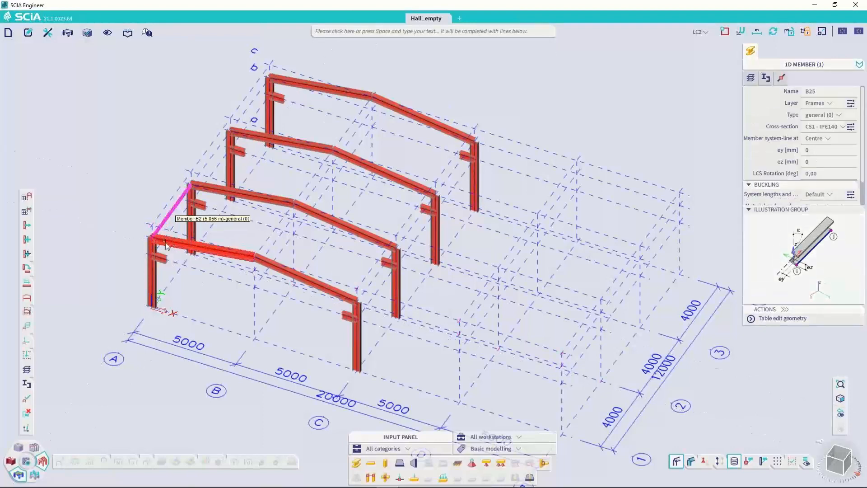
Turn on snapping to line divisions.
scroll(151, 241, up, 5)
click(725, 31)
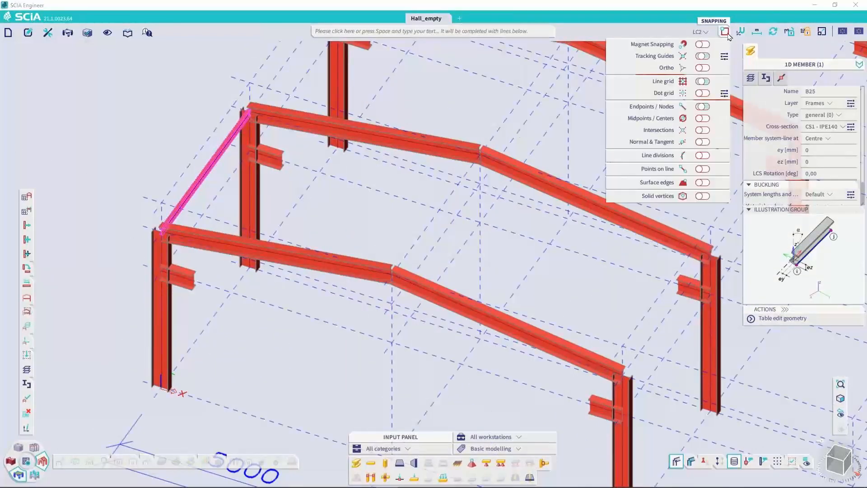
click(702, 155)
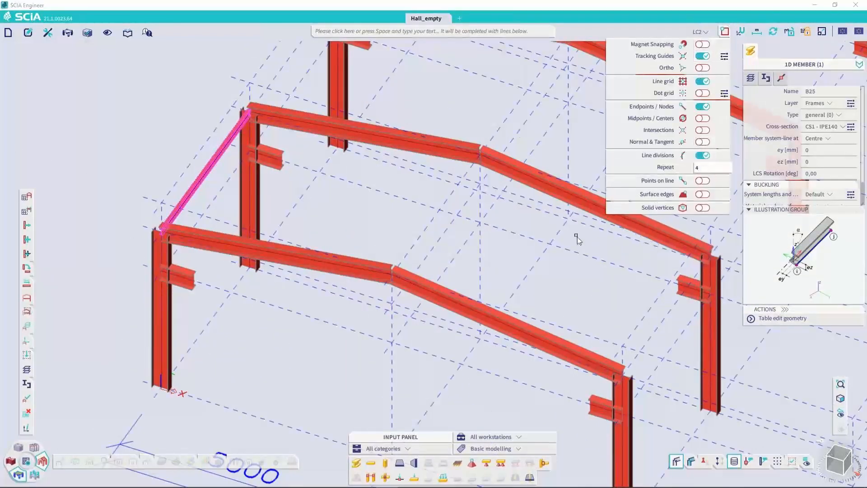
Multicopy the eaves purlin along the rafter at quarter-length spacing up to the ridge.
right_click(231, 304)
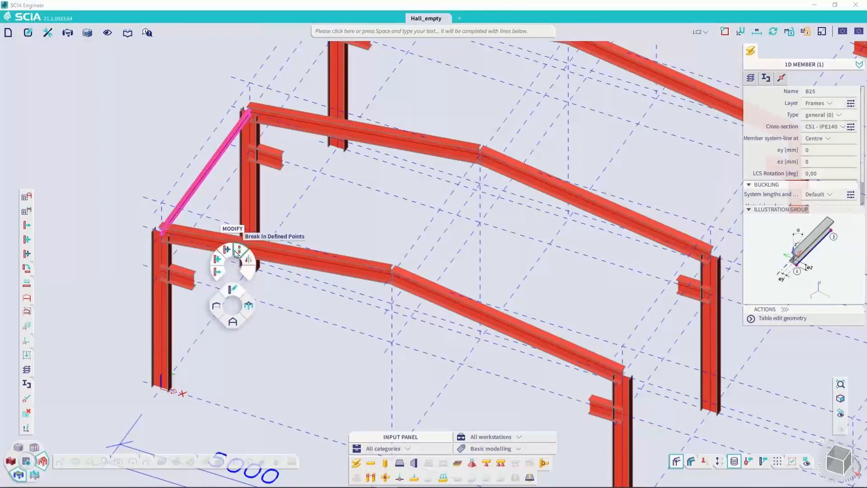
click(227, 249)
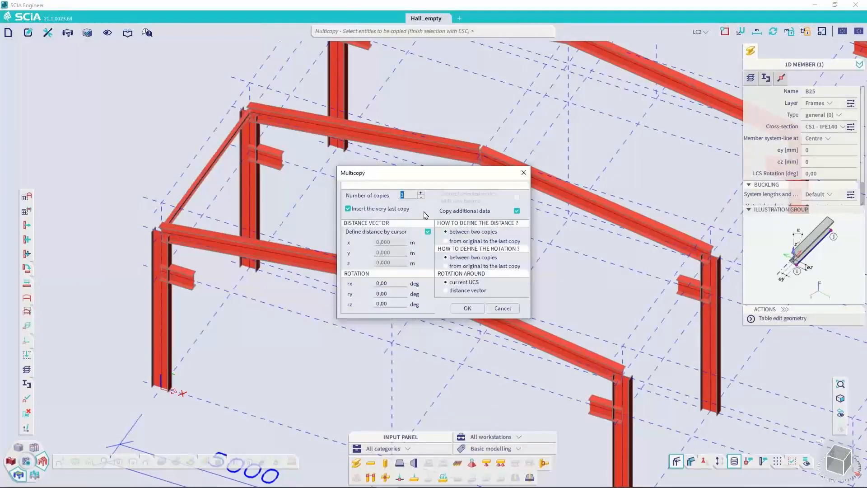
click(470, 308)
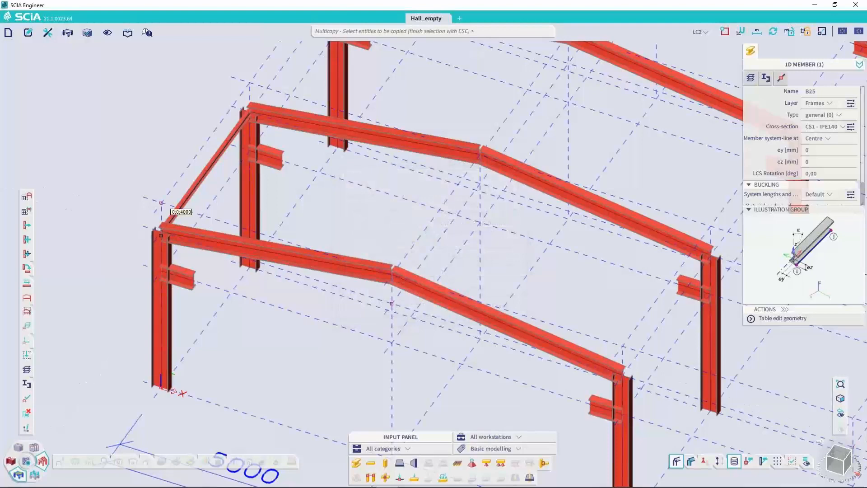
Draw two diagonal braces from the ends of the eaves purlin meeting at the midpoint of the second purlin.
scroll(399, 224, down, 3)
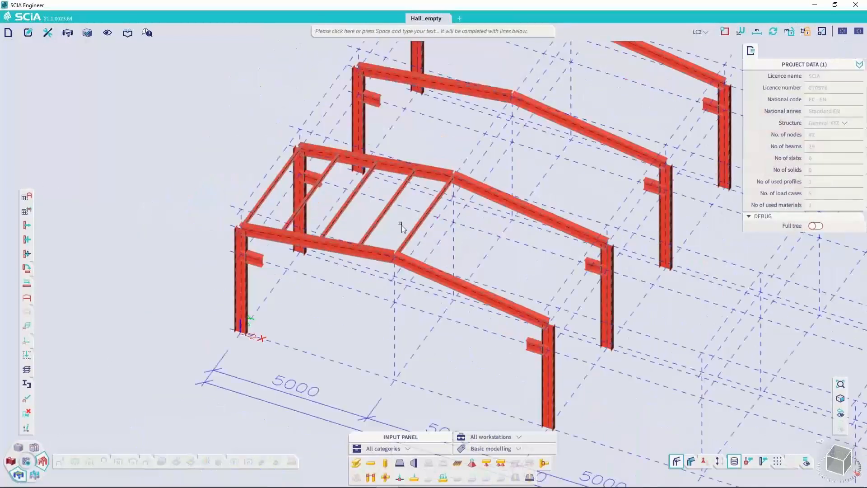
right_click(356, 236)
click(339, 262)
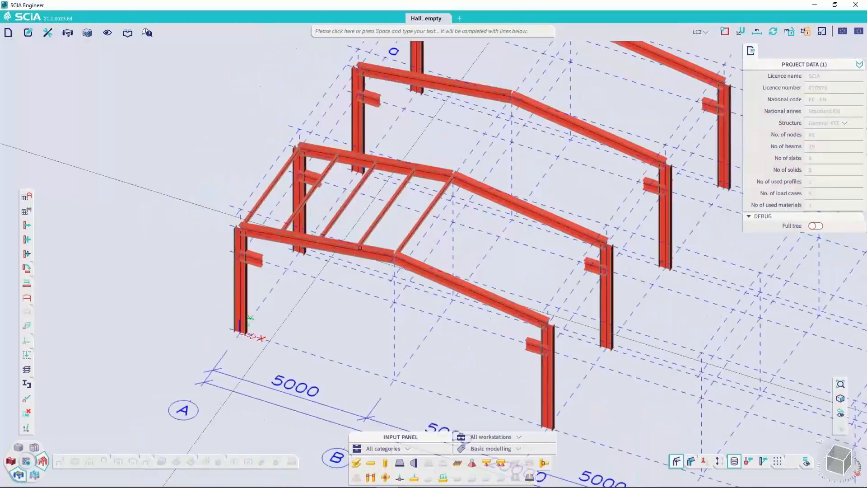
click(244, 225)
click(309, 195)
click(299, 149)
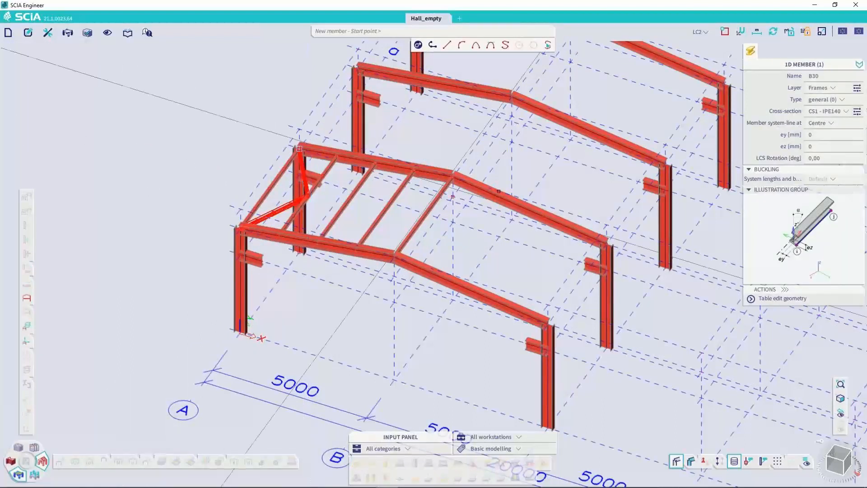
Assign cross-section CS2 - CFCHS88.9 to the two new diagonal braces.
click(816, 112)
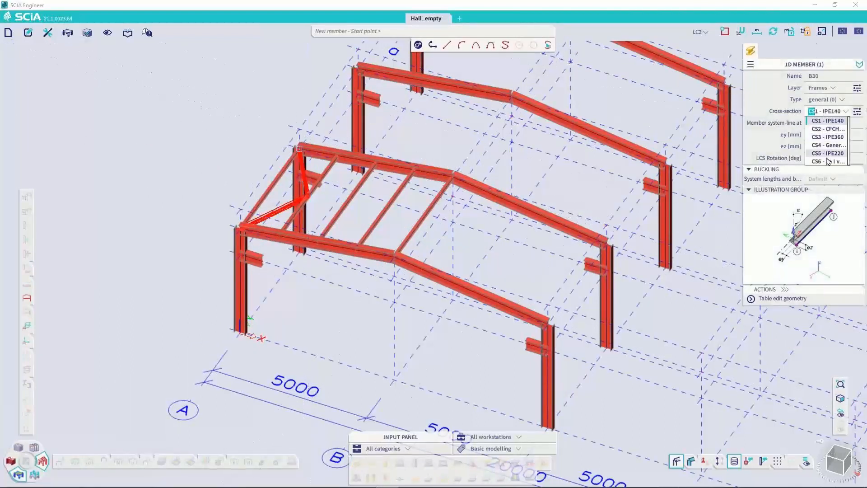
click(828, 128)
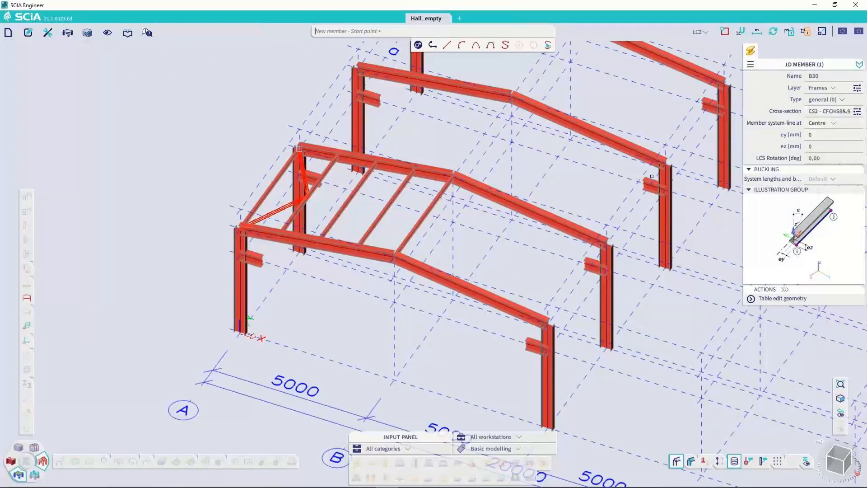
scroll(275, 222, up, 3)
key(Escape)
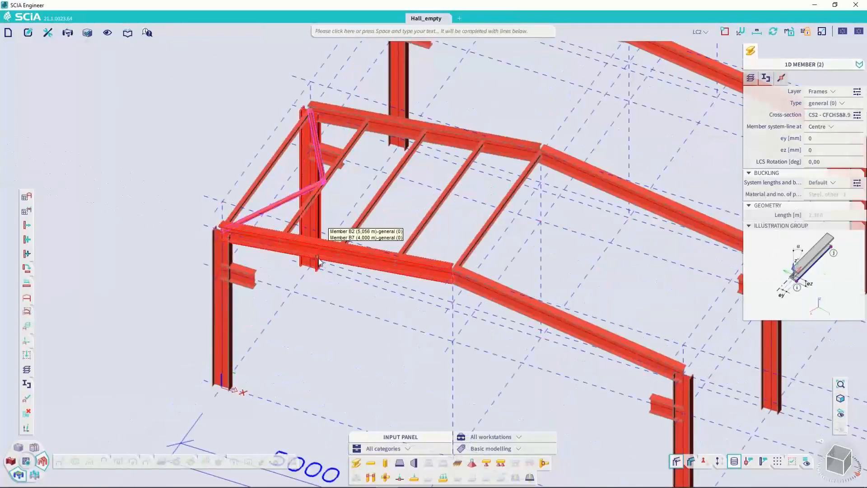
Multicopy the pair of diagonal braces three times up the rafter at the purlin spacing.
right_click(293, 248)
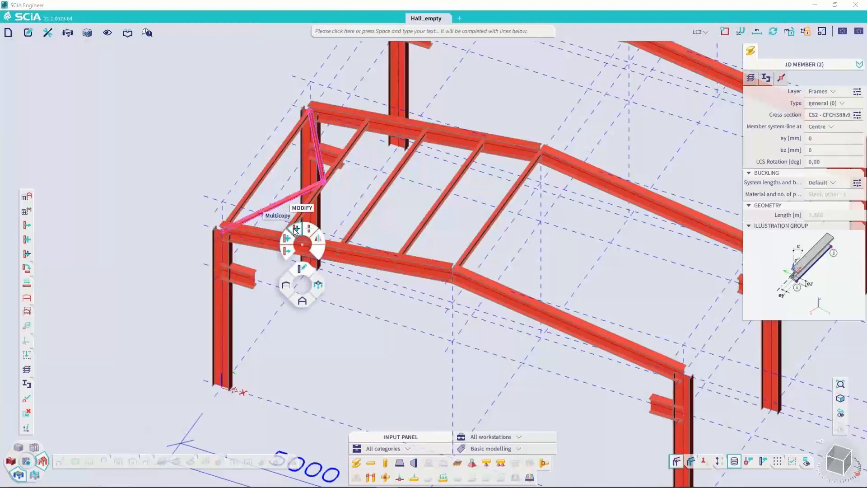
click(296, 229)
click(484, 310)
click(222, 231)
click(278, 242)
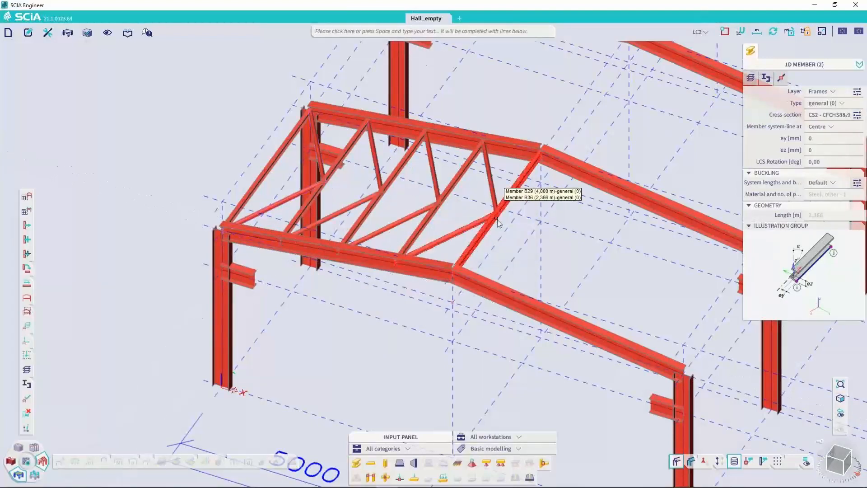
Mirror the purlins and diagonal braces of the first bay about the ridge, keeping the originals.
key(Escape)
ctrl+right_drag(511, 216, 557, 293)
drag(306, 303, 308, 308)
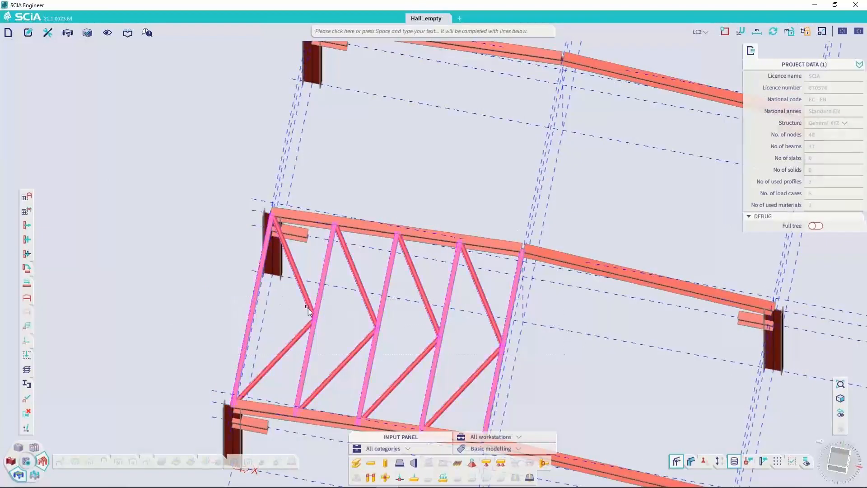
scroll(308, 308, down, 5)
right_click(353, 244)
click(367, 243)
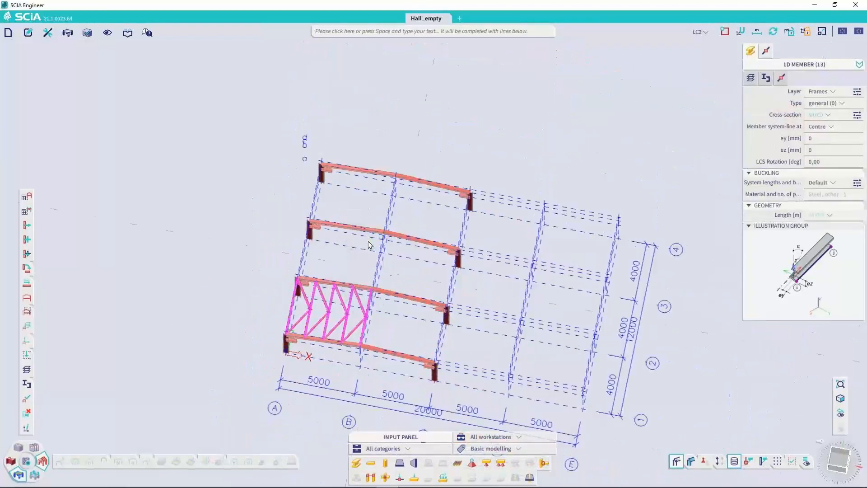
click(372, 288)
click(376, 269)
click(439, 280)
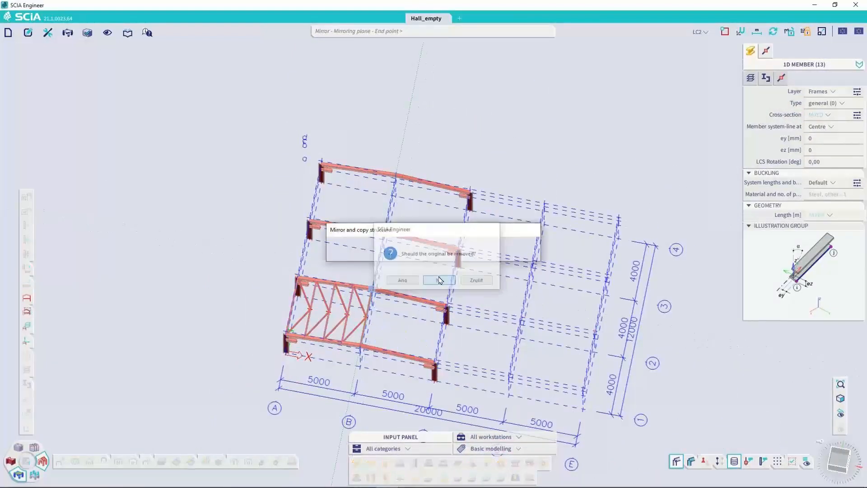
key(Escape)
Multicopy the first bay's purlins and braces along the hall at the frame spacing to fill the remaining two bays.
ctrl+right_drag(419, 322, 432, 228)
scroll(393, 242, up, 4)
drag(463, 340, 434, 213)
ctrl+right_drag(433, 213, 480, 221)
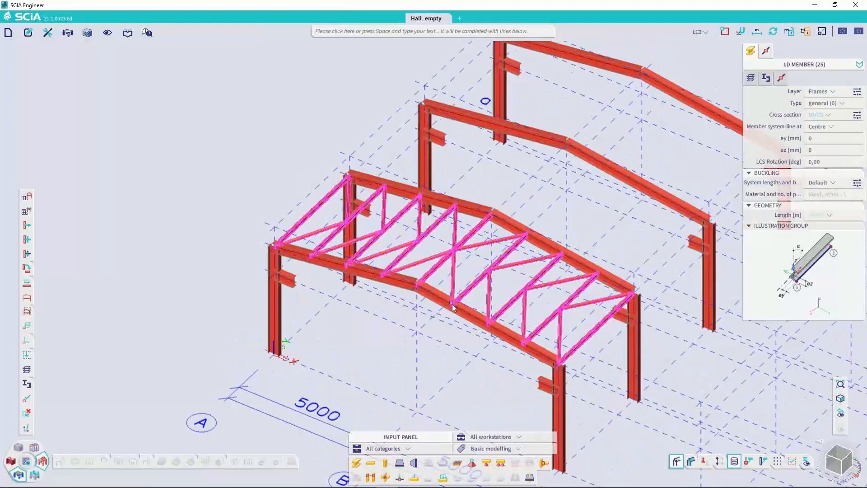
right_click(405, 297)
click(402, 241)
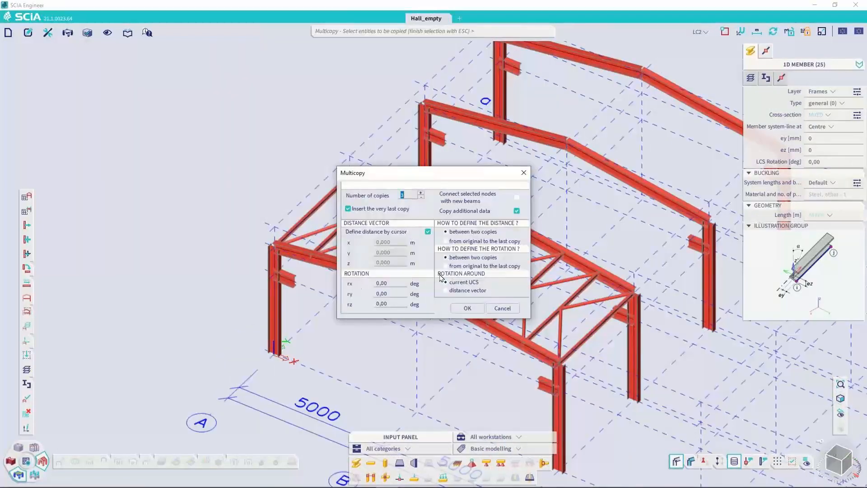
click(468, 308)
click(274, 247)
click(349, 174)
key(Escape)
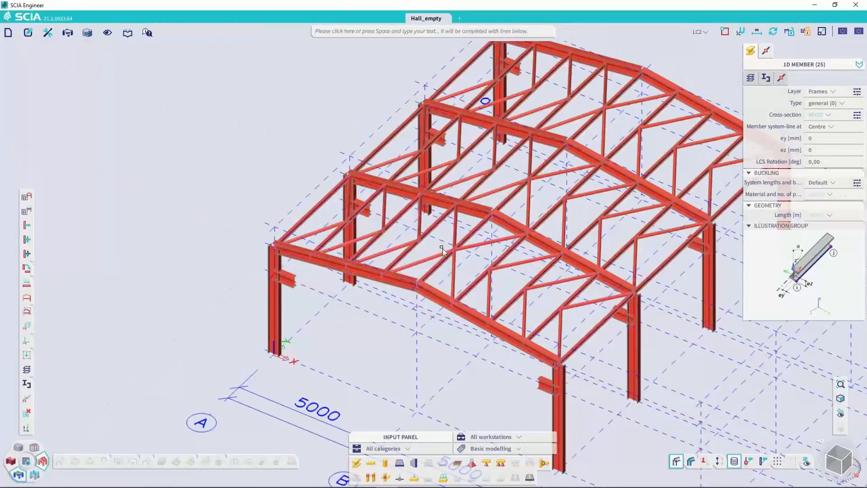
Draw a rectangular load panel over the roof slope between lines A and B, from eaves to ridge along all bays.
scroll(445, 260, down, 2)
ctrl+right_drag(479, 285, 478, 319)
right_click(435, 293)
click(441, 347)
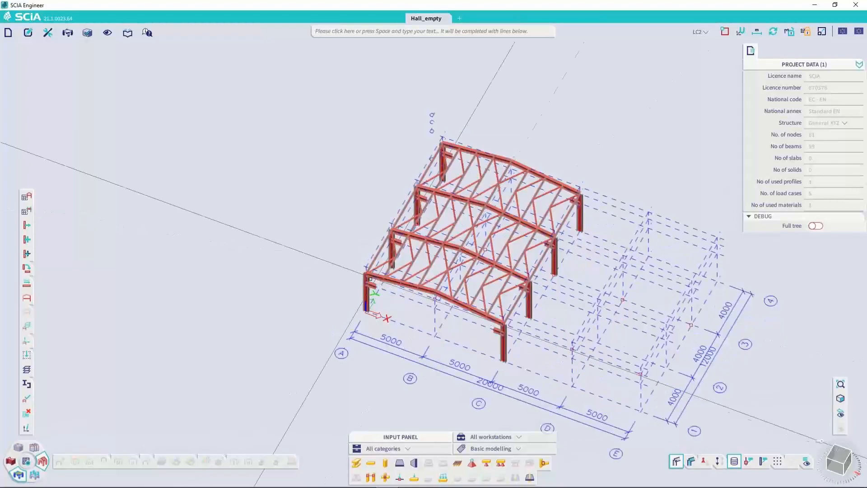
click(366, 275)
click(435, 292)
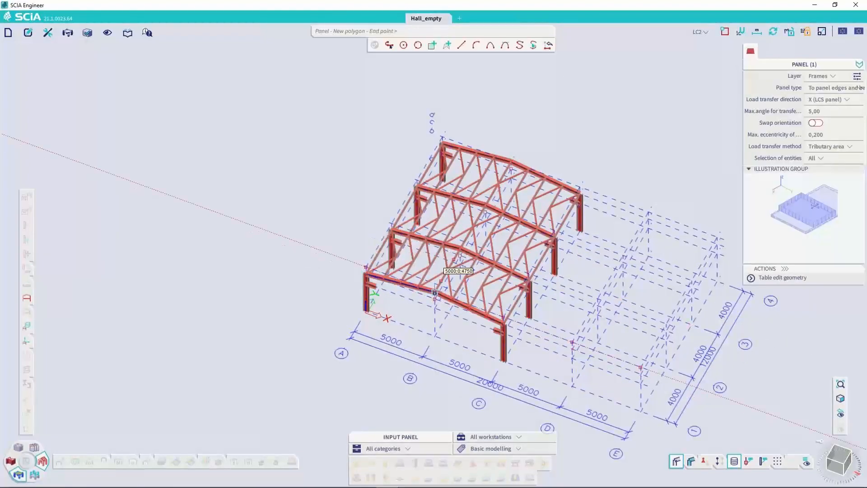
click(512, 159)
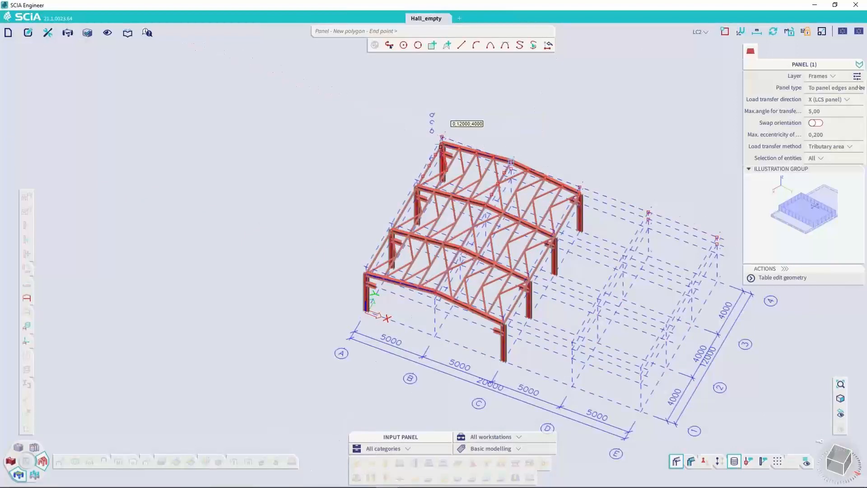
click(442, 144)
key(Escape)
key(Escape)
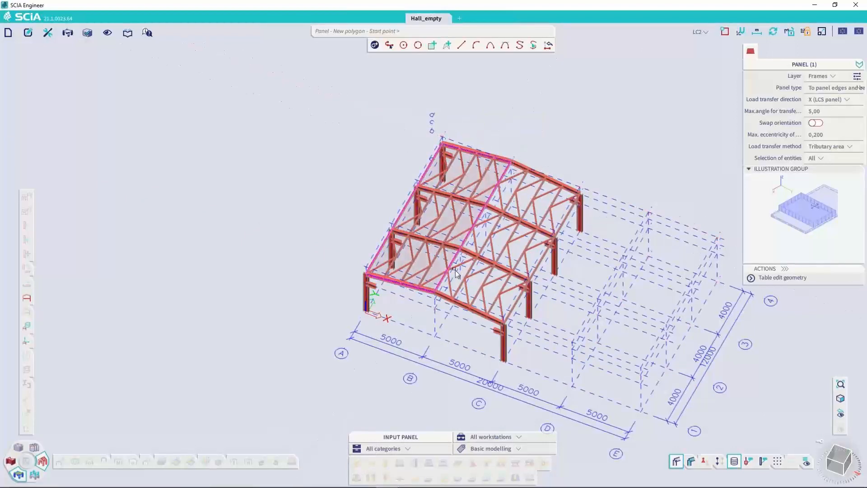
Mirror the load panel about the ridge onto the opposite roof slope, keeping the original.
scroll(456, 268, up, 2)
right_click(450, 277)
click(477, 226)
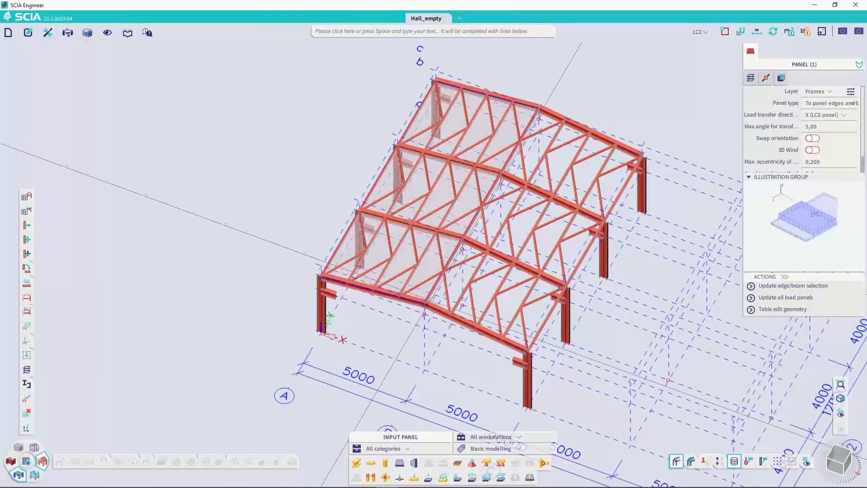
click(425, 303)
click(414, 321)
click(444, 281)
Select both roof load panels and apply a surface load to them in load case LC2.
ctrl+right_drag(478, 318, 428, 286)
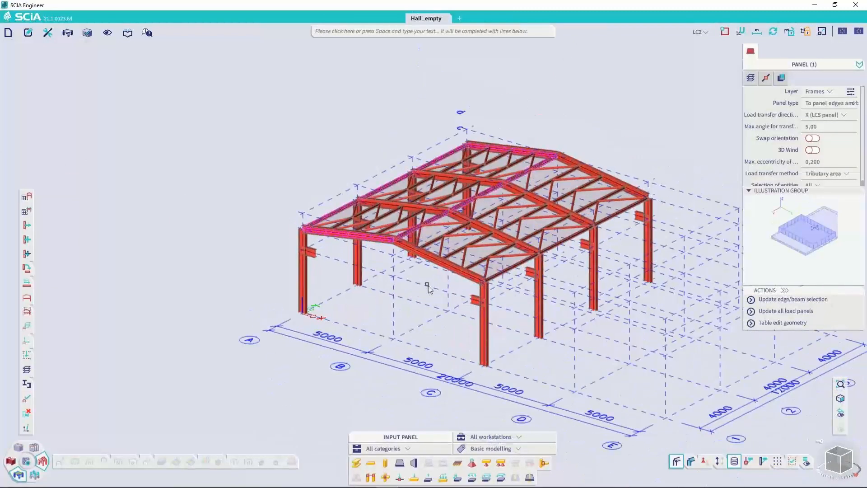
click(397, 271)
right_click(390, 284)
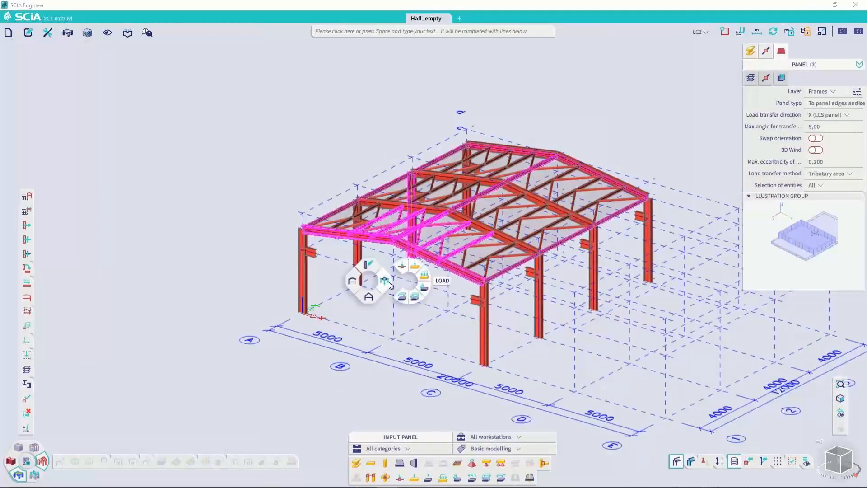
click(405, 301)
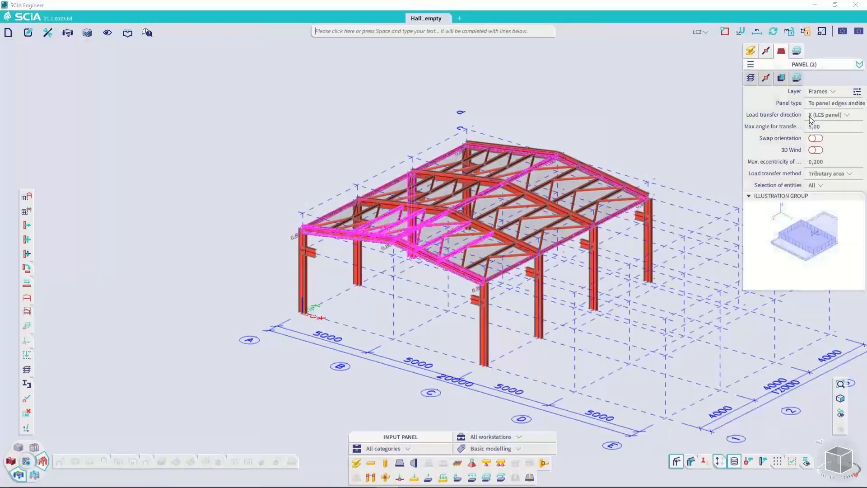
Set the value of the surface load on both roof panels to -10 kN/m².
click(822, 149)
click(820, 92)
click(819, 116)
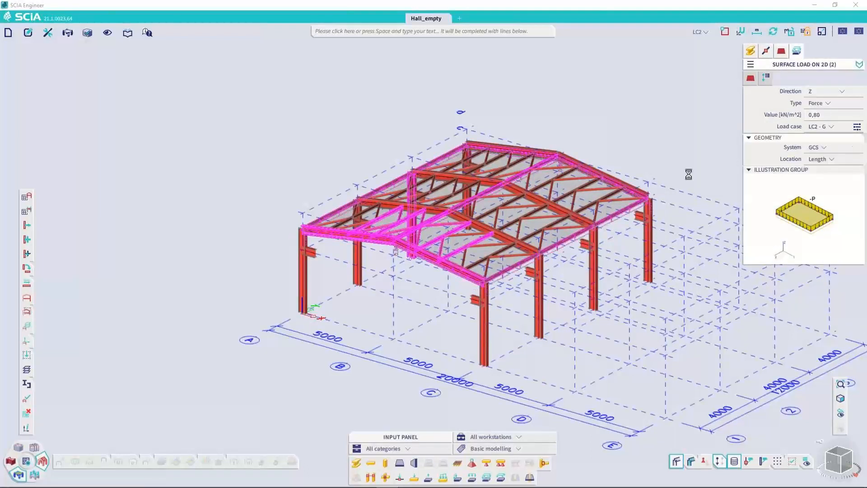
click(814, 115)
text(-10)
key(Return)
key(Escape)
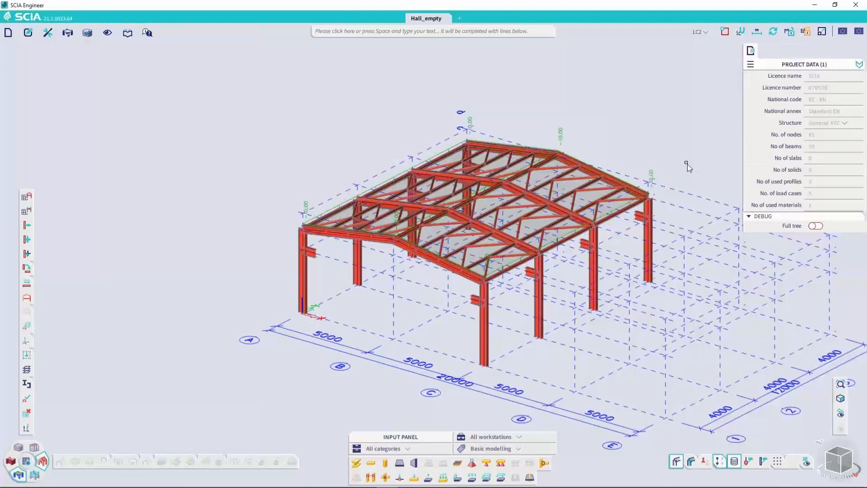
Select the base nodes of all columns and add nodal supports to them.
ctrl+right_drag(455, 316, 430, 313)
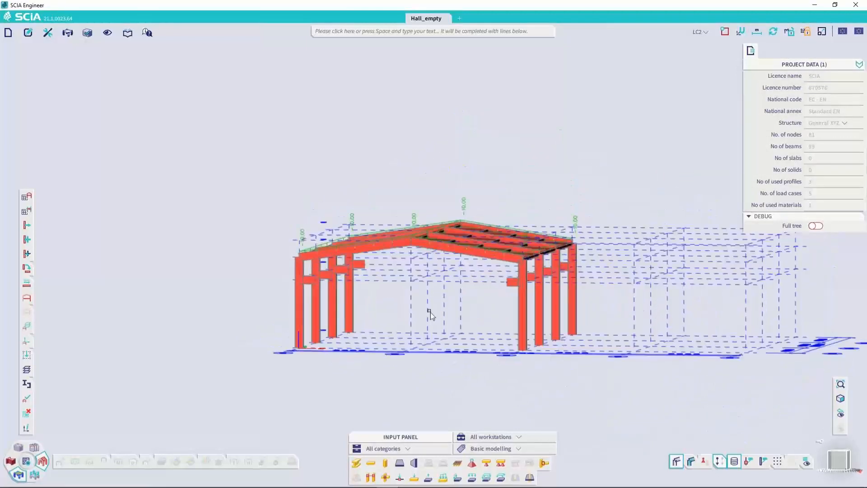
right_click(401, 309)
mouse_move(399, 326)
click(411, 346)
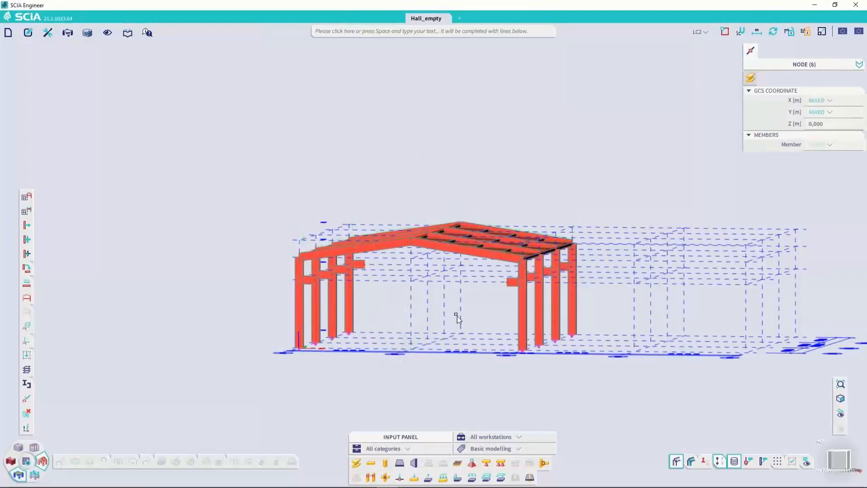
ctrl+right_drag(466, 296, 482, 301)
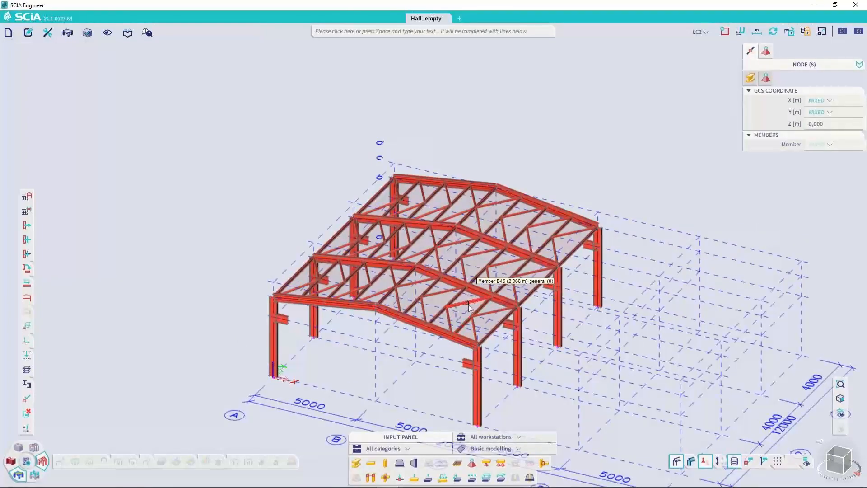
key(Escape)
Select all roof braces sharing cross-section CS2 - CFCHS88.9, add hinges to them, and open the hinge properties.
click(469, 304)
right_click(818, 130)
click(759, 152)
right_click(525, 158)
click(537, 204)
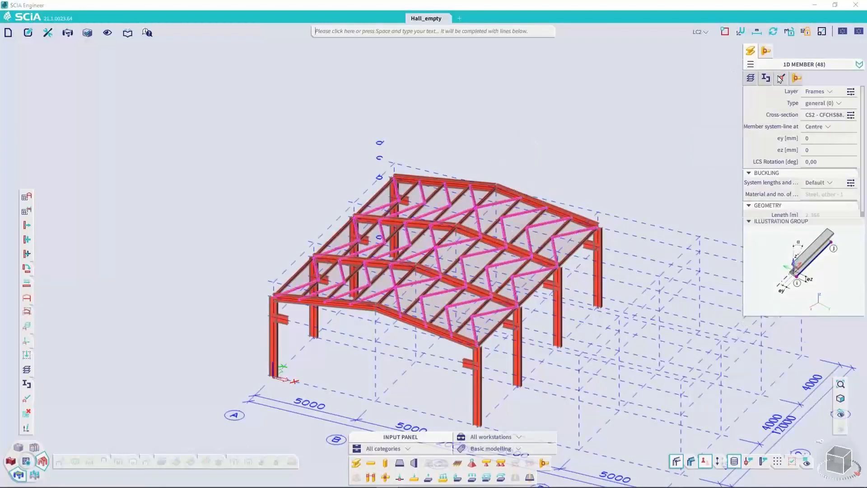
click(797, 78)
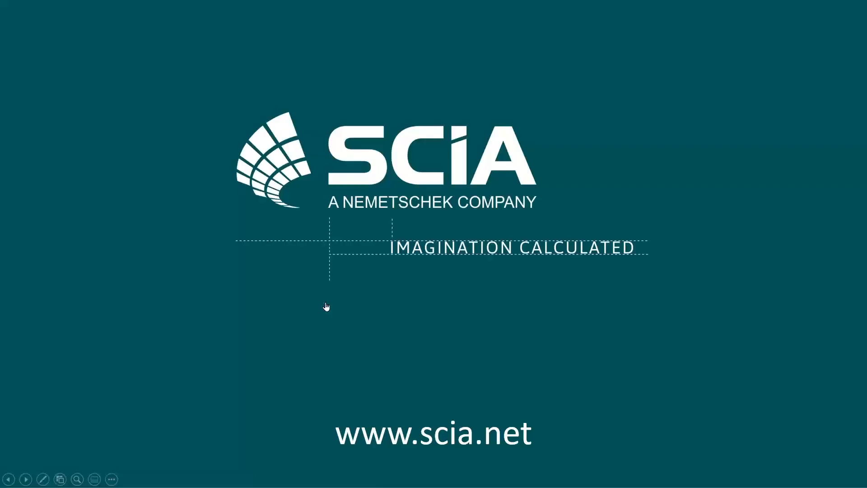
Switch from the presentation to the SCIA Engineer window with the 2Dthickness_simple project.
key(super)
key(alt+Tab)
key(alt+Tab)
key(alt+Tab)
key(alt+Tab)
key(alt+Tab)
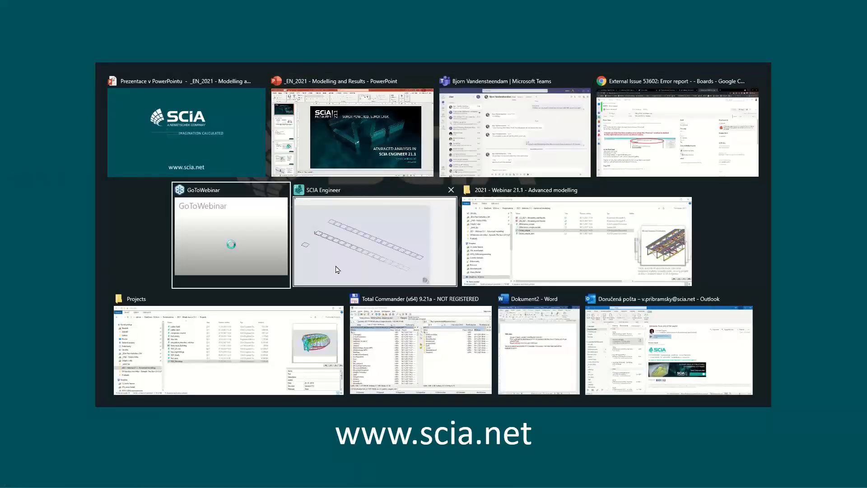
key(alt+Tab)
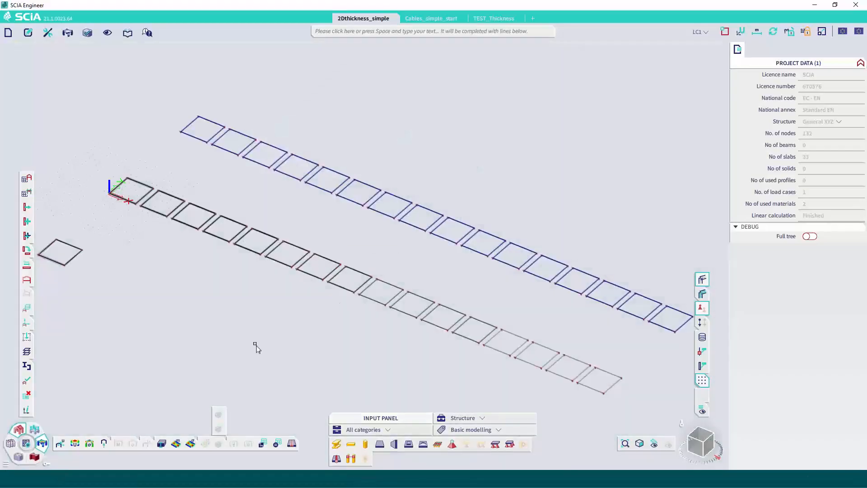
Open the Thickness of slabs result and try to refresh it without any slabs selected.
scroll(256, 348, down, 3)
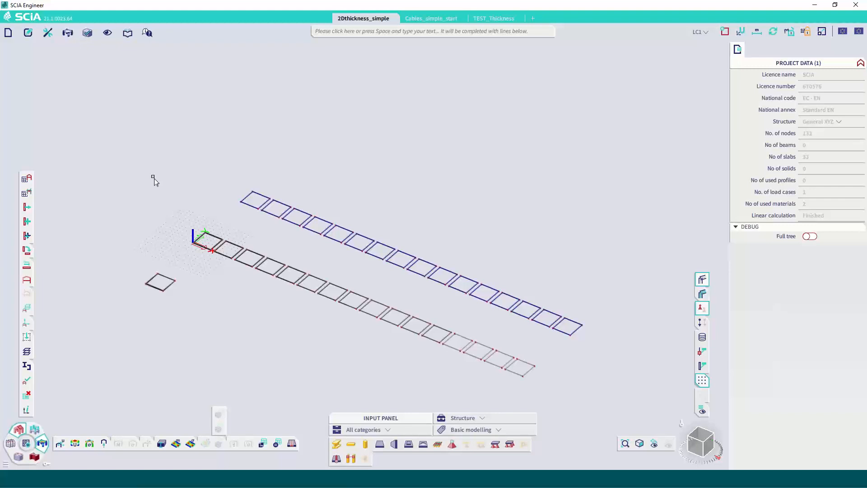
middle_drag(354, 154, 344, 127)
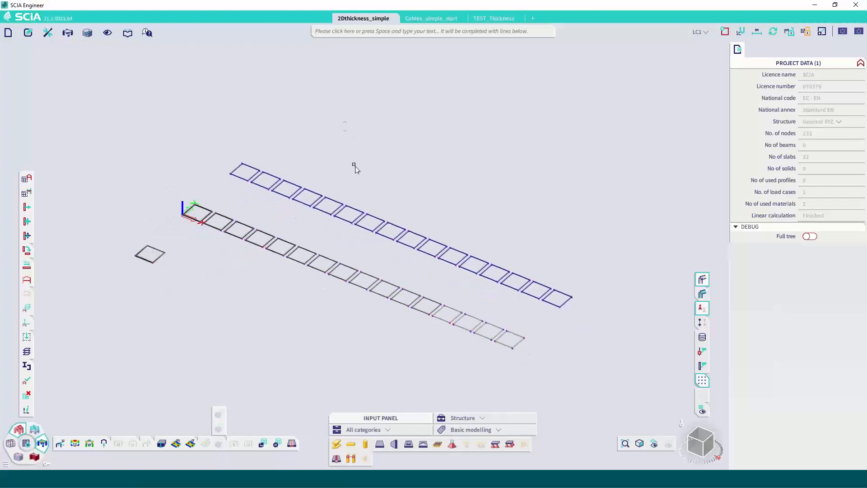
right_click(341, 224)
click(341, 227)
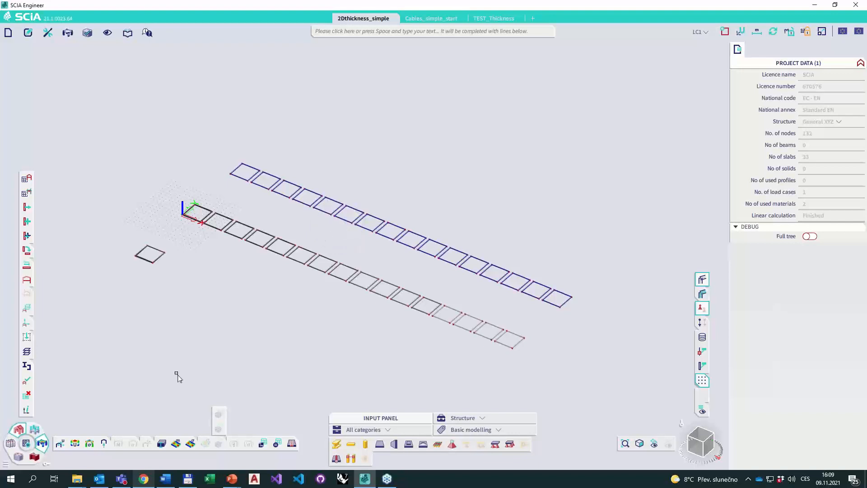
middle_drag(173, 377, 196, 350)
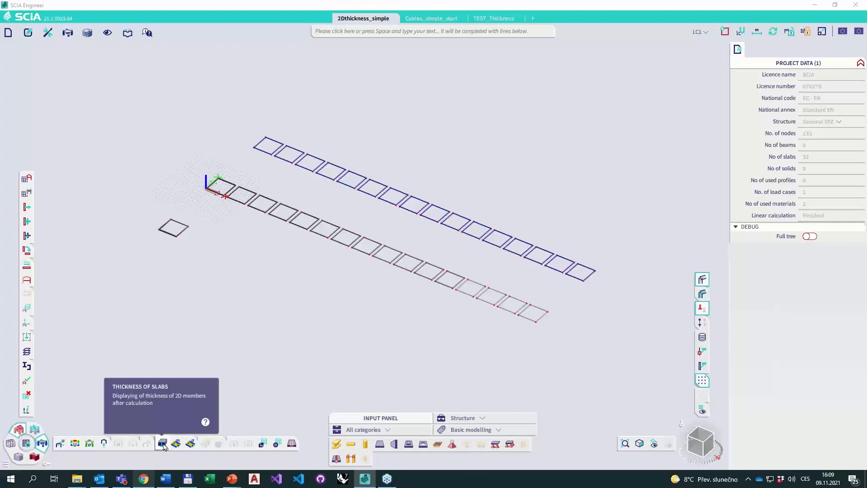
click(162, 444)
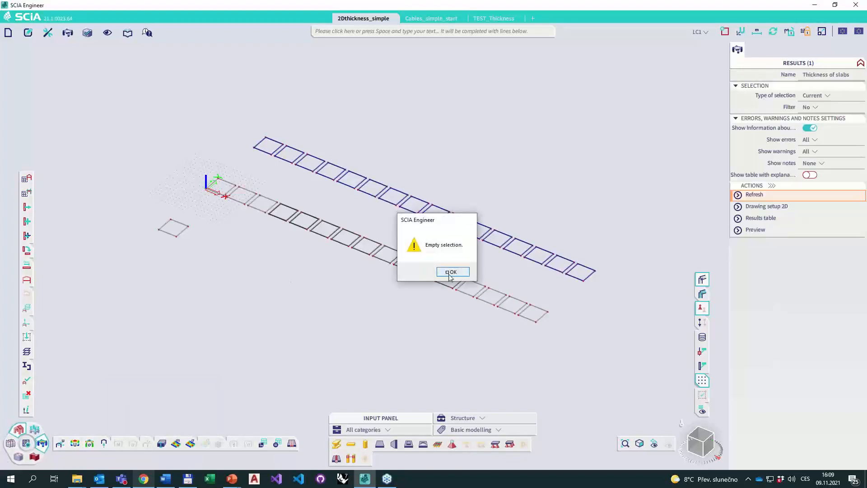
click(451, 273)
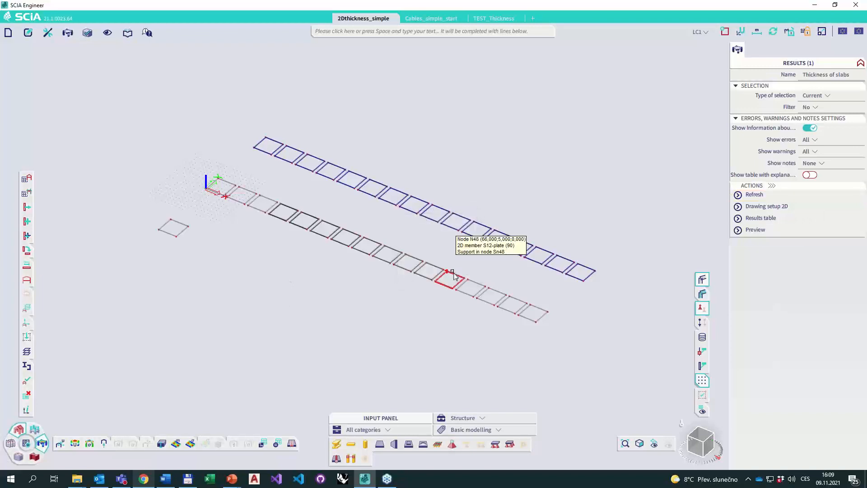
Examine the slab outlines, thickness edges and corner supports of the front row up close.
right_click(249, 251)
click(243, 249)
ctrl+right_drag(275, 263, 251, 238)
scroll(251, 237, up, 8)
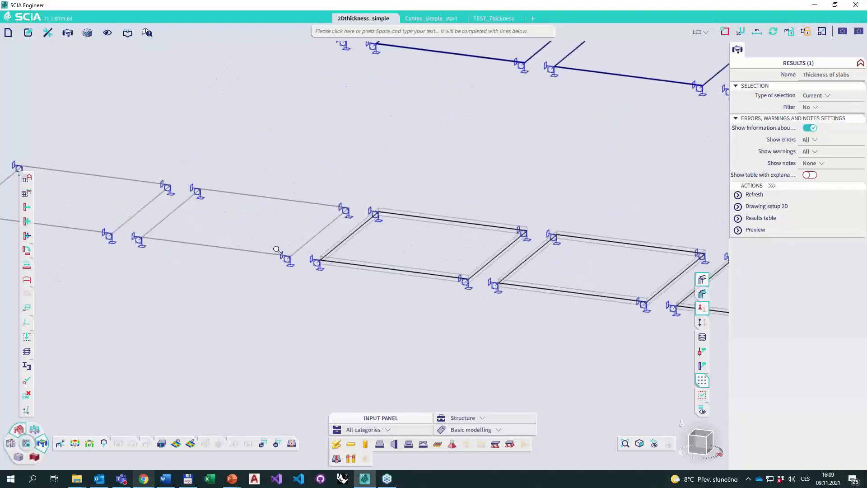
scroll(279, 251, down, 8)
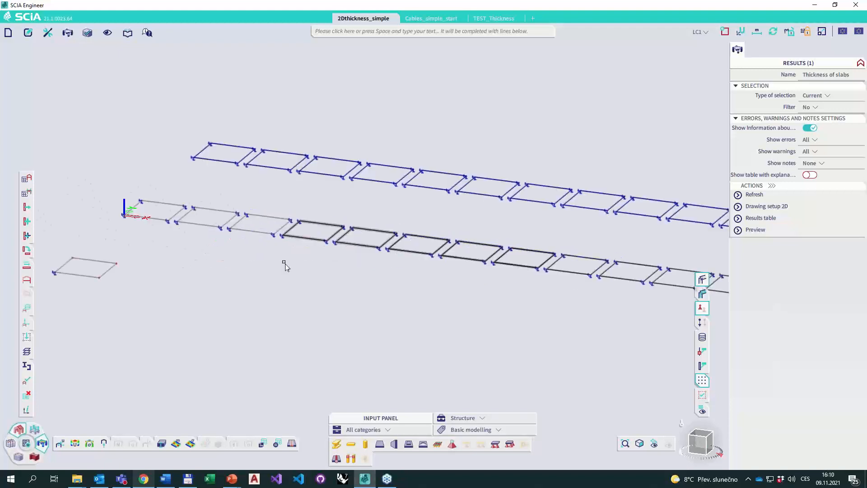
scroll(352, 267, up, 5)
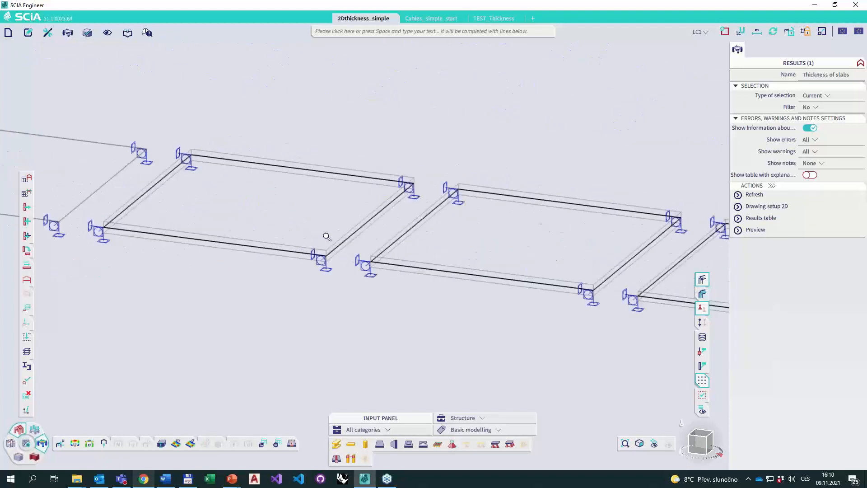
scroll(380, 265, down, 8)
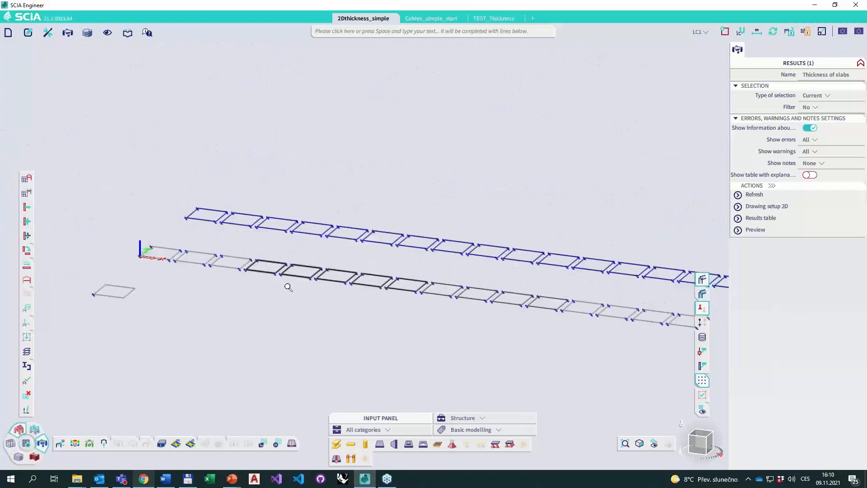
Select the last four slabs of the front row and refresh the result to display their thickness.
middle_drag(360, 267, 226, 226)
drag(555, 312, 453, 265)
click(772, 197)
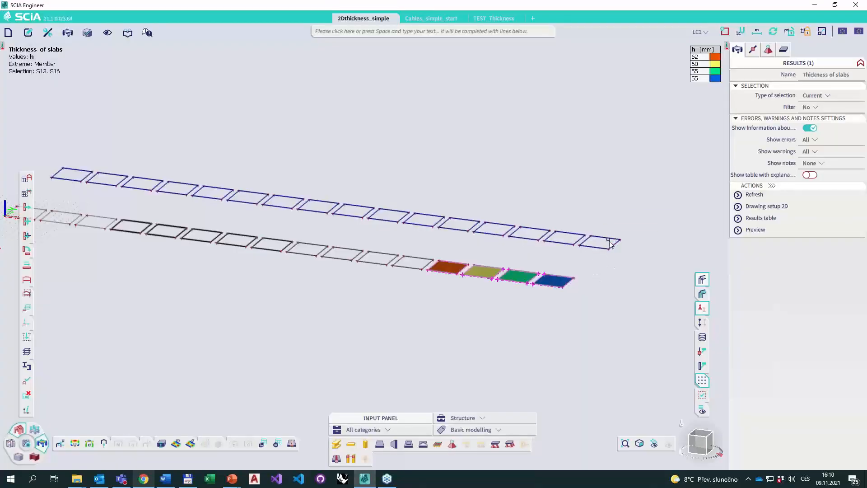
right_click(600, 248)
mouse_move(599, 249)
ctrl+right_down()
mouse_move(598, 259)
mouse_move(605, 248)
mouse_move(594, 245)
ctrl+right_up()
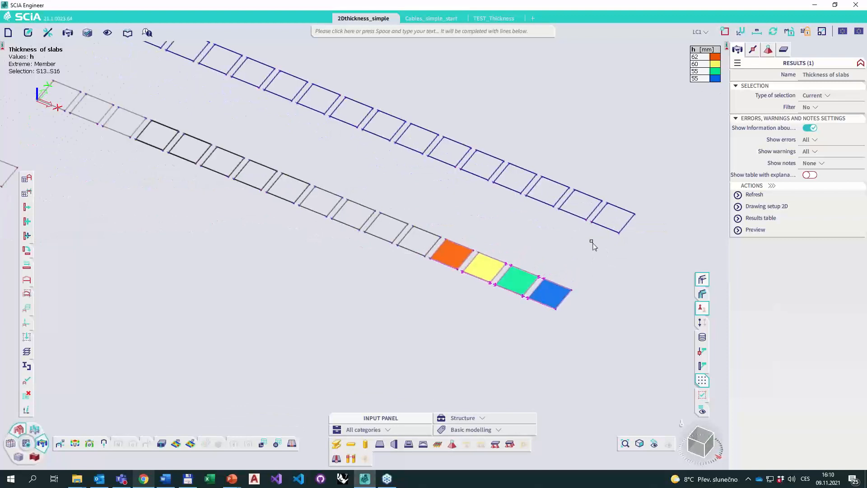
Select the last slab of the front row and inspect its thickness property.
middle_drag(589, 240, 565, 230)
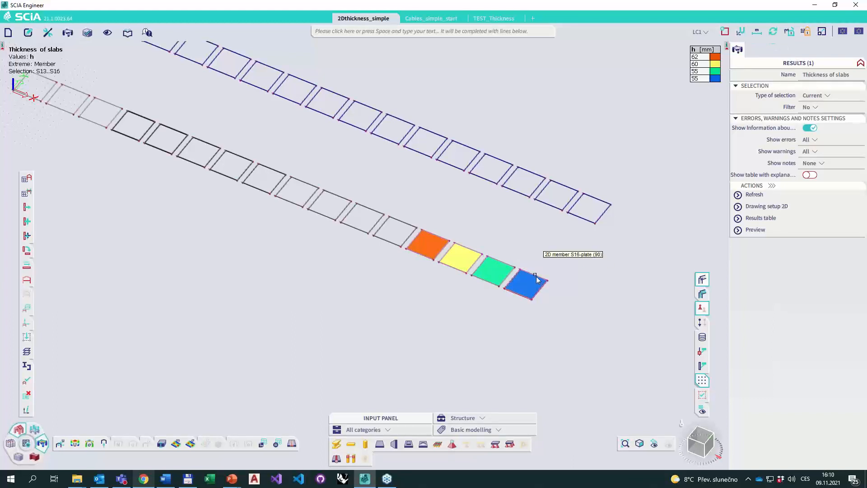
click(752, 49)
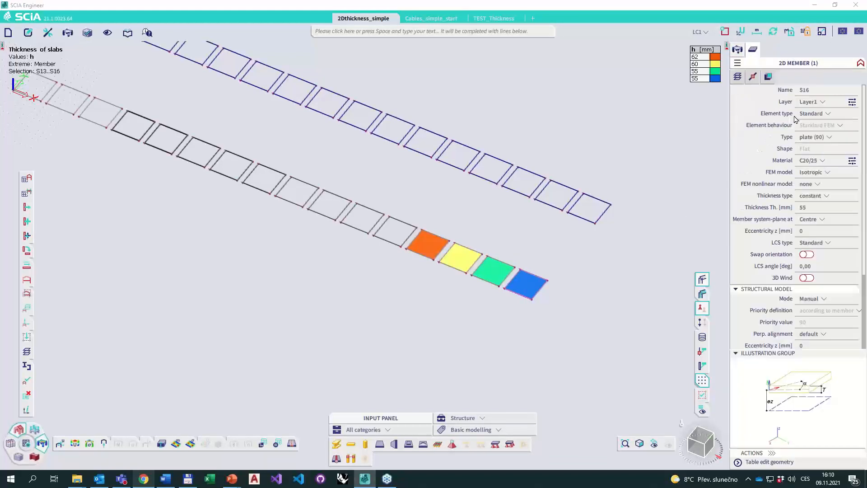
click(813, 208)
Clear the selection, select the last five slabs of the front row and refresh the thickness result.
key(Escape)
drag(526, 316, 396, 248)
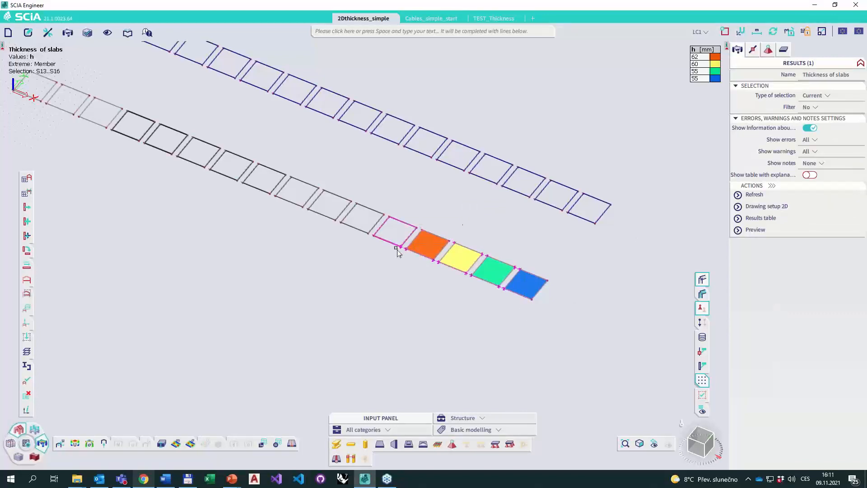
click(763, 195)
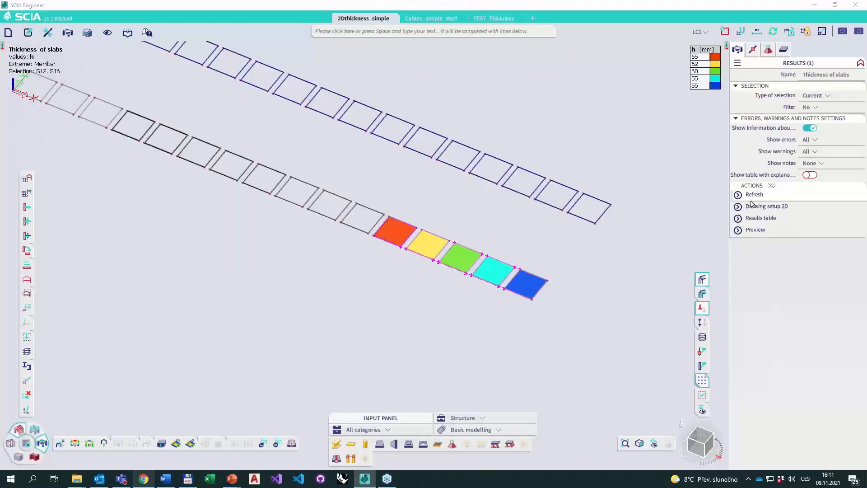
Set the 2D results display to Smooth and inspect the coloured slabs.
click(760, 209)
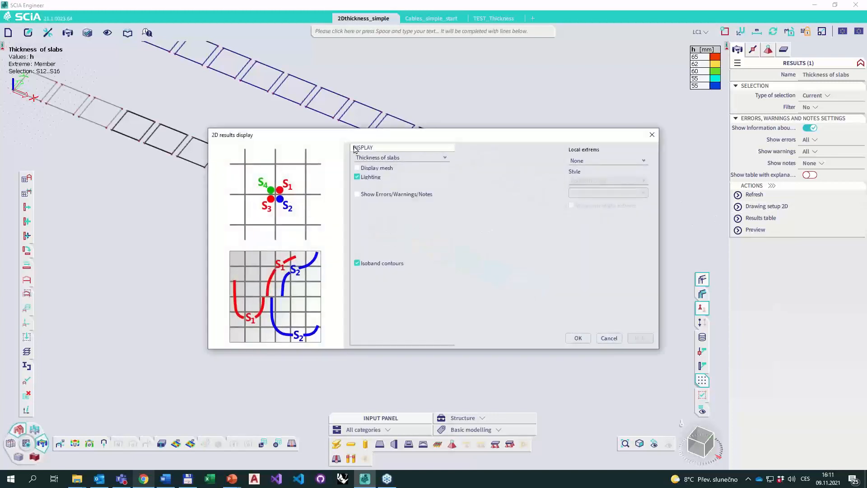
click(389, 158)
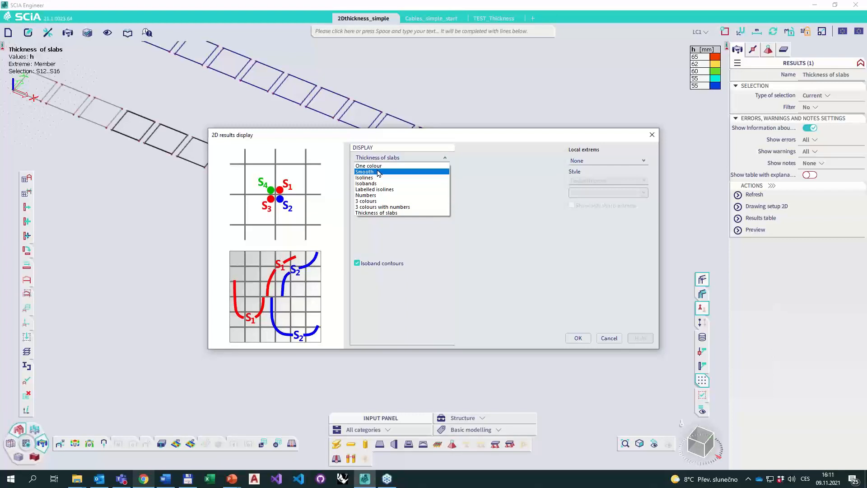
click(379, 172)
click(578, 339)
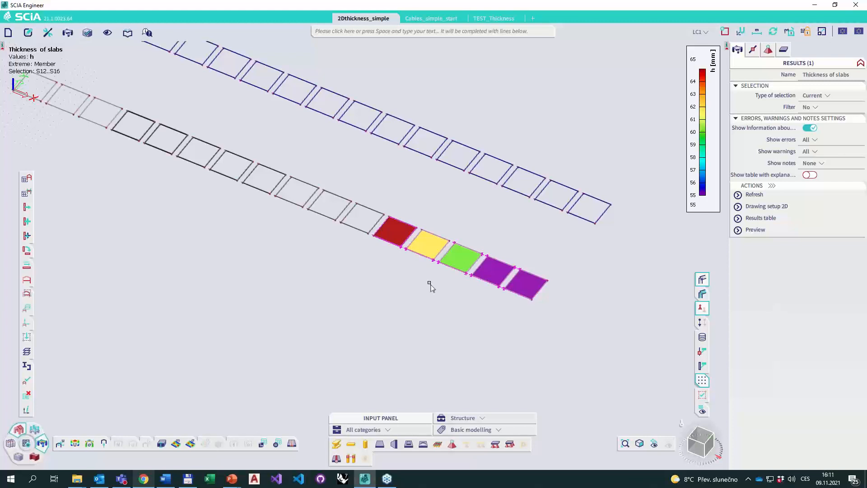
scroll(512, 279, up, 3)
scroll(512, 278, down, 3)
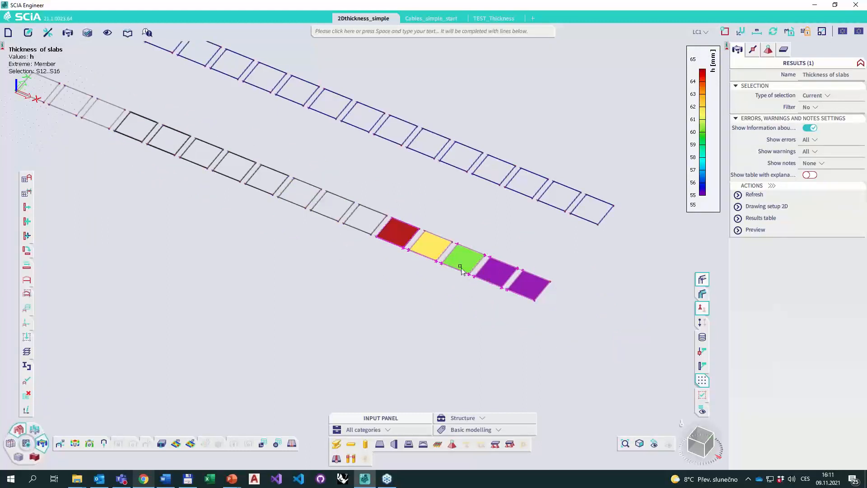
Set the 2D results display back to Thickness of slabs.
click(752, 207)
click(401, 159)
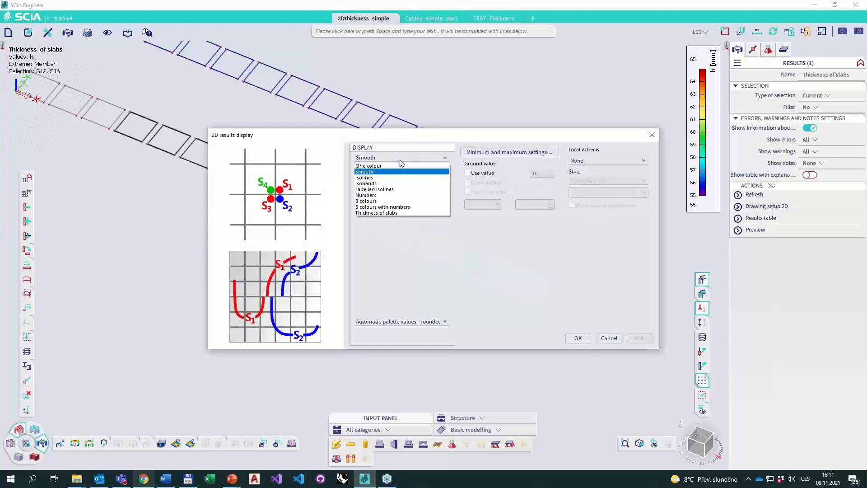
click(378, 213)
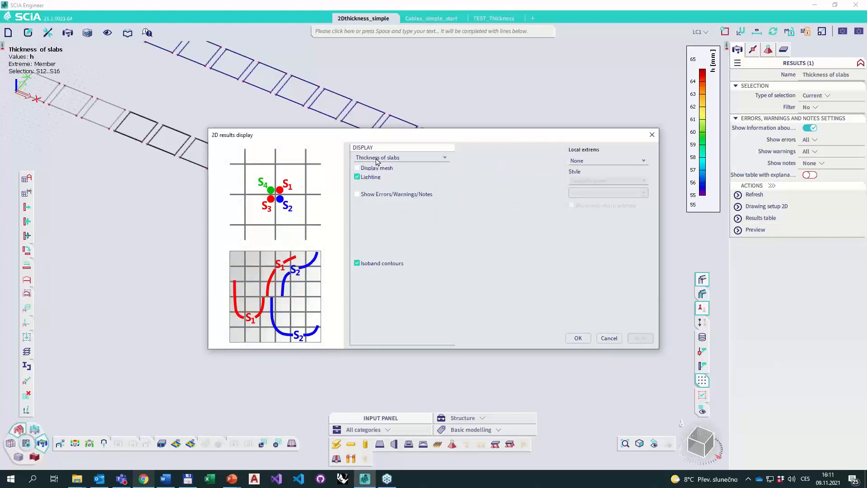
click(578, 339)
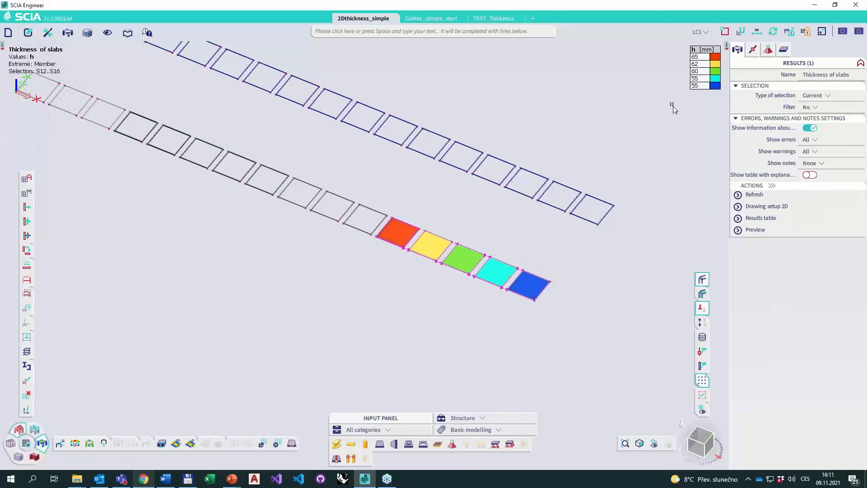
Add slabs S2 to S11 and S25 to S29 to the selection and refresh the thickness result.
middle_drag(685, 131, 710, 149)
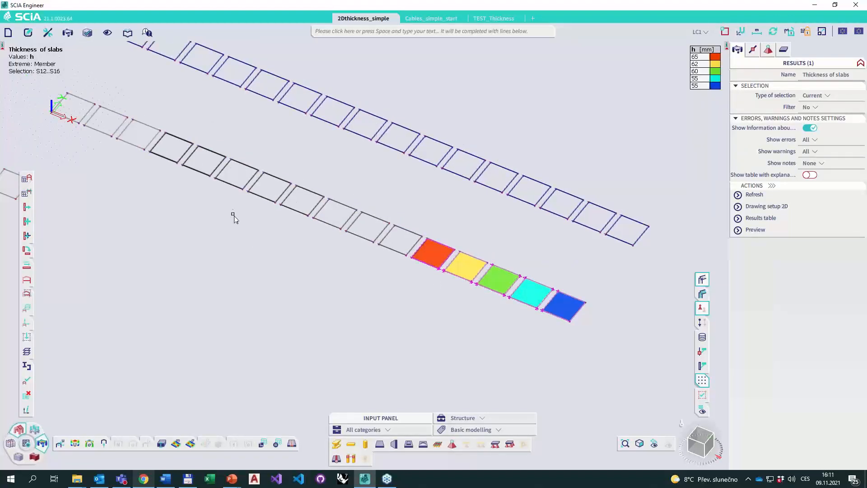
middle_drag(209, 205, 287, 218)
drag(503, 311, 195, 116)
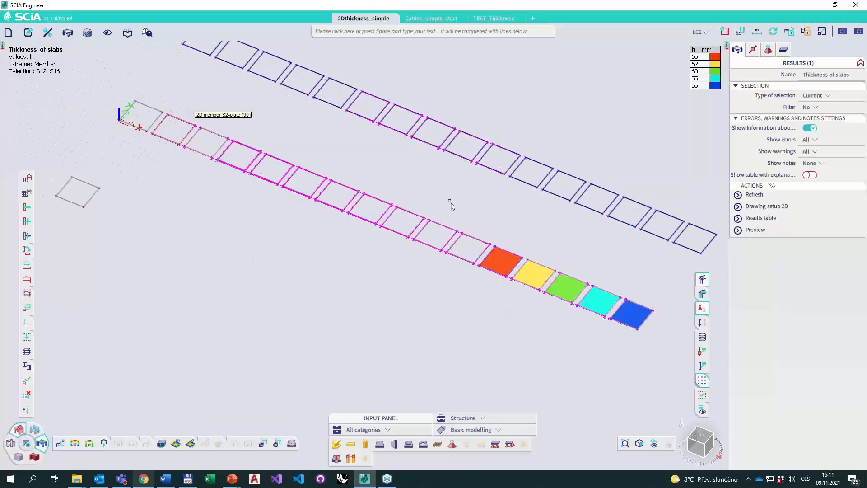
click(758, 195)
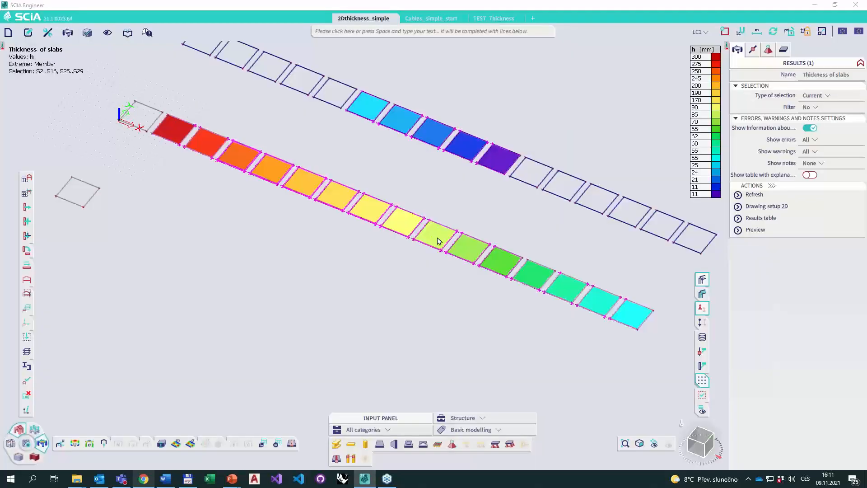
Add the detached slab S33 to the selection, refresh the thickness result and inspect its variable thickness up close.
middle_drag(339, 191, 453, 213)
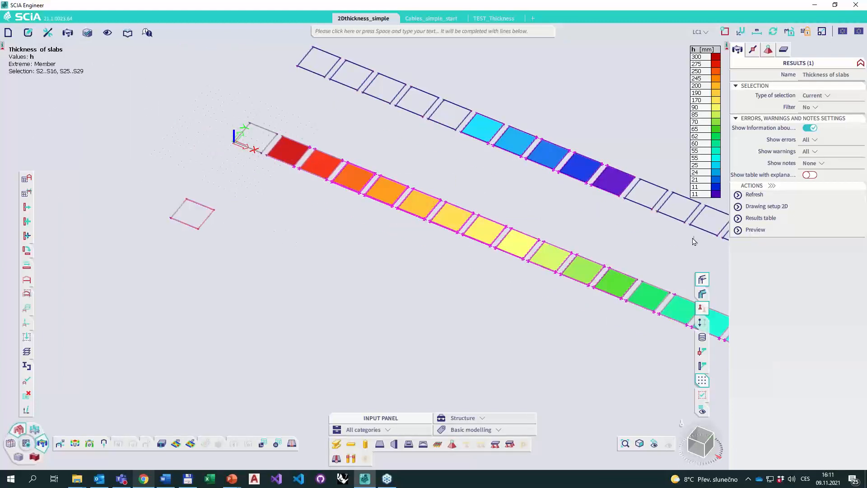
click(765, 195)
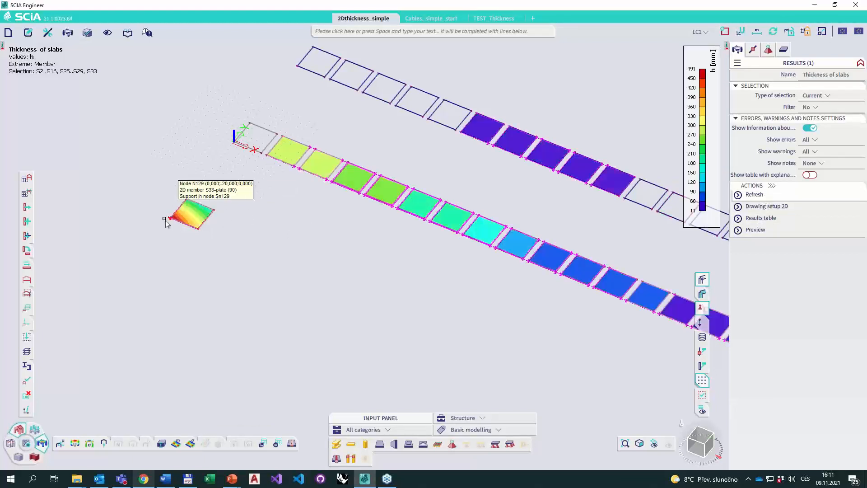
scroll(176, 219, up, 5)
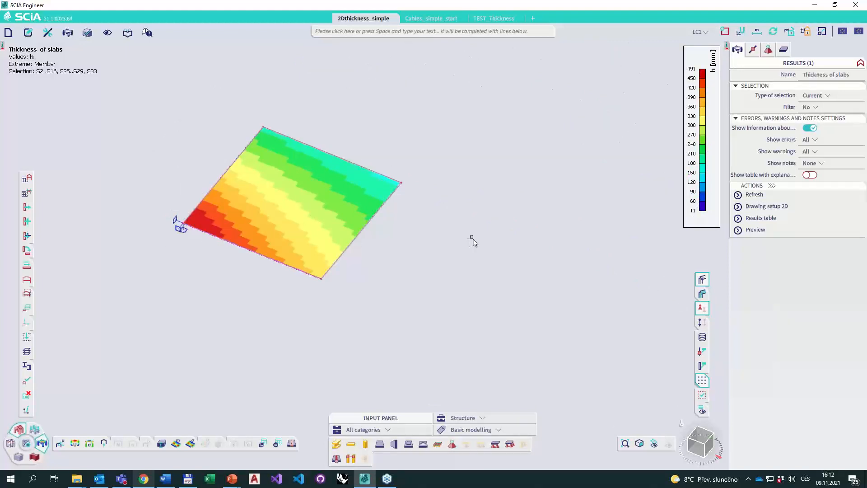
scroll(480, 190, down, 2)
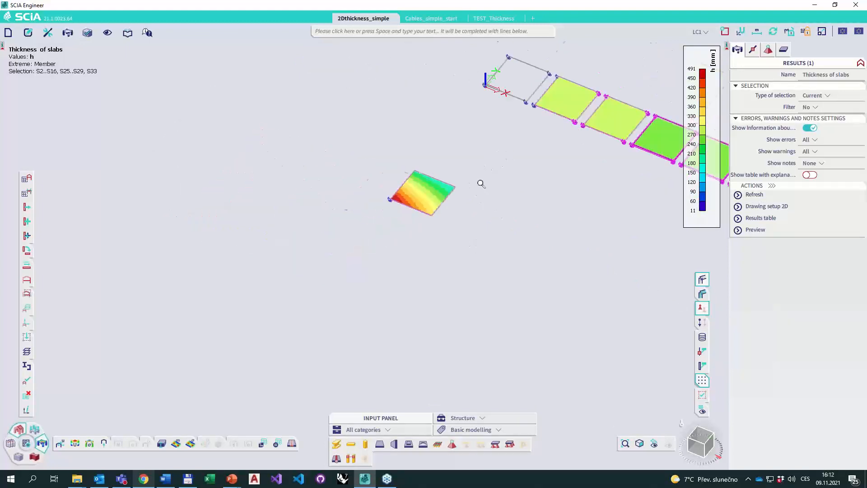
scroll(481, 187, down, 2)
middle_drag(488, 175, 285, 188)
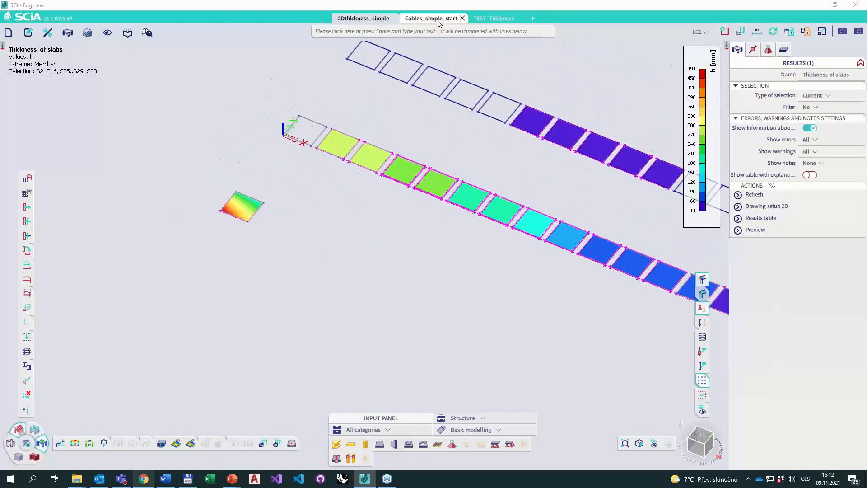
Switch to the TEST_Thickness project and display the Thickness of slabs result for the Rotor layer.
click(492, 22)
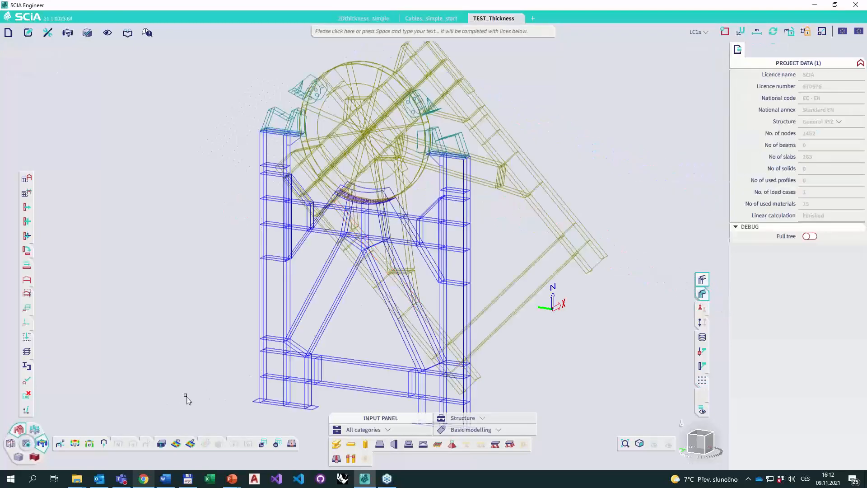
click(162, 443)
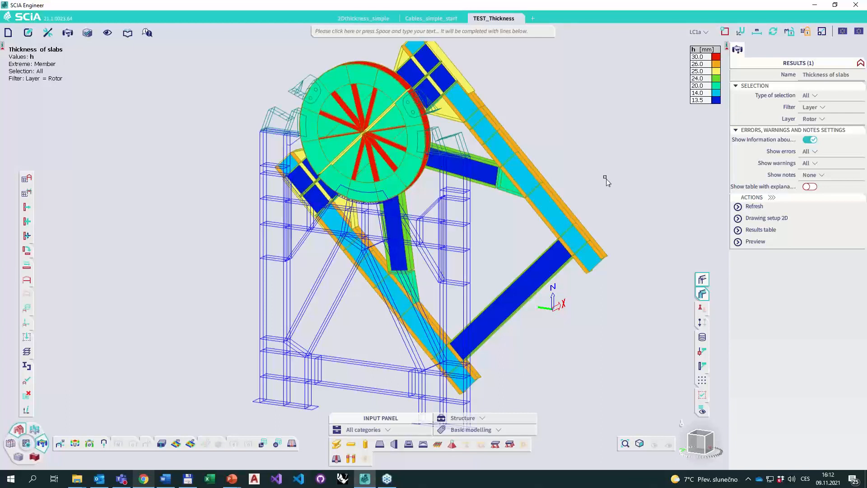
Open Report_1 in the Engineering report, review its Stator and Rotor thickness pictures, and close the report.
key(space)
text(report)
key(Return)
double_click(149, 141)
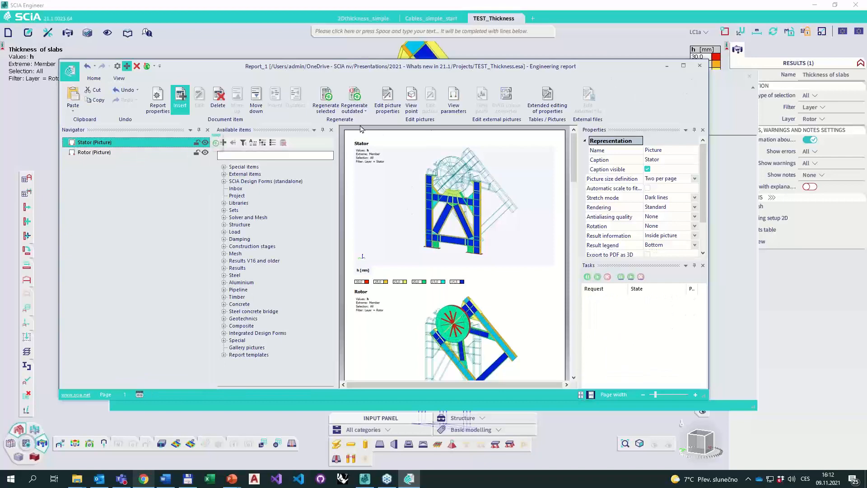
click(332, 130)
scroll(395, 250, down, 3)
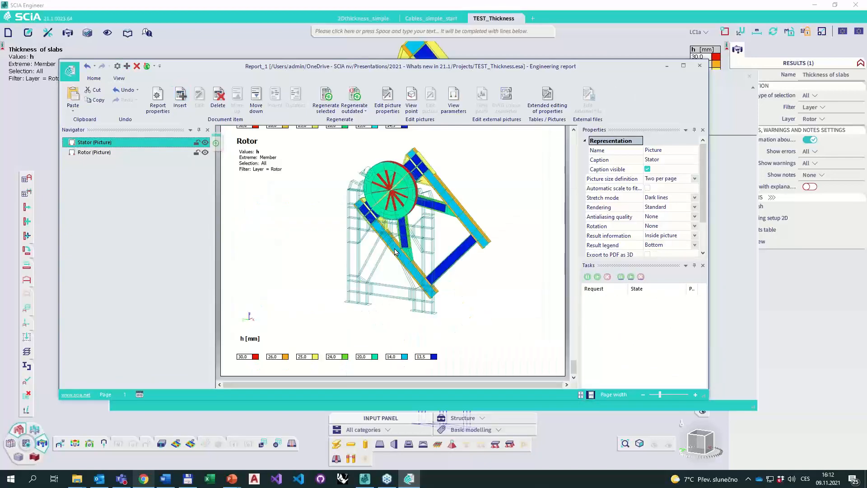
scroll(399, 245, up, 3)
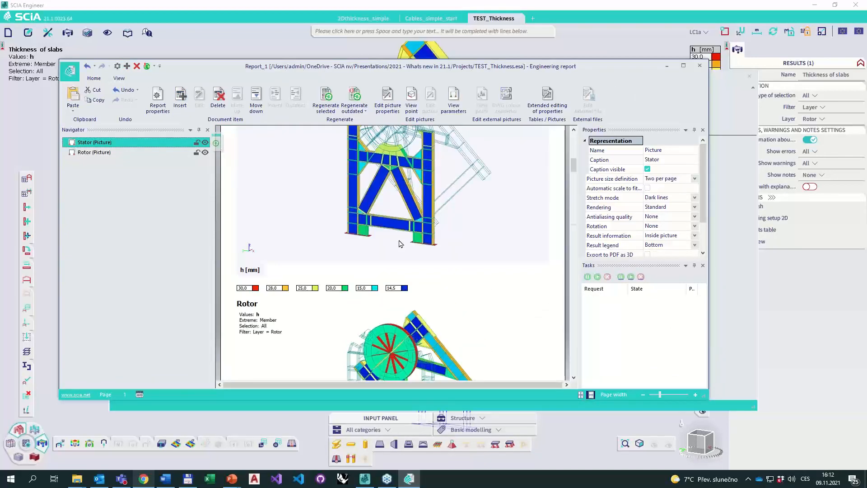
click(701, 68)
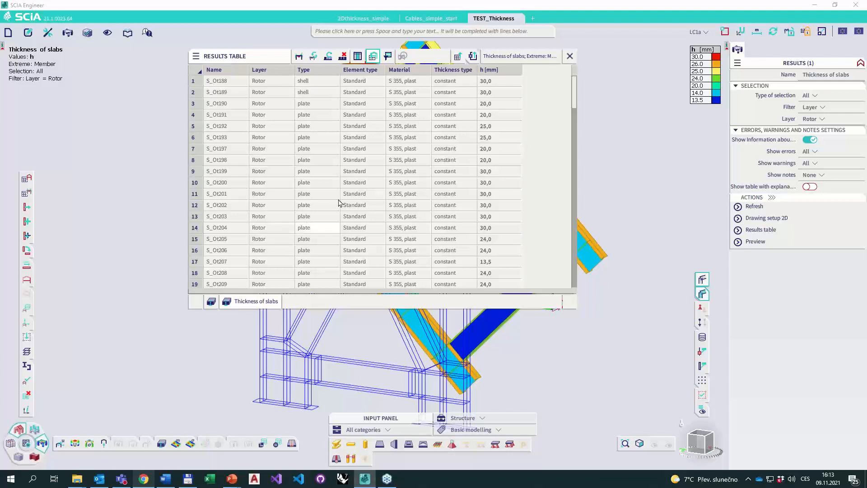
Review the Rotor slab thicknesses in the results table and select slab S_Ot207 from it.
click(499, 150)
scroll(502, 114, down, 2)
scroll(501, 118, down, 1)
drag(257, 58, 158, 99)
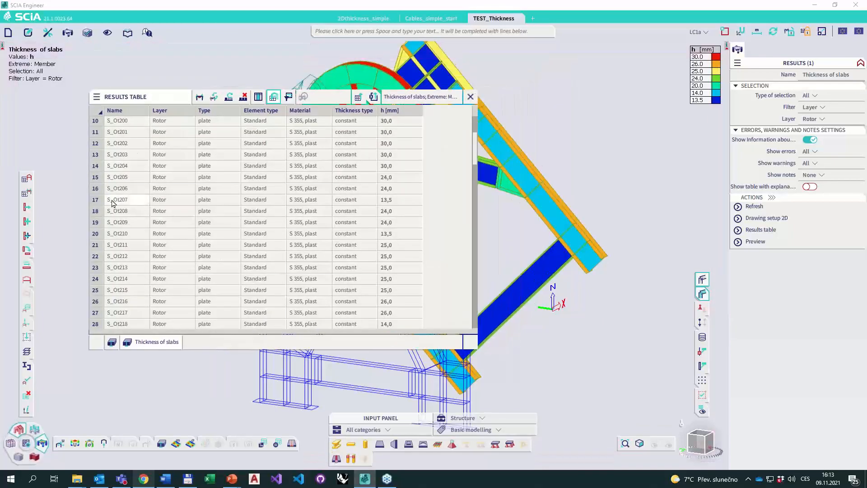
click(119, 201)
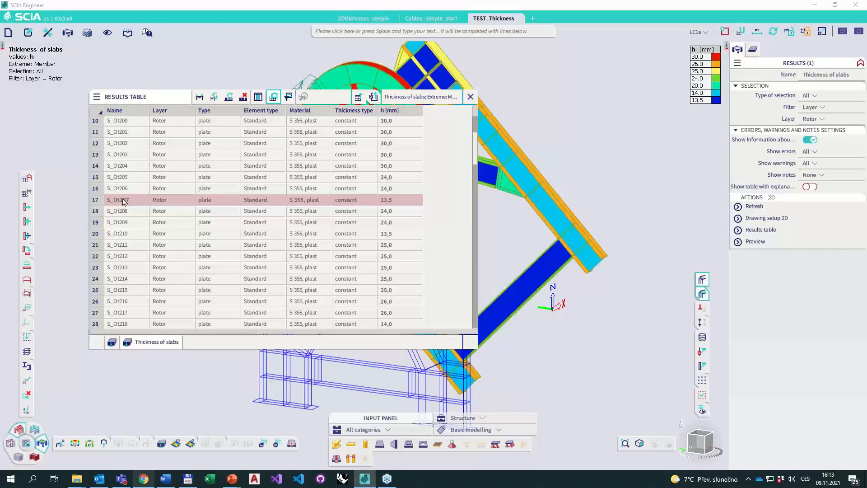
drag(165, 96, 247, 106)
scroll(221, 293, down, 5)
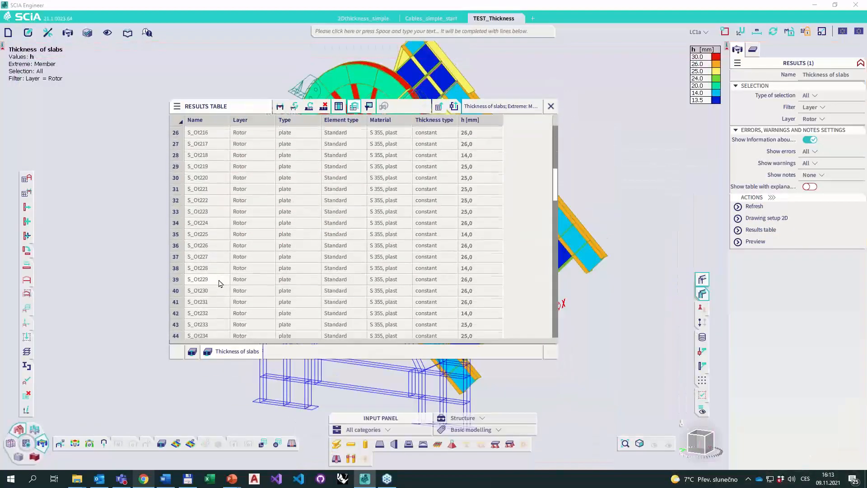
scroll(229, 274, up, 5)
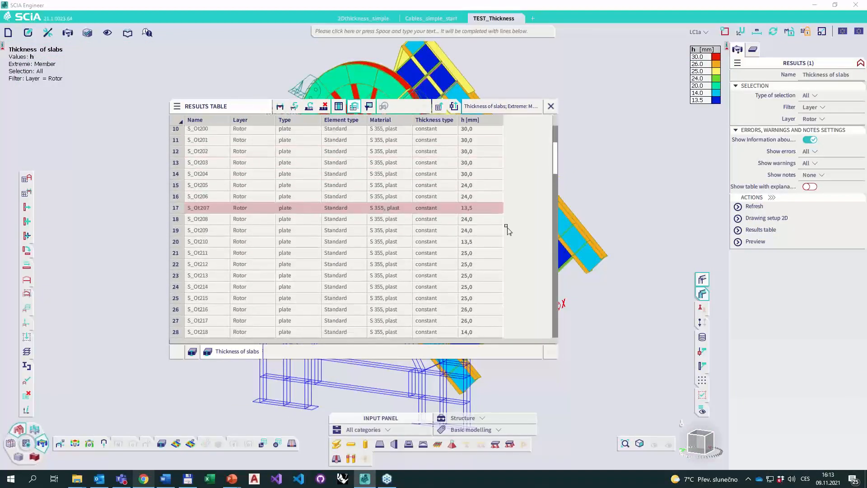
drag(221, 106, 224, 172)
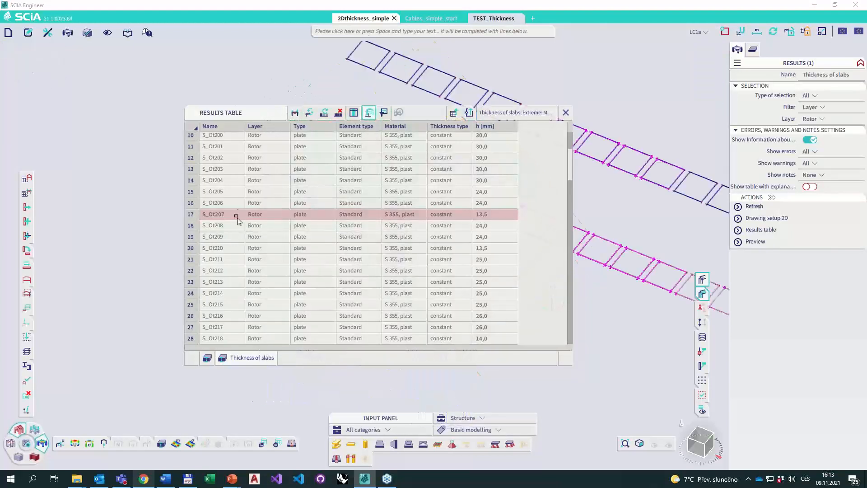
Return to the 2Dthickness_simple project, display its Thickness of slabs result, and move the results table below the slab rows.
click(165, 444)
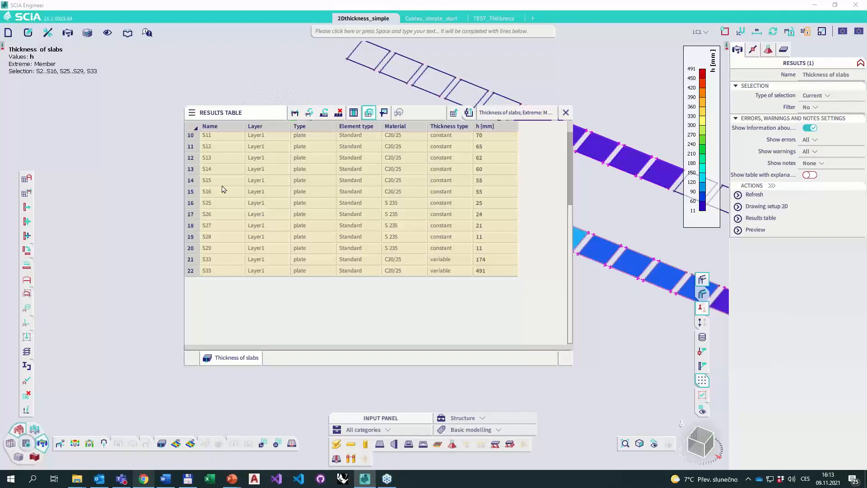
scroll(259, 149, up, 1)
drag(262, 113, 208, 279)
Select slab S14 from the results table, locate it in the front row, and clear the selection.
scroll(456, 224, down, 1)
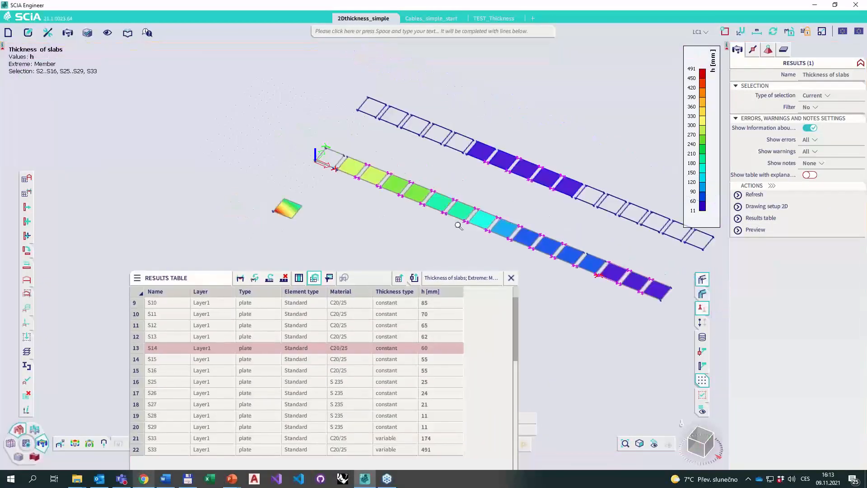
scroll(622, 285, up, 3)
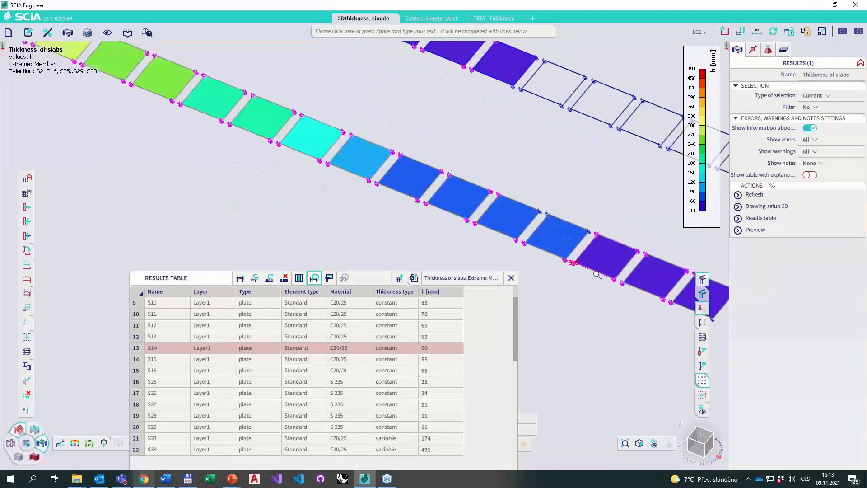
scroll(576, 277, up, 2)
scroll(575, 279, down, 3)
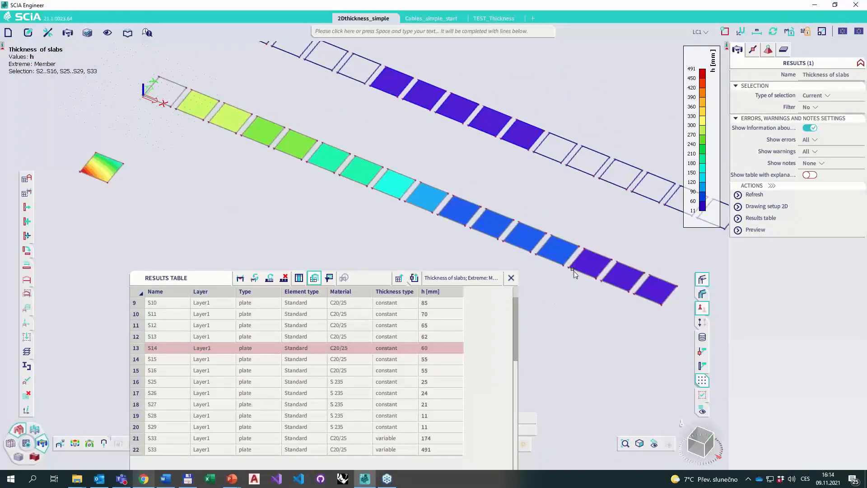
key(Escape)
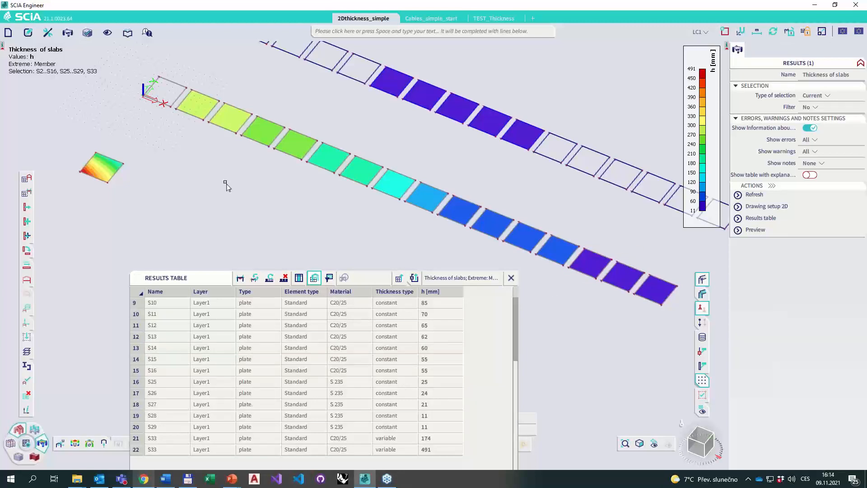
Close the results table of the slab project and switch to the Cables_simple_start project.
drag(138, 278, 239, 130)
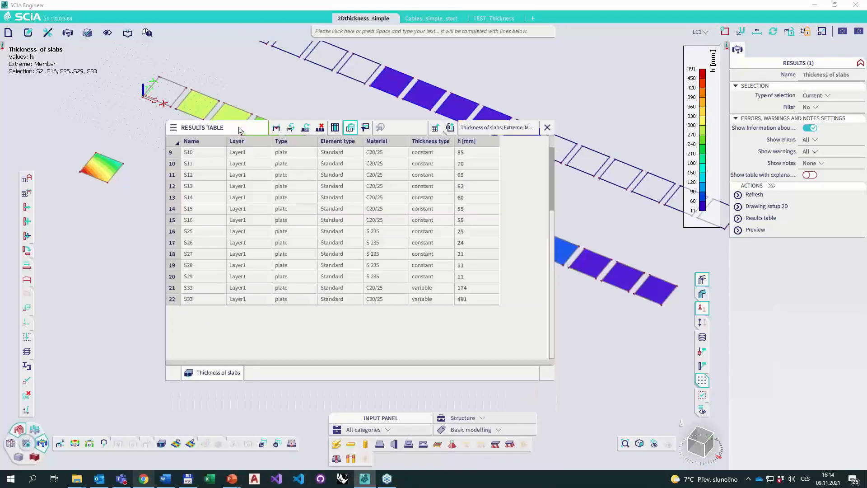
click(548, 128)
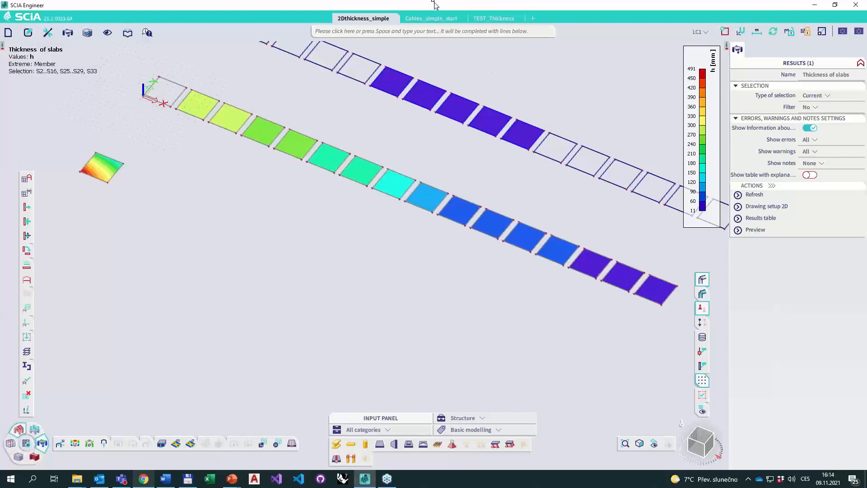
click(427, 18)
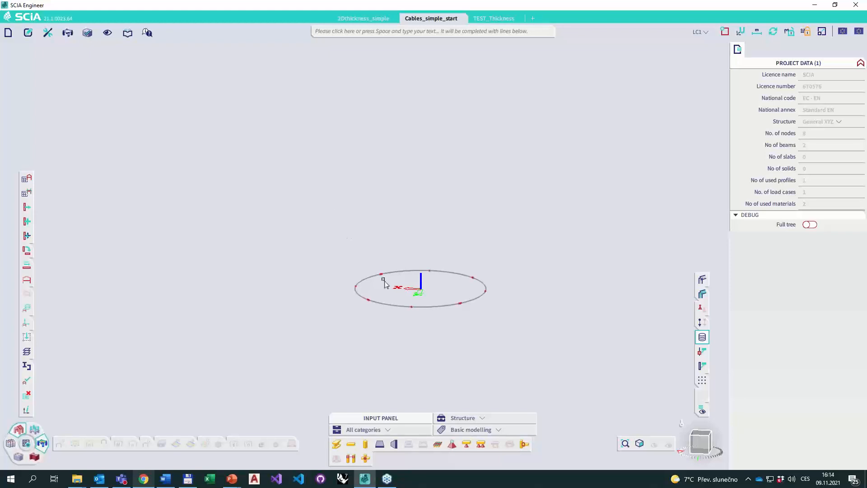
click(707, 283)
click(708, 284)
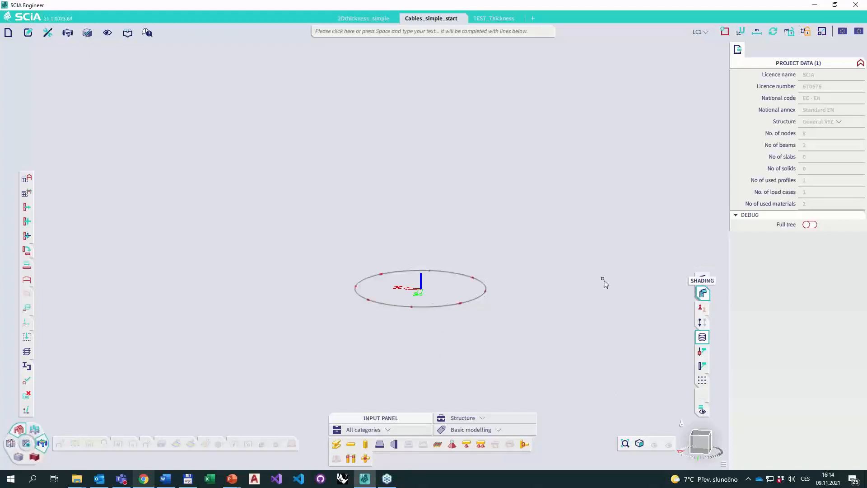
right_click(545, 274)
click(547, 271)
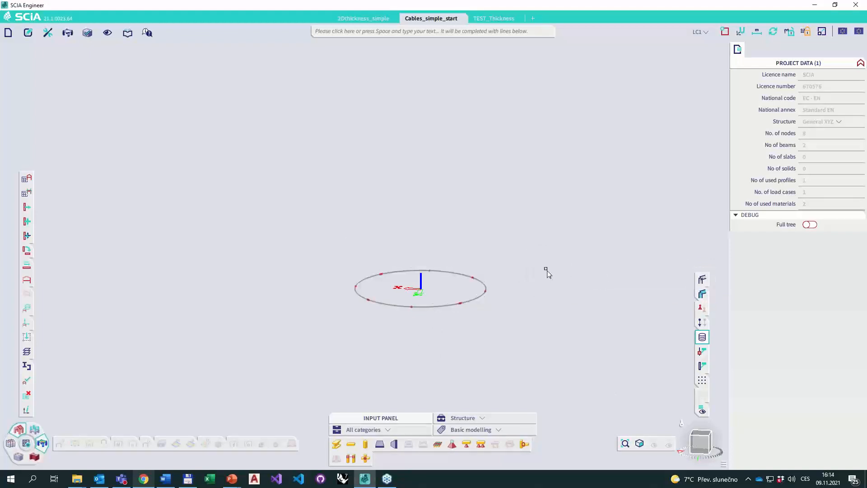
Place eight vertical columns, each 12 m long with bottom insertion point, at the nodes around the base circle.
right_click(546, 273)
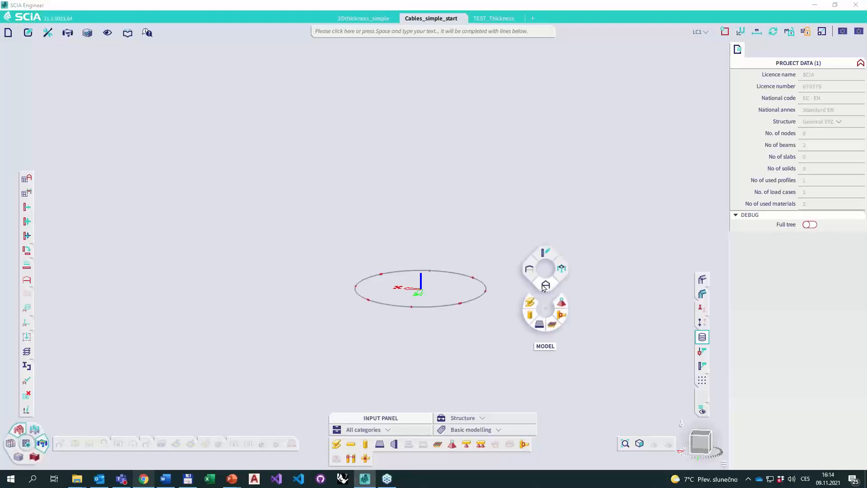
click(526, 315)
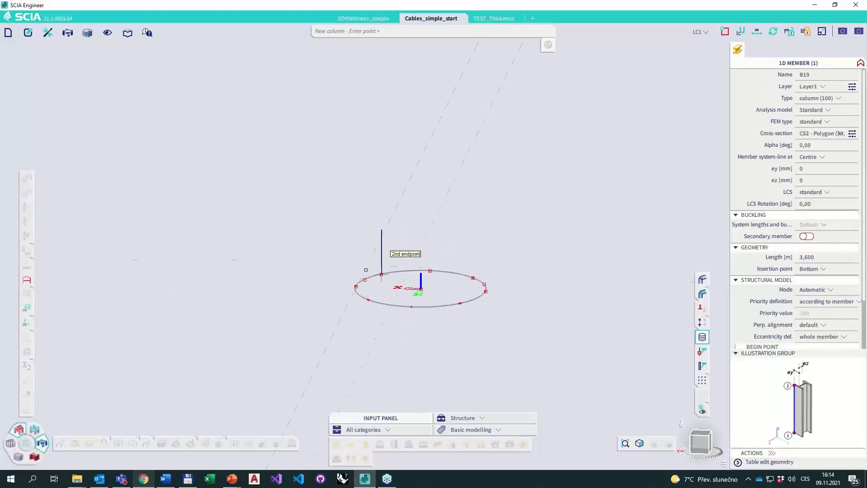
click(843, 31)
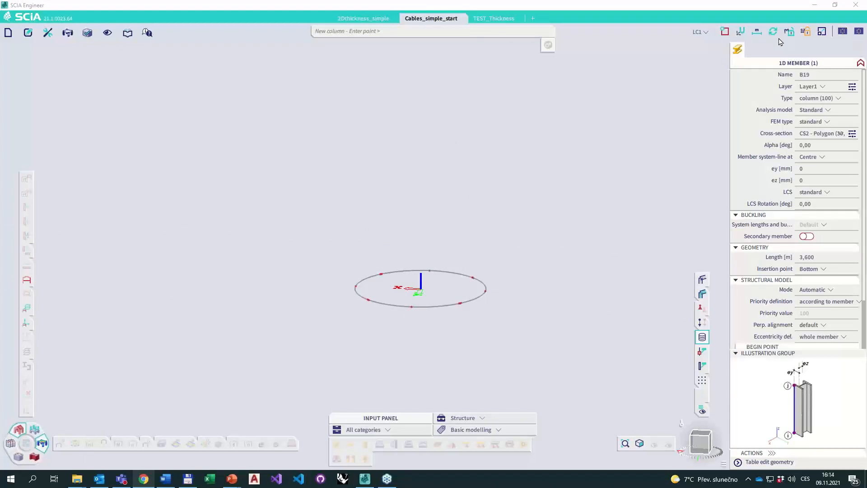
click(861, 62)
click(816, 202)
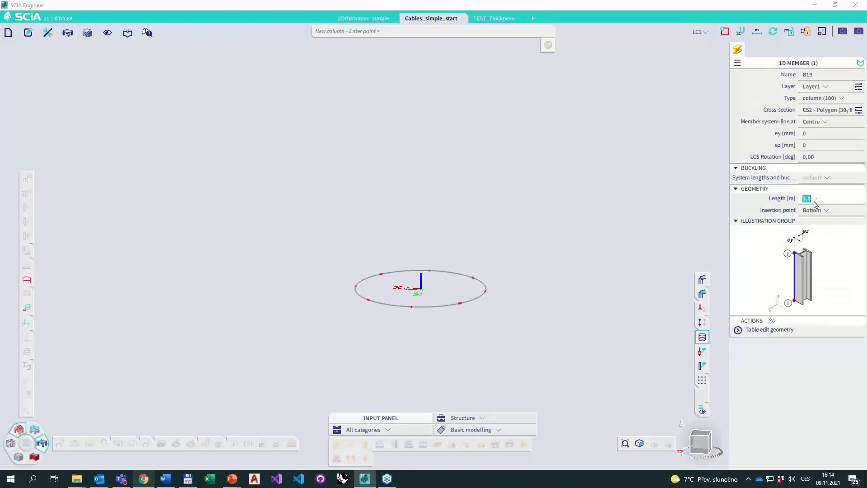
ctrl+right_drag(413, 279, 405, 293)
click(385, 263)
click(434, 257)
click(475, 271)
click(485, 296)
click(457, 315)
click(408, 320)
click(366, 306)
click(356, 283)
ctrl+right_drag(380, 284, 334, 298)
key(Escape)
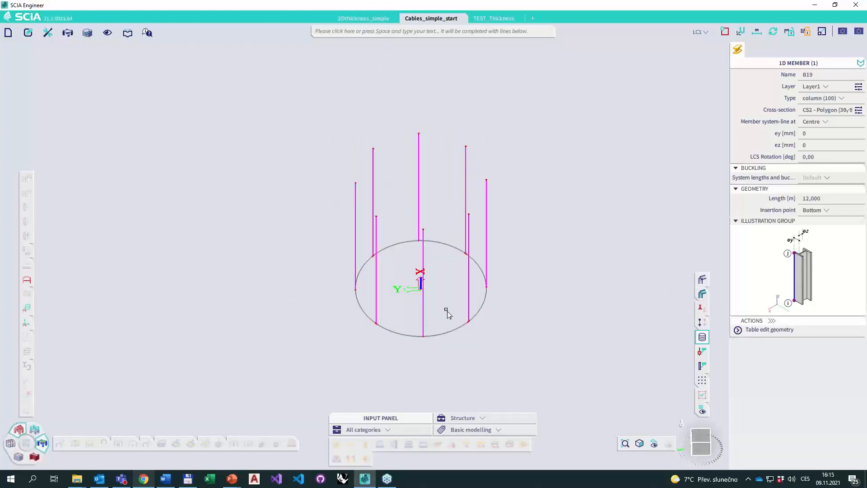
key(Escape)
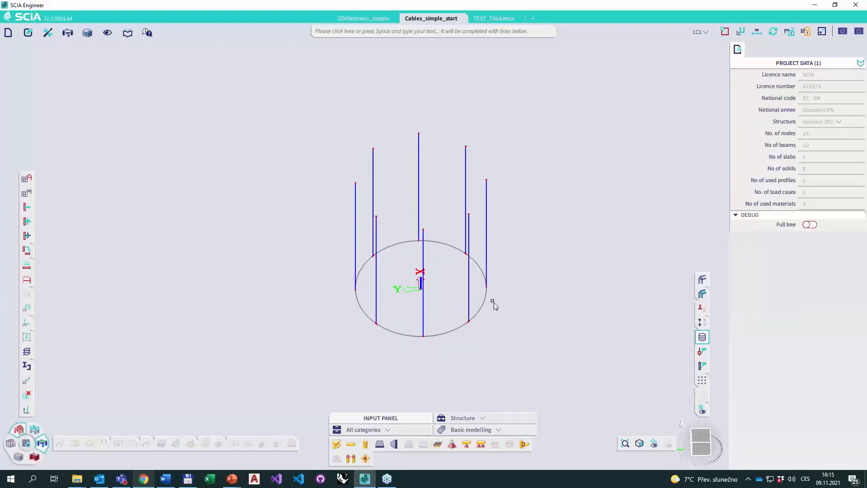
Select the eight top nodes of the columns and set their X and Y coordinates to 0 in the input table.
ctrl+right_drag(468, 318, 400, 242)
drag(290, 87, 583, 194)
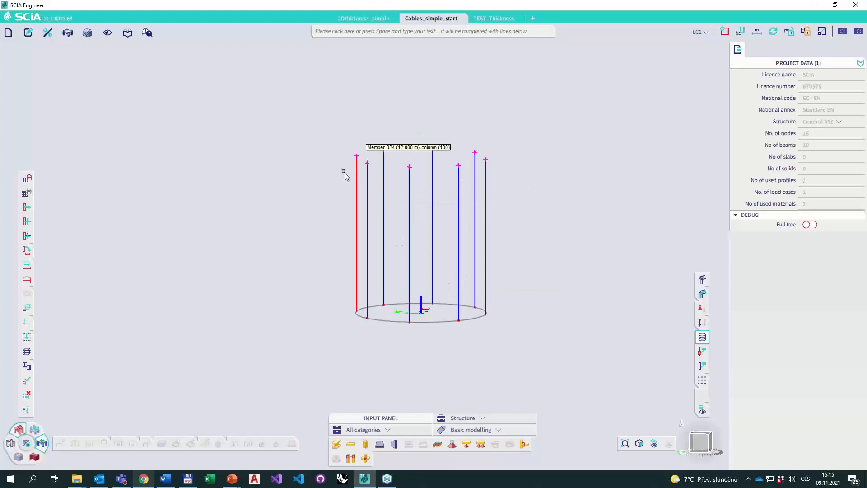
click(47, 33)
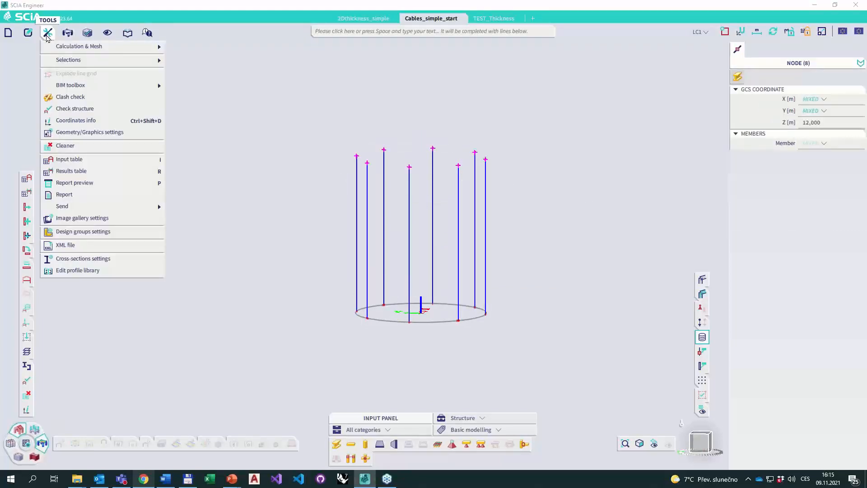
click(69, 160)
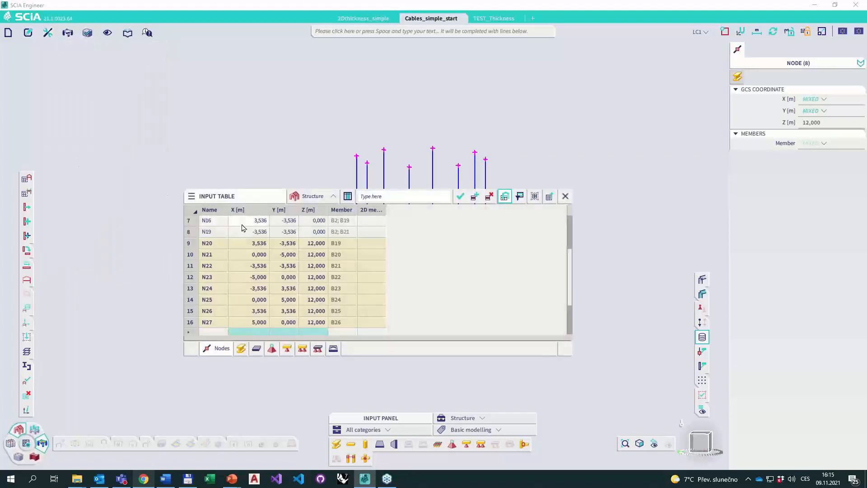
drag(253, 245, 290, 321)
text(0)
key(Return)
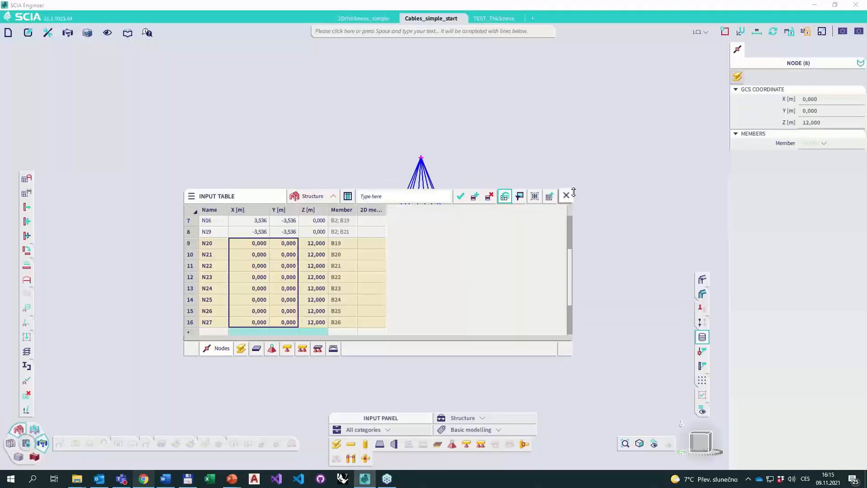
Review the coordinates of the base and apex nodes in the input table, close it, and clear the node selection.
drag(256, 198, 228, 135)
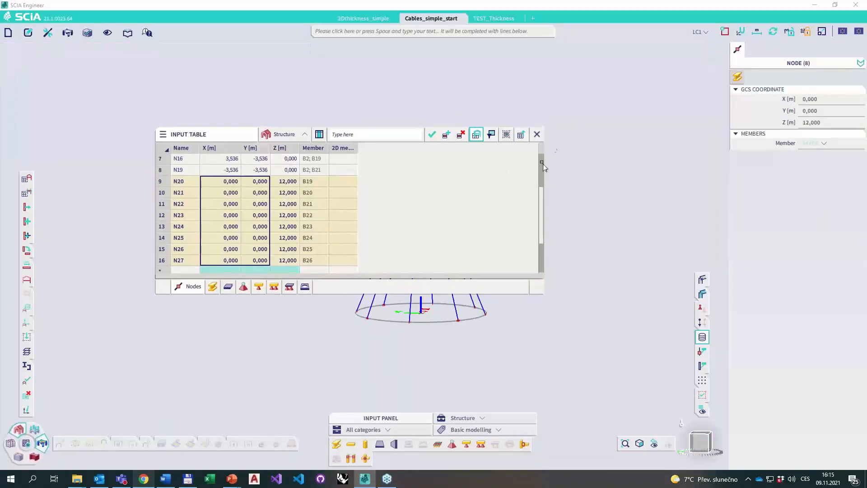
scroll(226, 226, up, 2)
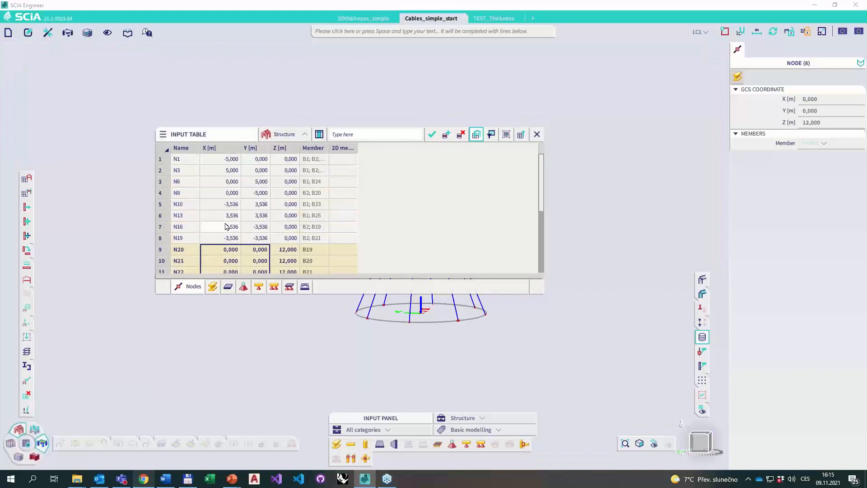
click(225, 226)
scroll(224, 226, down, 4)
scroll(224, 223, up, 2)
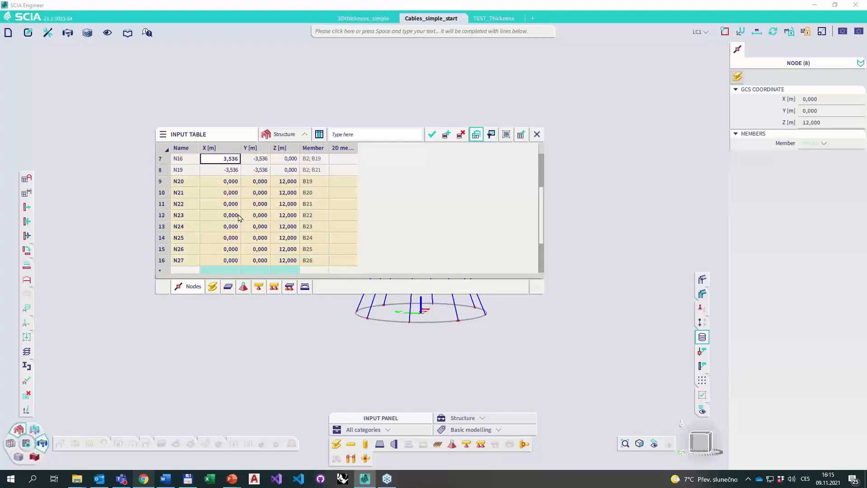
click(255, 237)
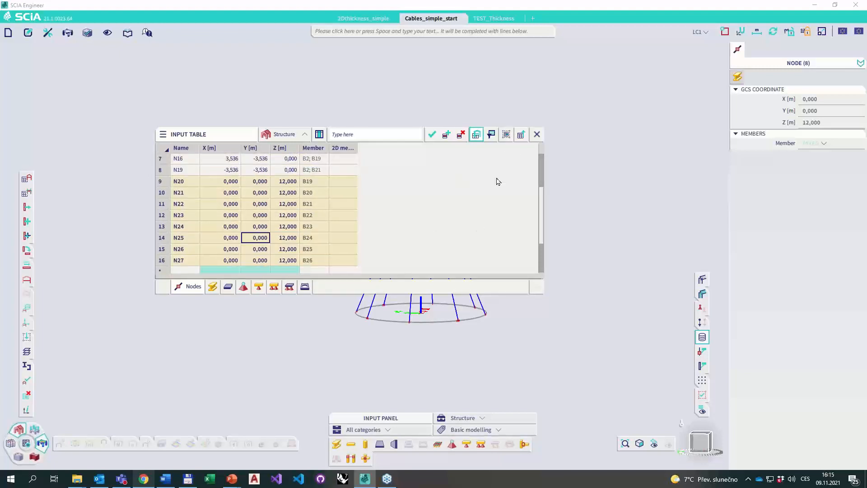
click(538, 136)
right_click(164, 312)
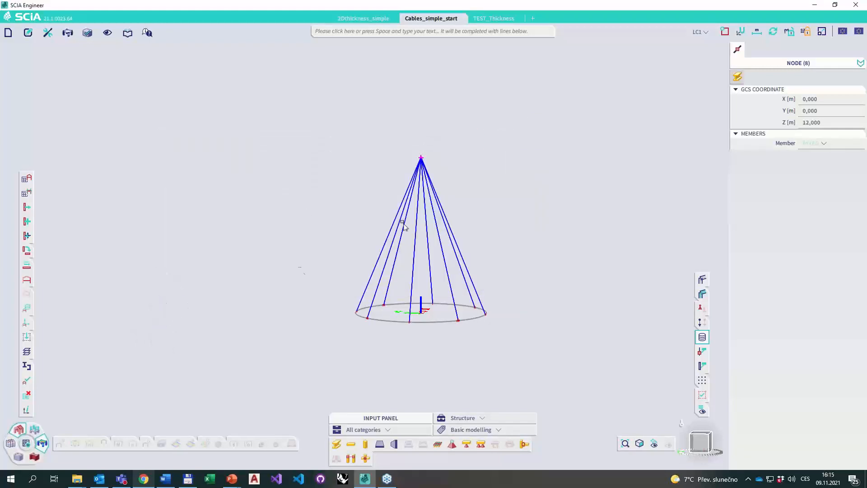
mouse_move(469, 207)
ctrl+right_down()
mouse_move(473, 223)
mouse_move(470, 208)
ctrl+right_up()
key(Escape)
Add a standard fixed nodal support at the apex, picking node N21 from the overlapping nodes.
right_click(460, 162)
click(475, 196)
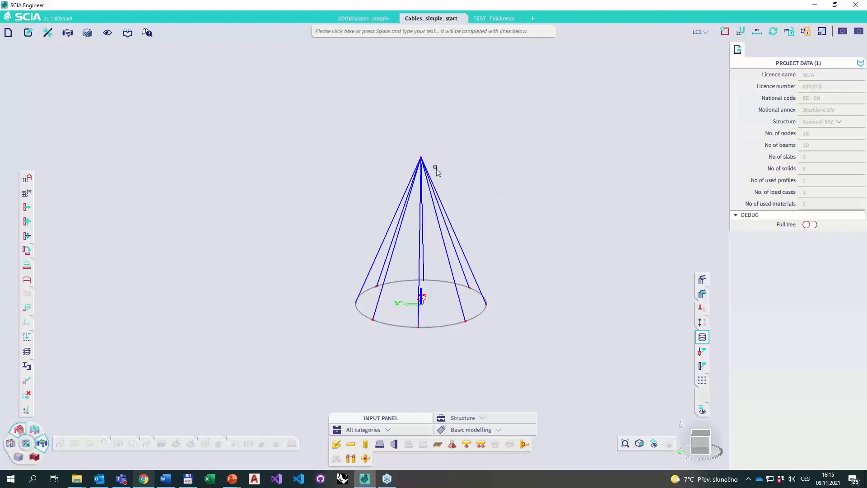
click(421, 157)
click(464, 186)
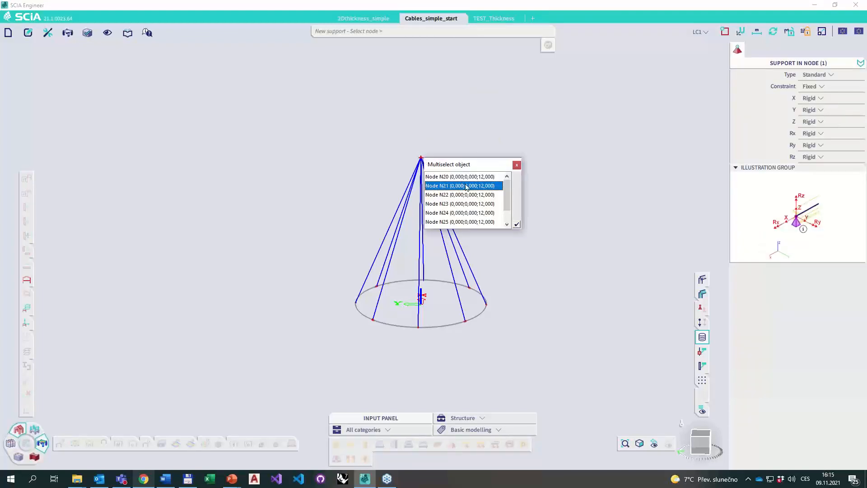
click(515, 224)
key(Escape)
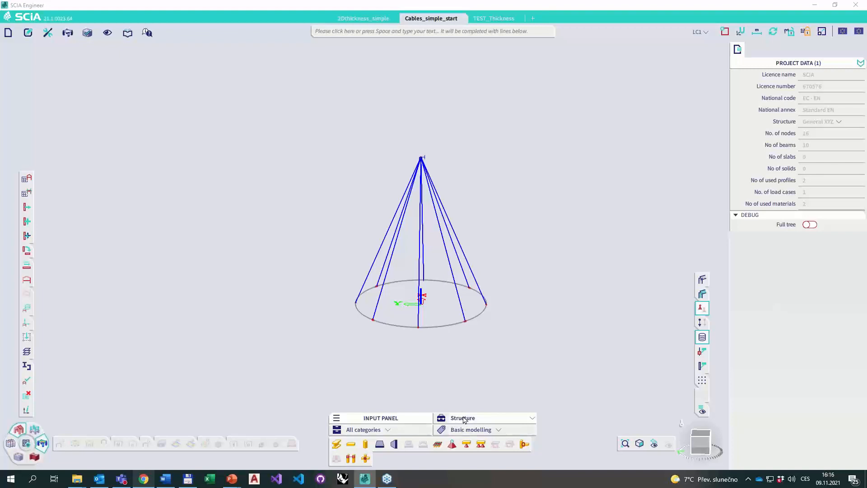
Check the Cables option under Nonlinearity in the project's functionality settings and close the settings.
click(6, 35)
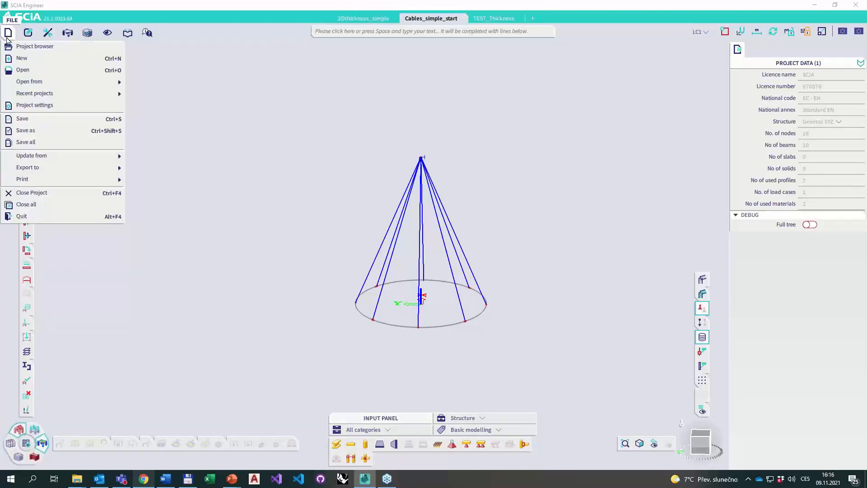
click(40, 110)
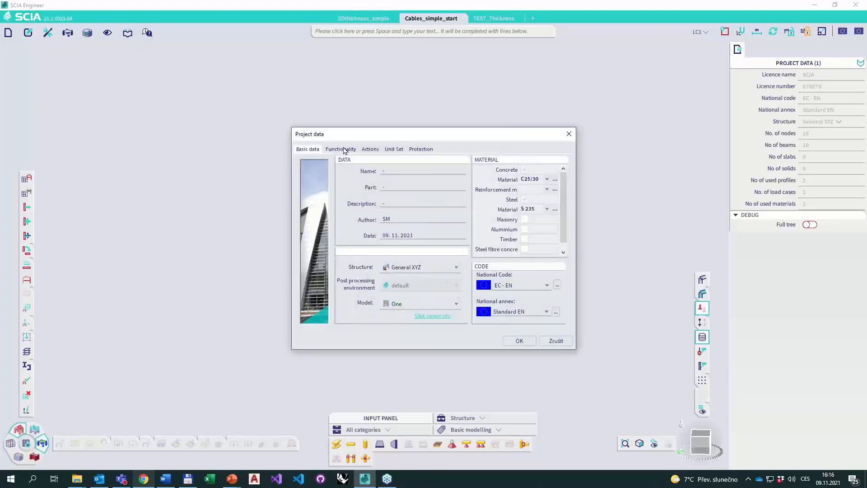
click(343, 150)
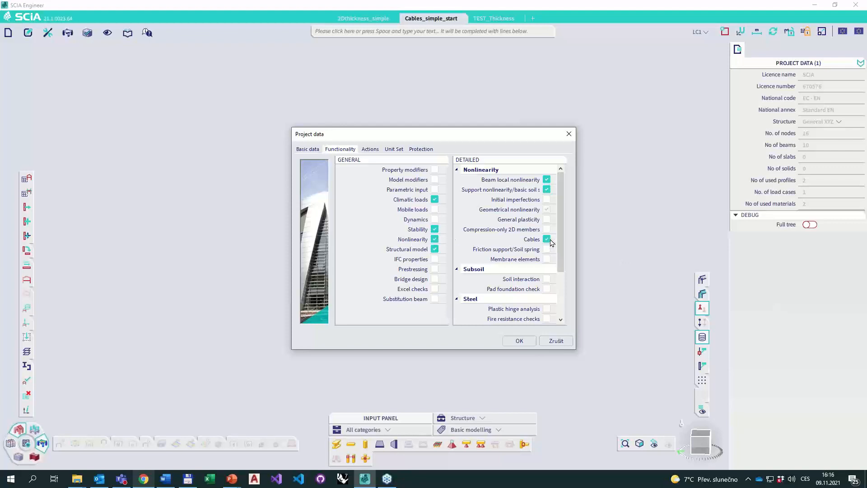
click(519, 341)
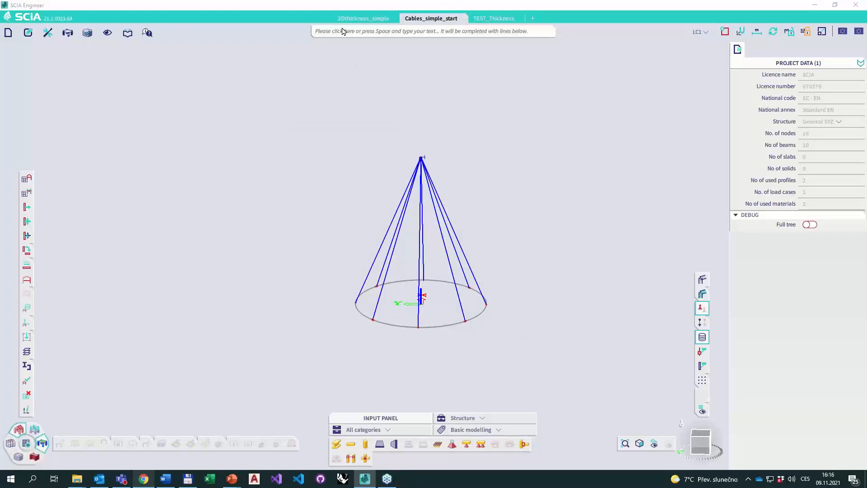
Apply a Cable-type 1D nonlinearity with 1 kN normal force, self weight and Pn 0 kN/m to all eight inclined members.
click(531, 33)
text(non)
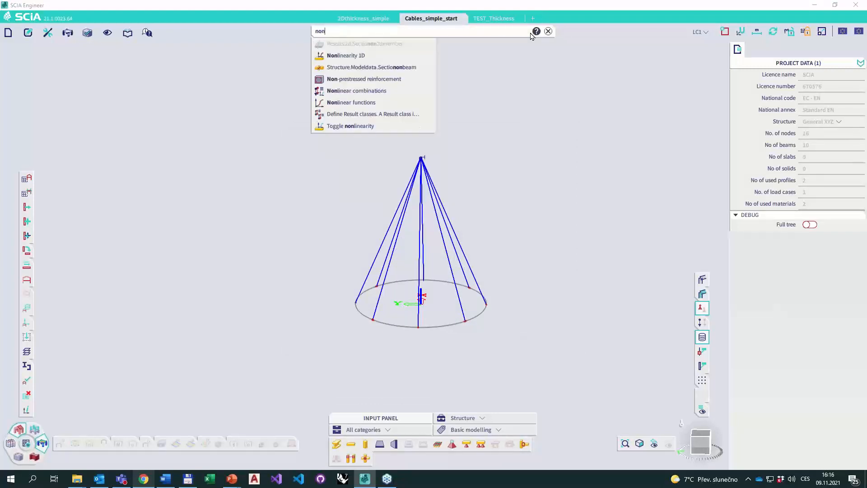
click(367, 57)
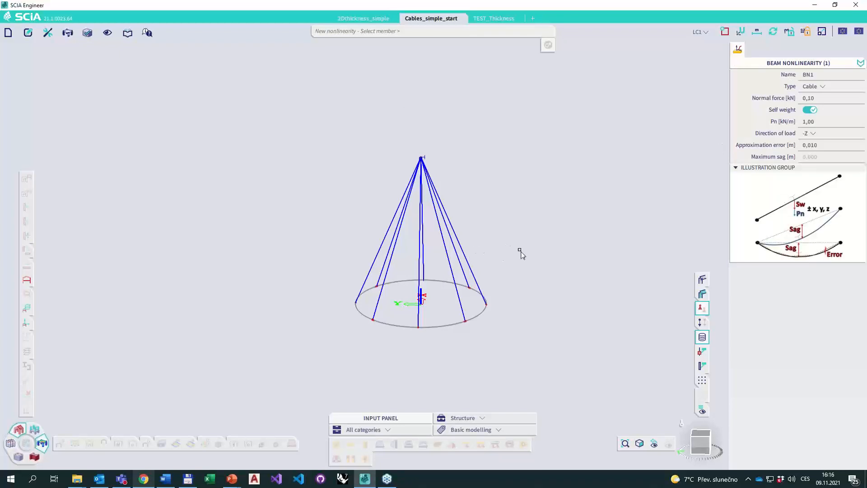
click(819, 99)
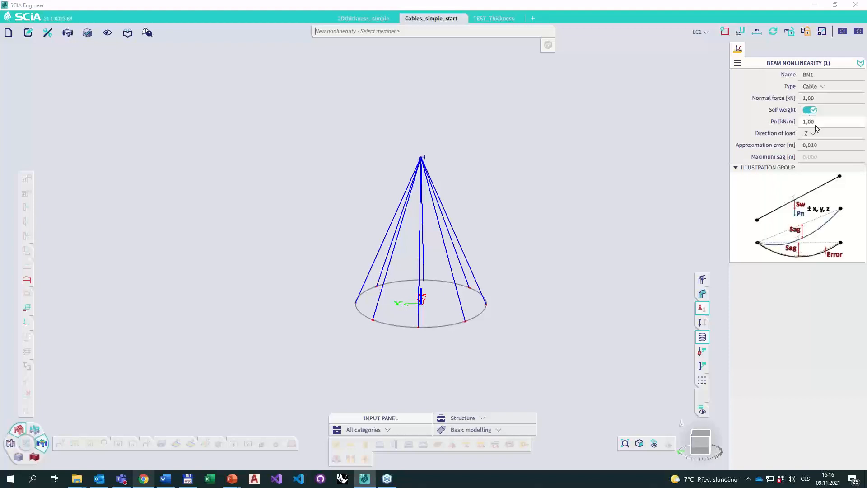
click(815, 122)
drag(500, 234, 342, 215)
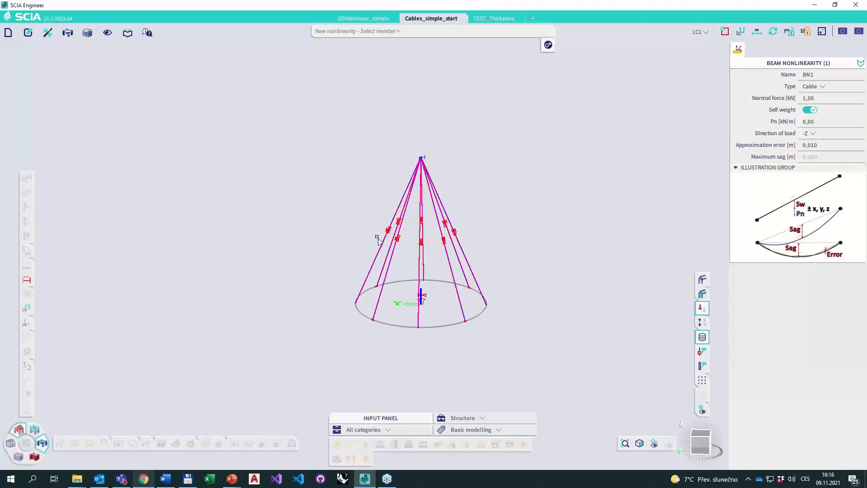
scroll(388, 240, up, 5)
key(Escape)
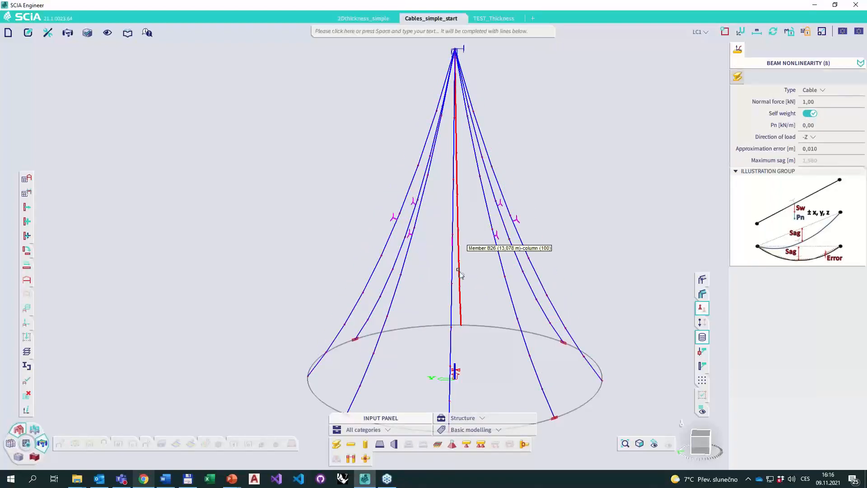
Try a Pn load of 1 kN/m on all eight cable nonlinearities and reset it to 0 kN/m.
ctrl+right_drag(453, 255, 415, 201)
drag(376, 174, 552, 248)
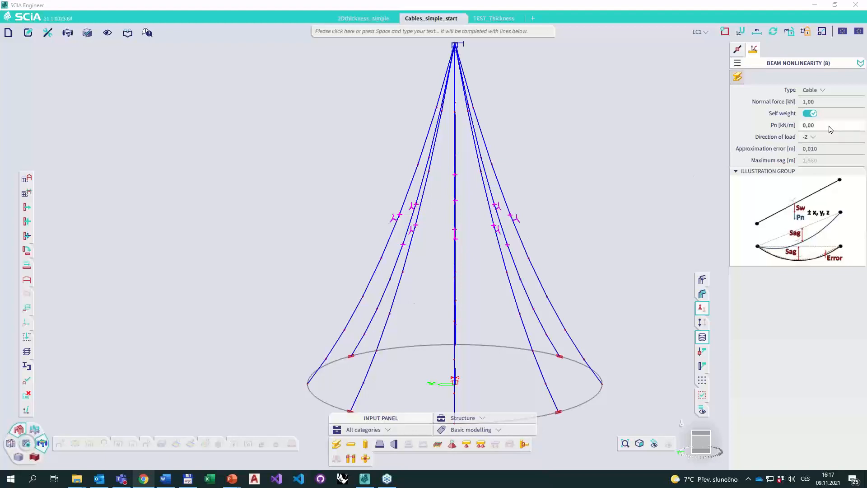
click(812, 128)
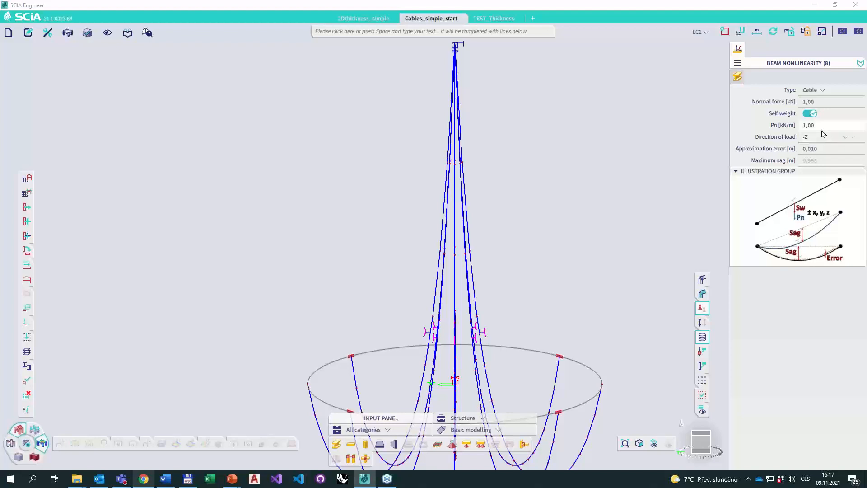
text(0)
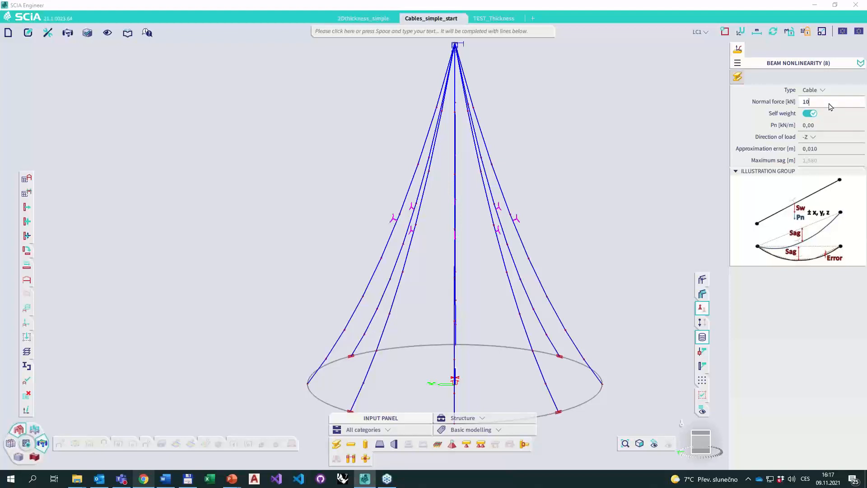
Draw a straight 1D member between the midpoints of two adjacent inclined cables.
right_click(425, 249)
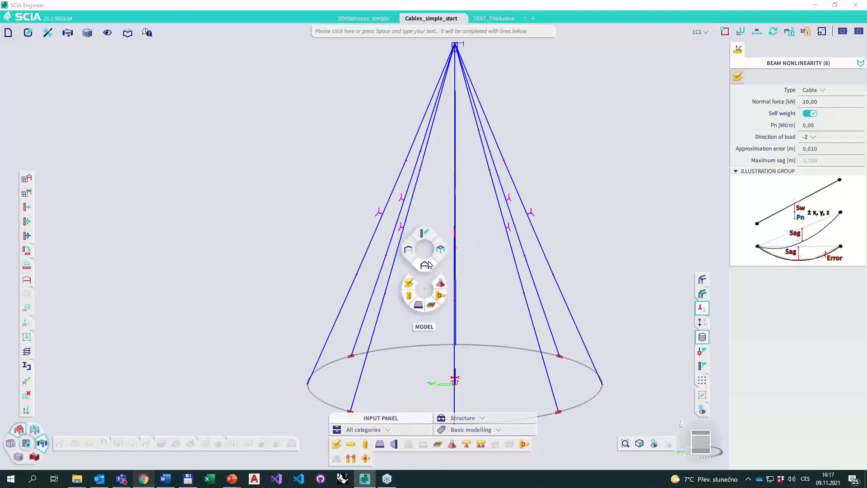
click(408, 280)
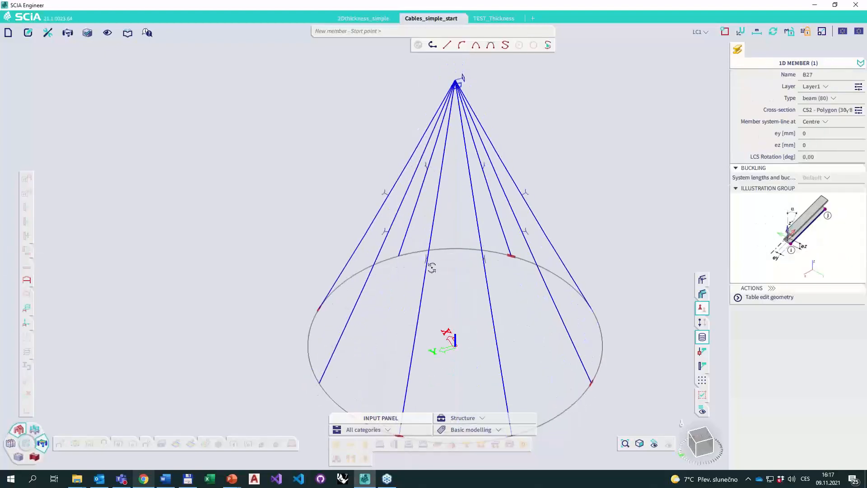
click(412, 249)
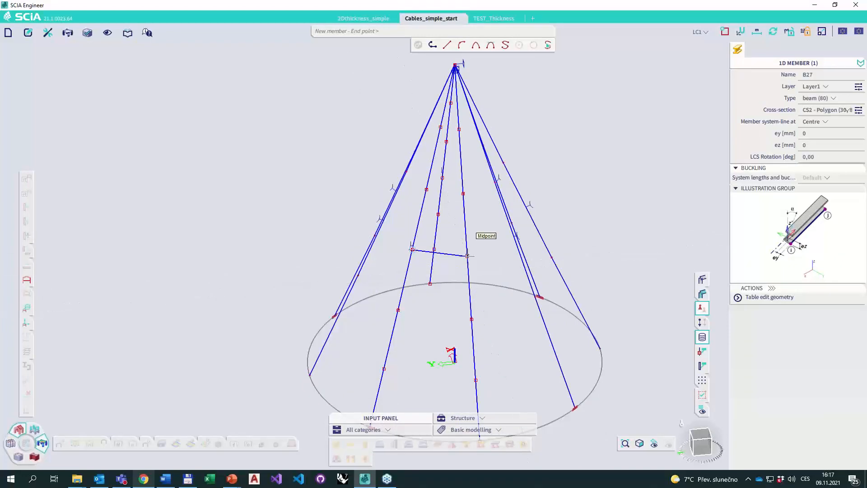
click(466, 257)
right_drag(431, 296, 419, 293)
key(Escape)
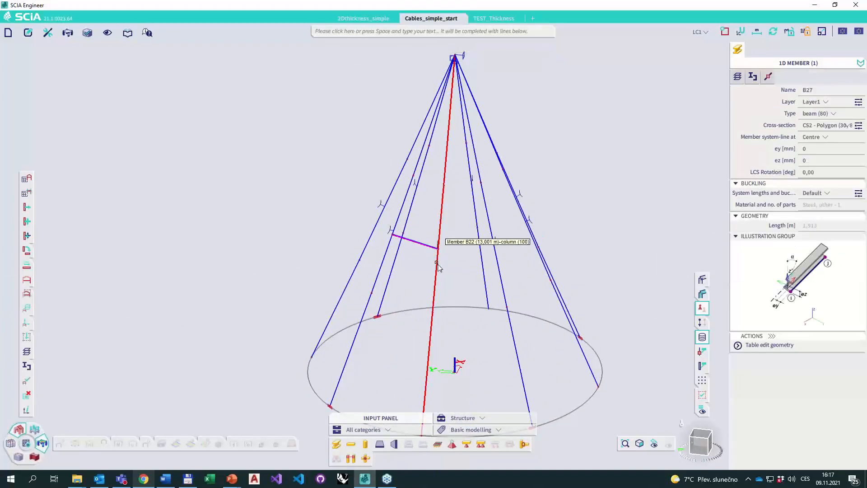
Multicopy the horizontal member around the cone with 8 copies, omitting the very last one, rotated 45° about z, using 0 0 0 for both vector points.
right_click(437, 241)
click(431, 205)
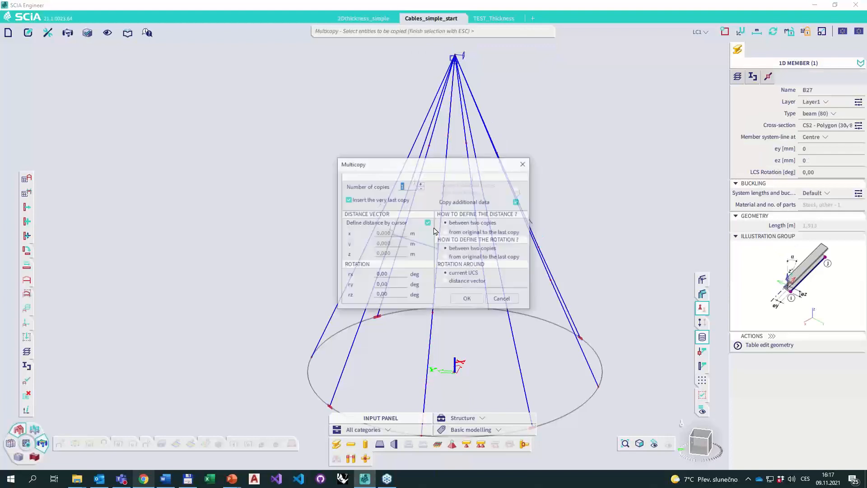
click(391, 200)
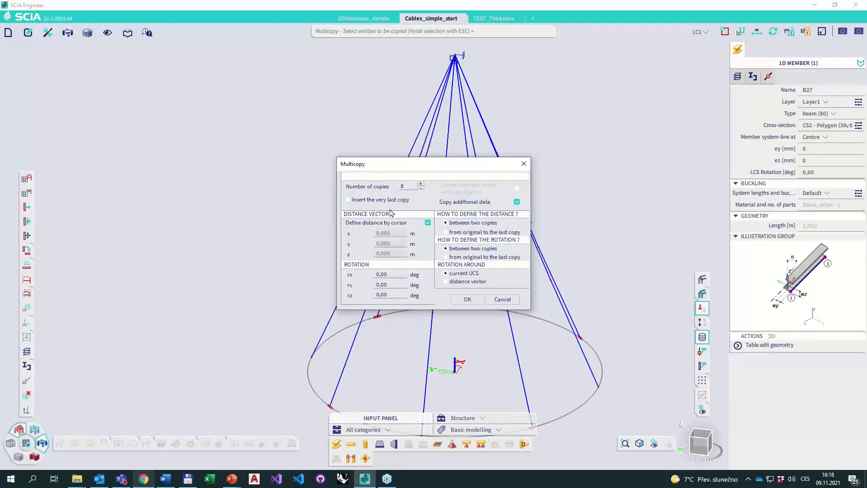
double_click(395, 296)
text(45)
click(468, 299)
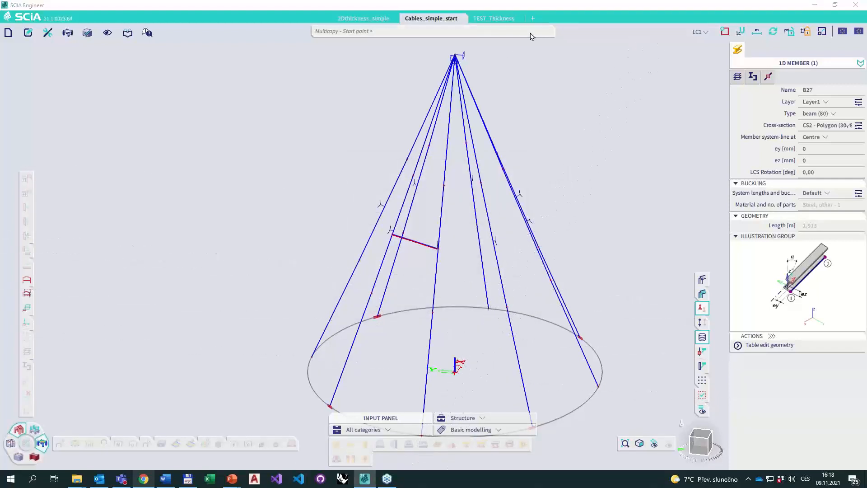
text(0 0)
key(Return)
text(0 0 0)
key(Return)
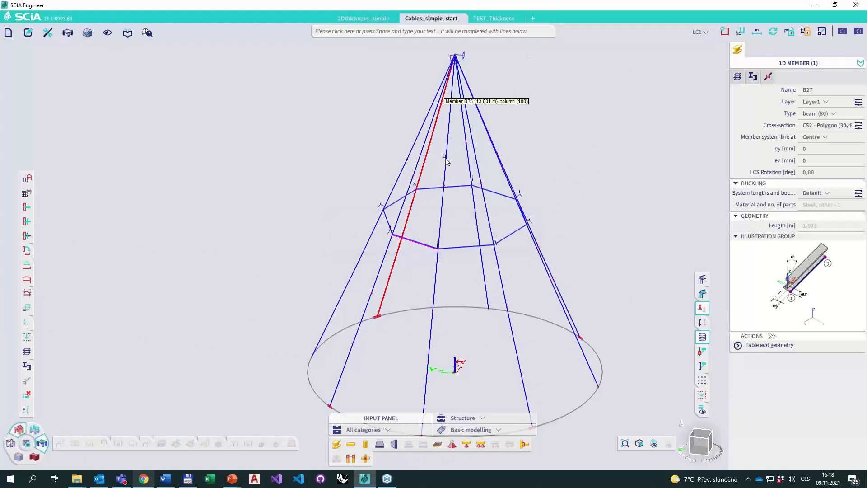
key(Escape)
Connect all 16 members, the eight inclined cables and the eight horizontal ring members, at their shared points.
drag(361, 186, 610, 265)
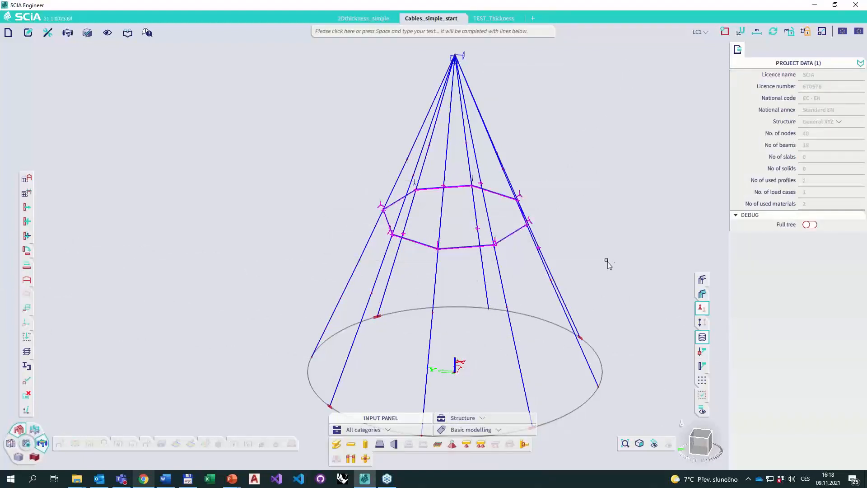
key(Escape)
click(456, 248)
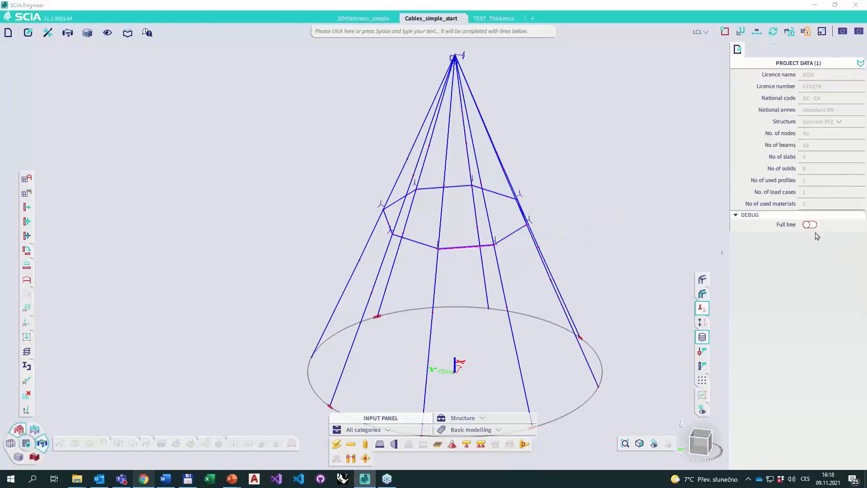
drag(589, 251, 263, 142)
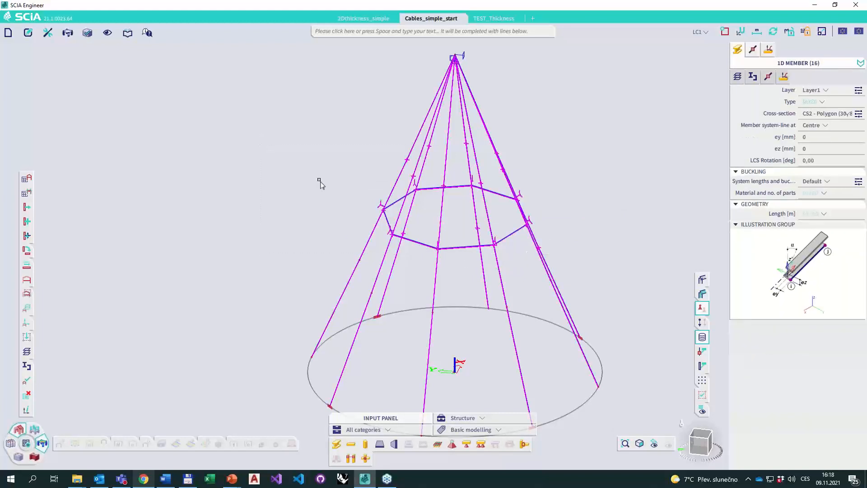
click(532, 34)
text(Comn)
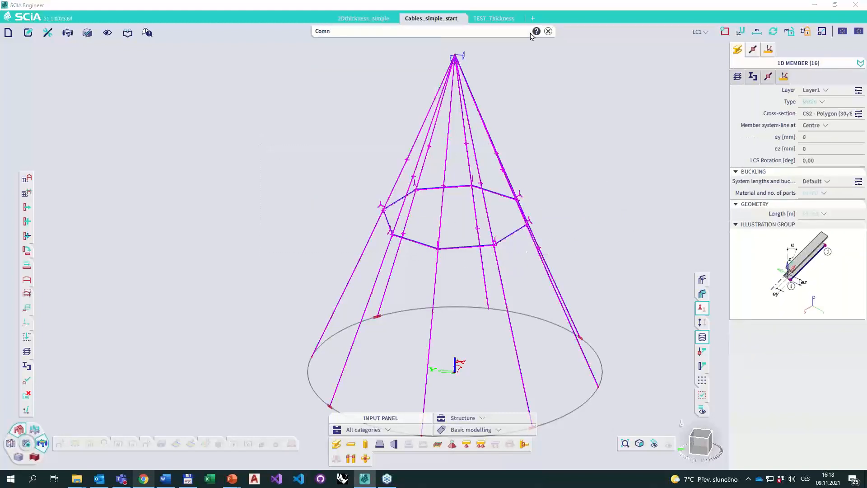
key(BackSpace)
key(BackSpace)
text(n)
key(Return)
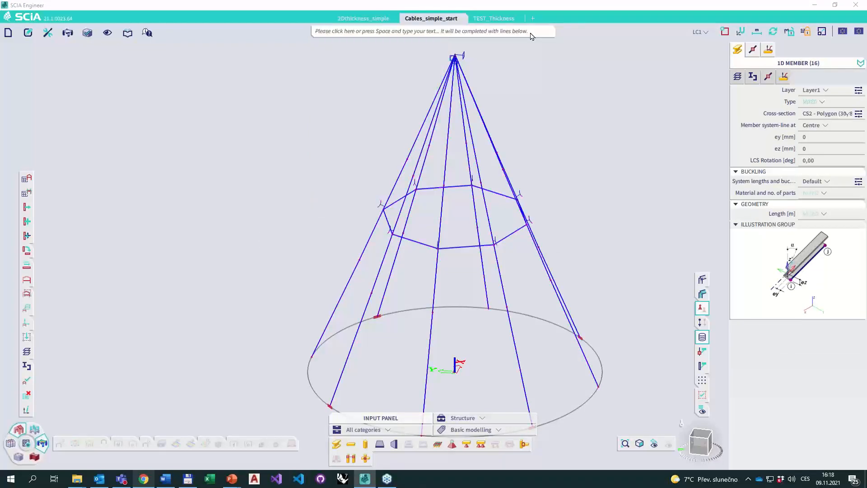
click(548, 358)
click(496, 273)
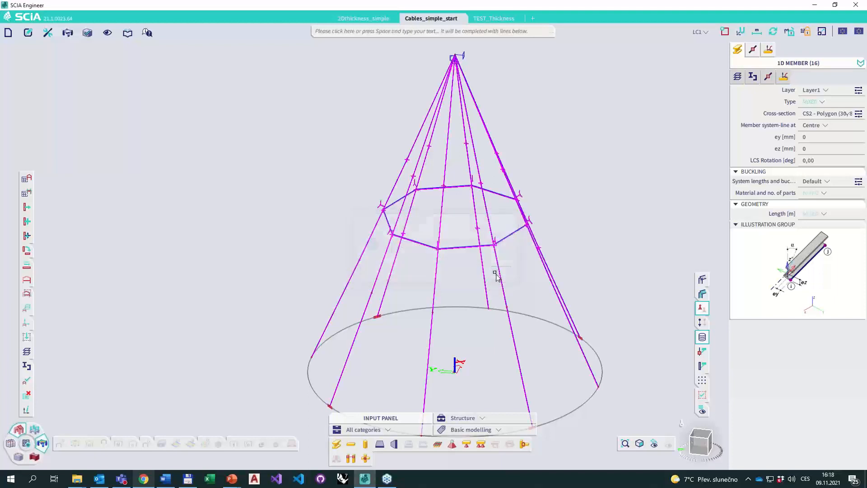
key(Escape)
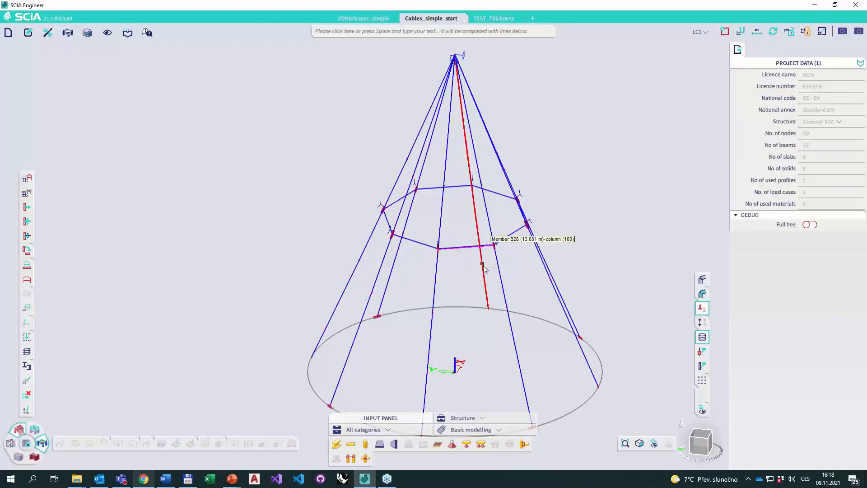
Try a normal force of 2 kN on the eight inclined cables' nonlinearities and set it to 1 kN.
click(470, 247)
right_click(447, 268)
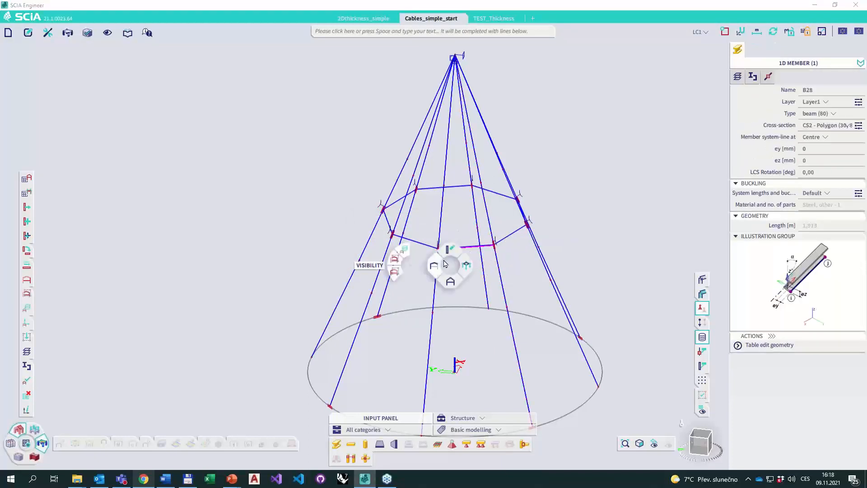
ctrl+right_drag(455, 262, 442, 254)
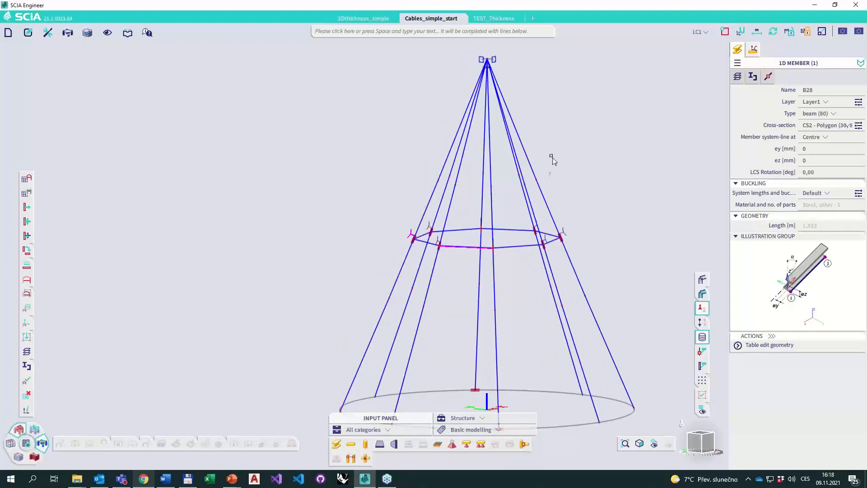
drag(333, 189, 647, 295)
click(754, 50)
click(768, 51)
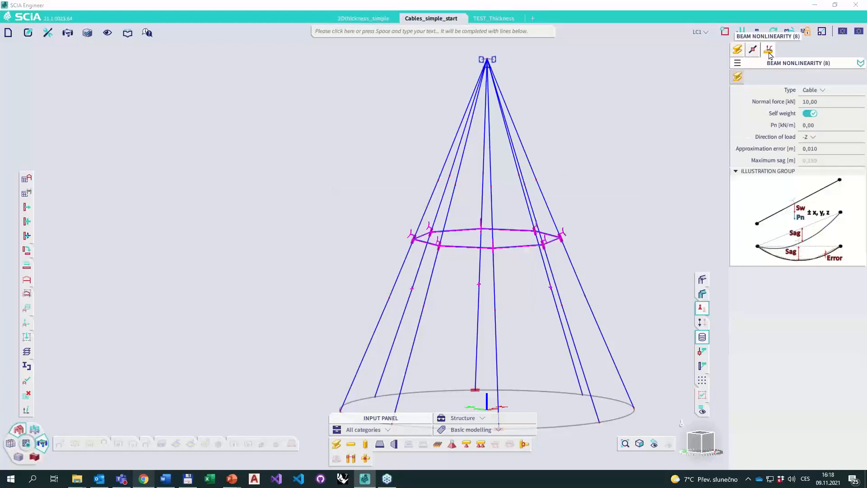
click(817, 105)
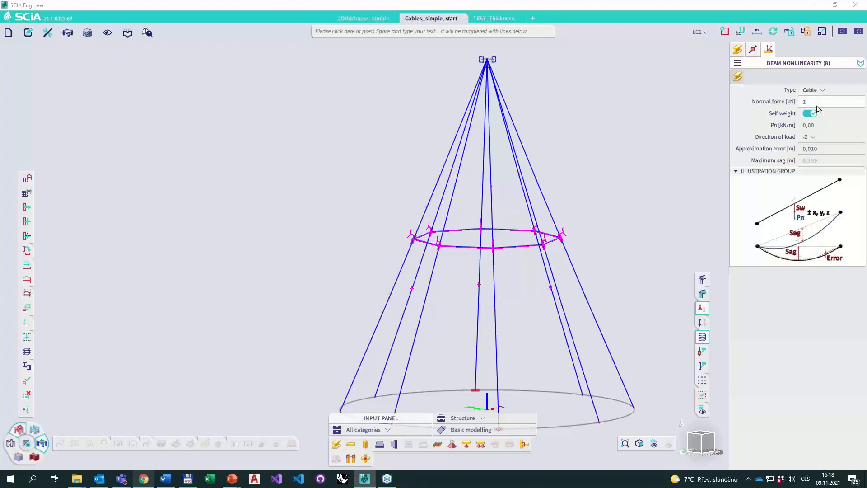
text(2)
key(Return)
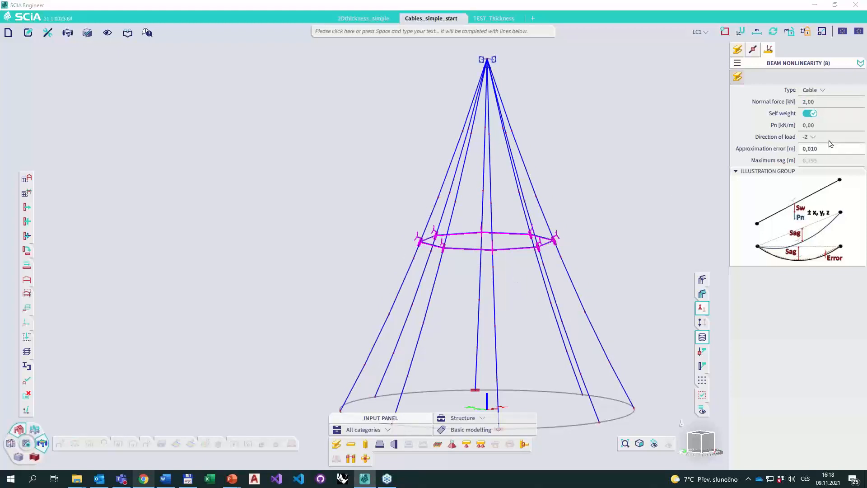
click(830, 106)
text(1)
key(Return)
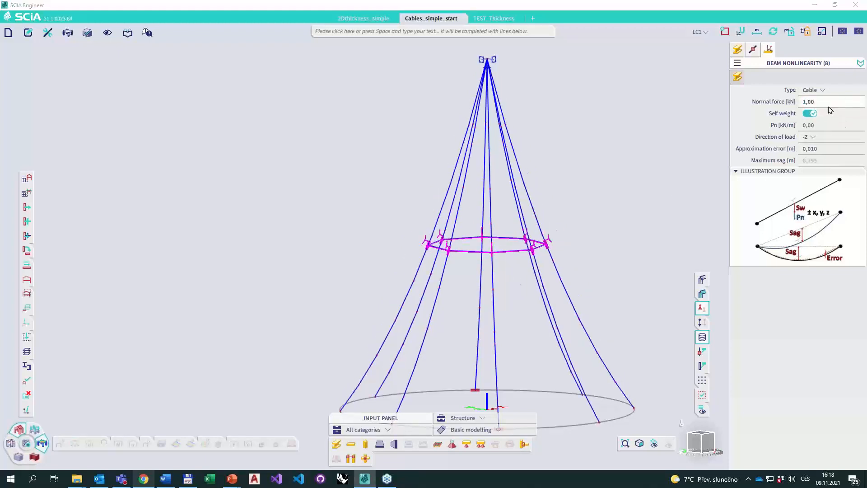
ctrl+right_drag(508, 269, 451, 283)
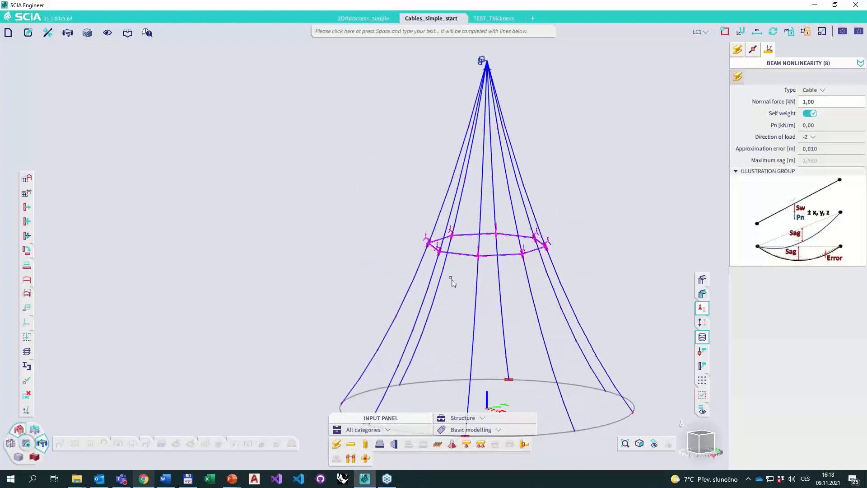
key(Escape)
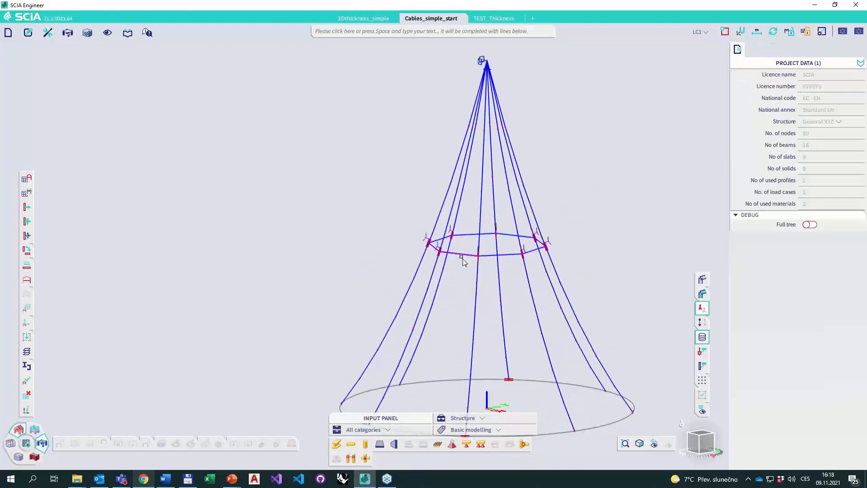
Expand the selection from one ring member to all eight of the same length and toggle nonlinearity on them.
click(465, 253)
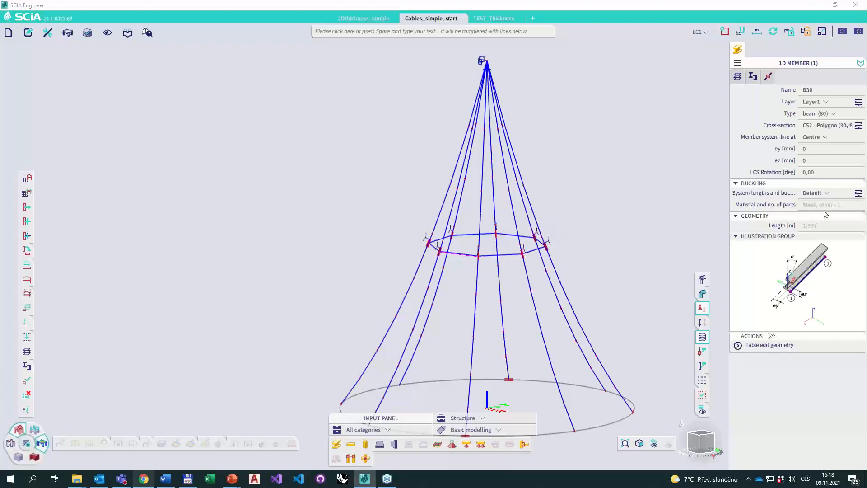
right_click(815, 228)
click(724, 241)
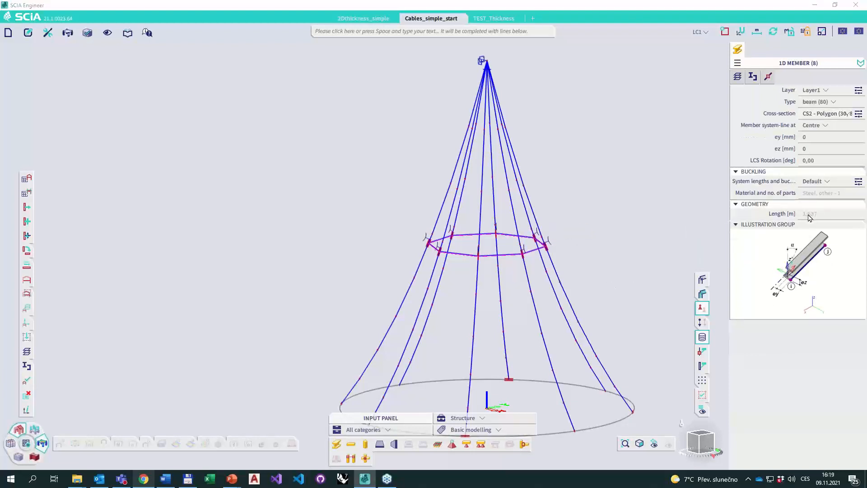
right_click(810, 217)
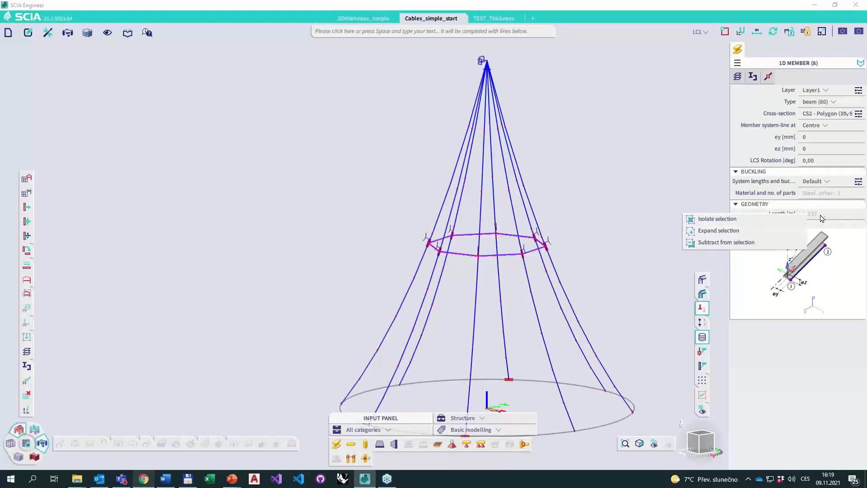
click(780, 235)
right_click(816, 218)
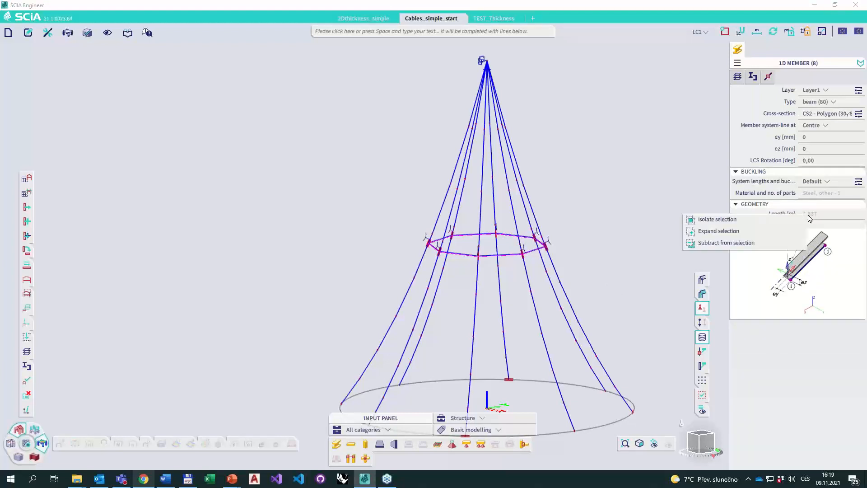
click(785, 232)
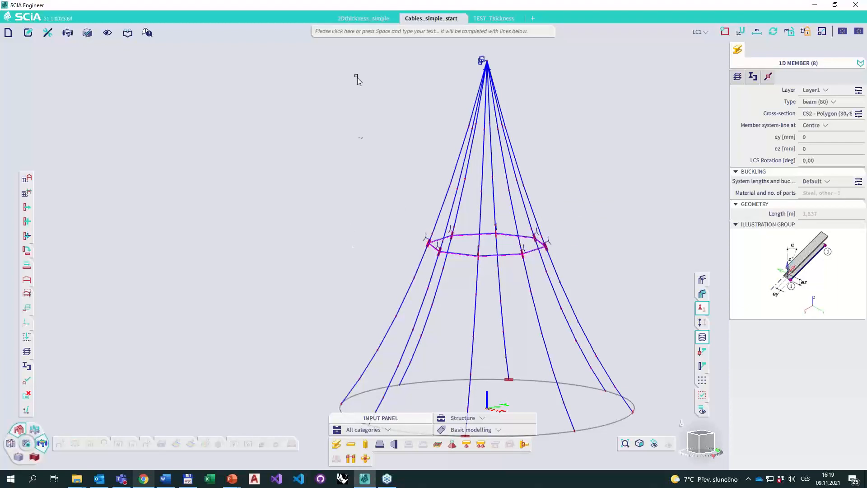
key(space)
text(nonl)
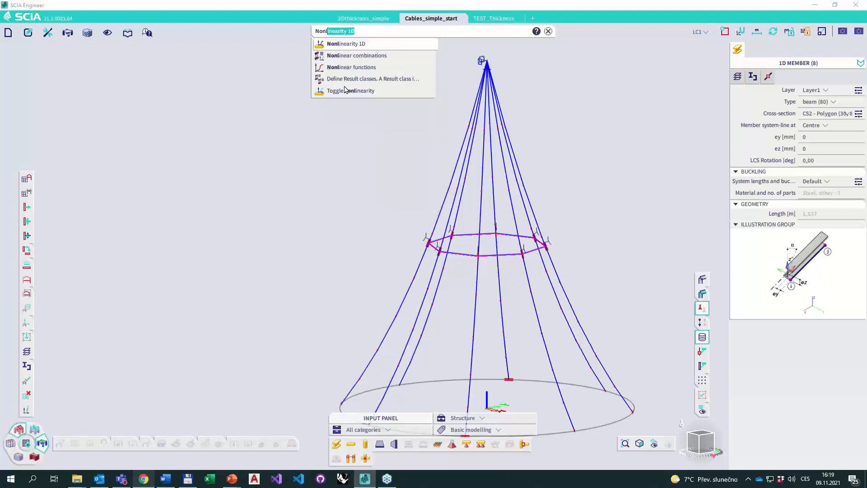
click(344, 90)
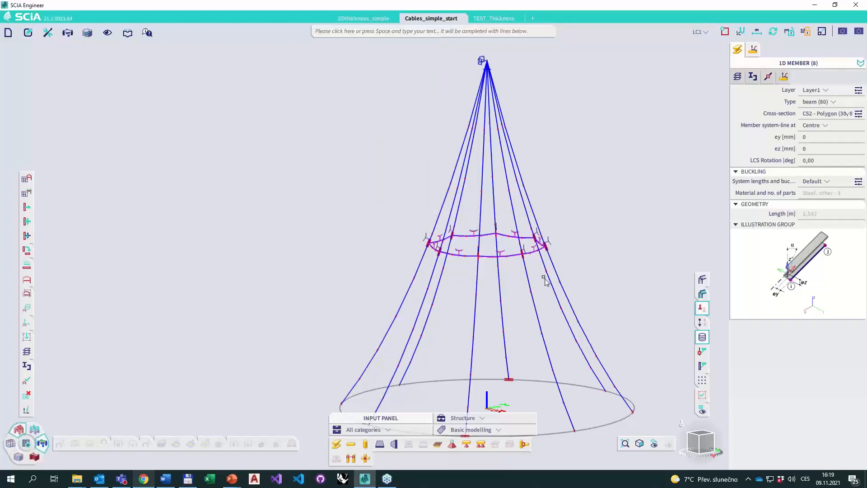
Add a new permanent load case of standard type, leaving its description empty, and close the load case manager.
ctrl+right_drag(472, 276, 476, 299)
scroll(486, 269, up, 6)
scroll(476, 296, down, 3)
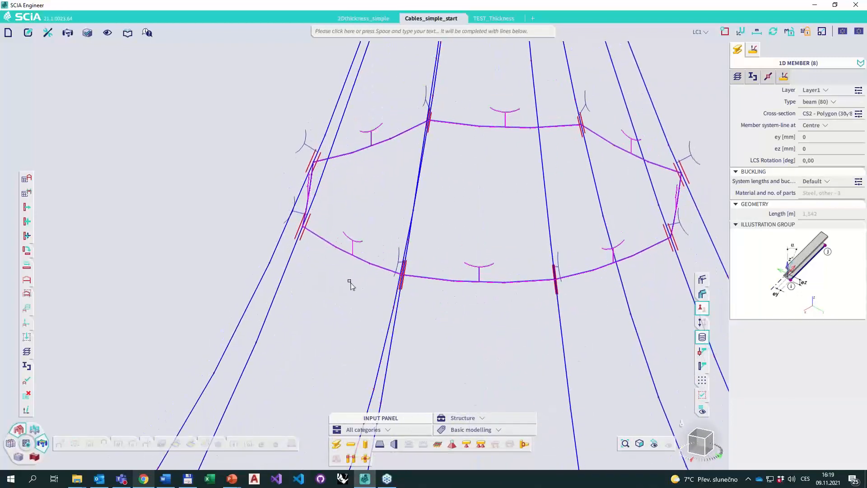
scroll(359, 294, down, 4)
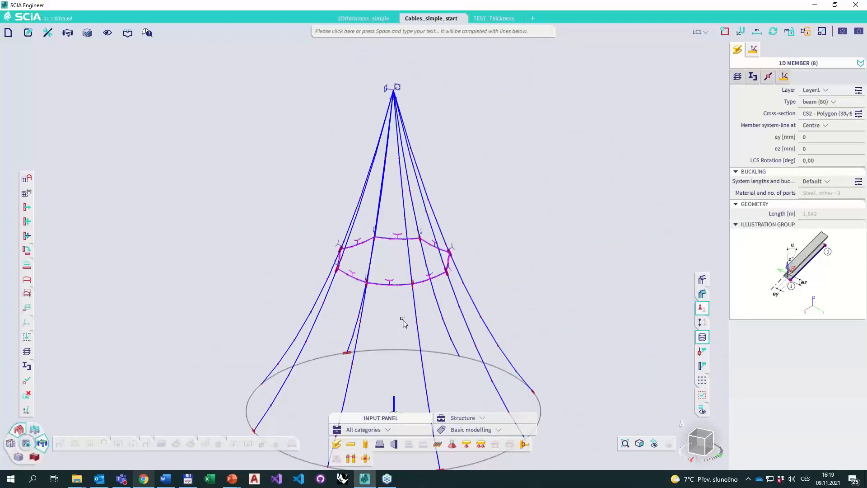
middle_drag(406, 327, 376, 225)
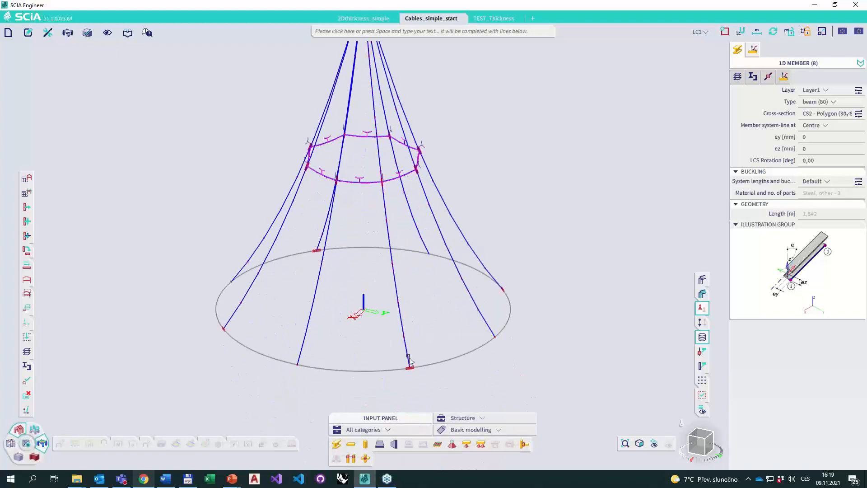
click(36, 436)
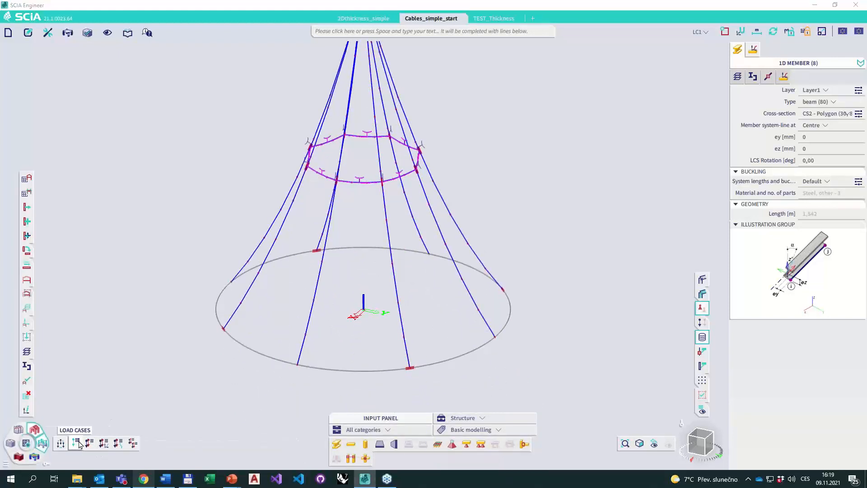
click(76, 443)
click(324, 122)
click(503, 155)
key(BackSpace)
key(Return)
click(533, 360)
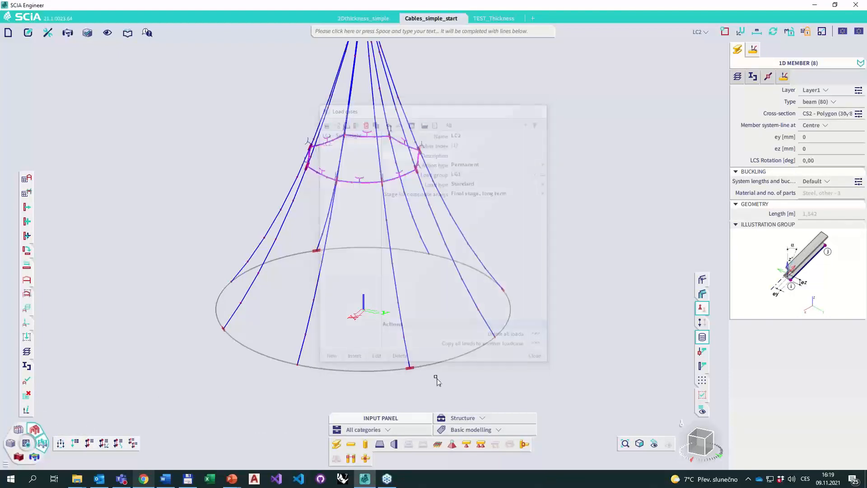
Apply vertical point forces of -1 kN in global Z to four nodes at the lower ends of two neighbouring inclined cables.
right_click(347, 293)
mouse_move(355, 290)
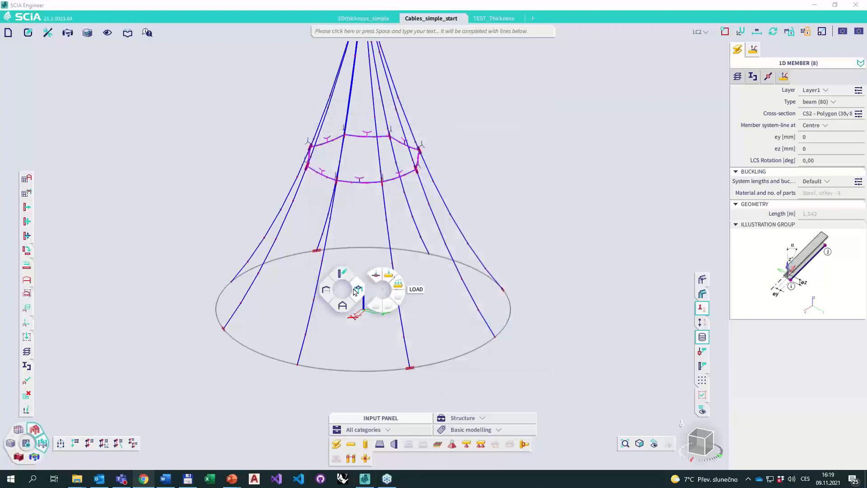
click(373, 275)
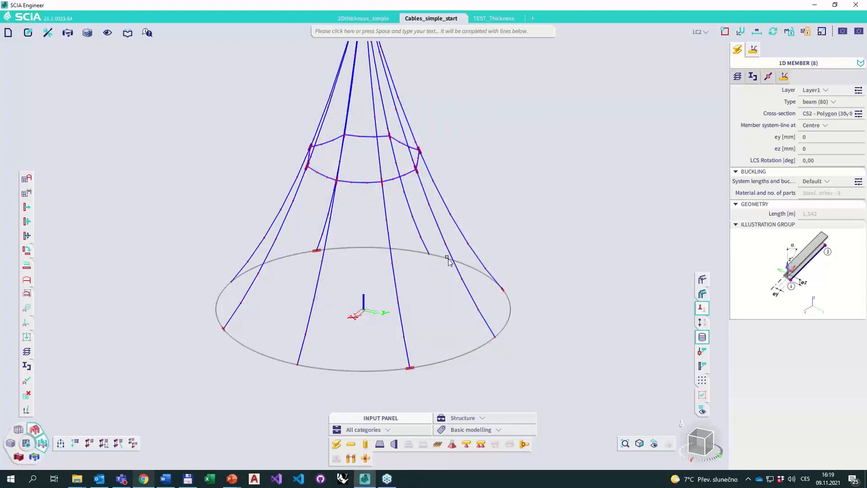
drag(466, 260, 585, 356)
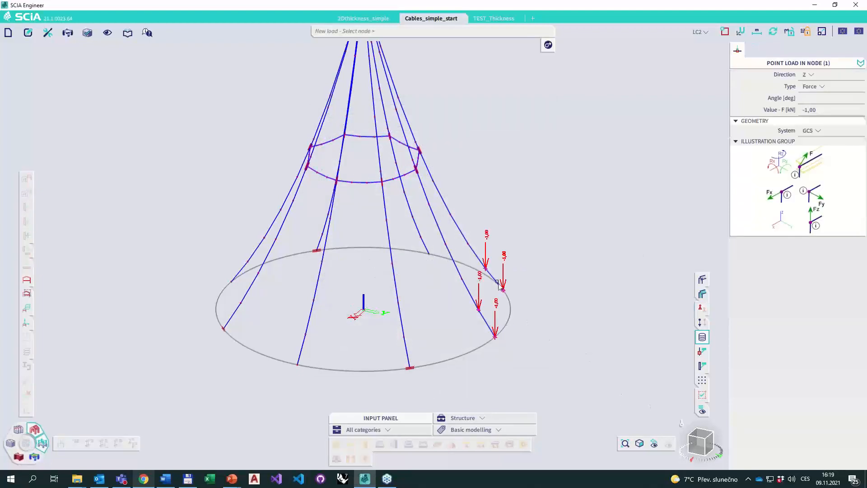
key(Escape)
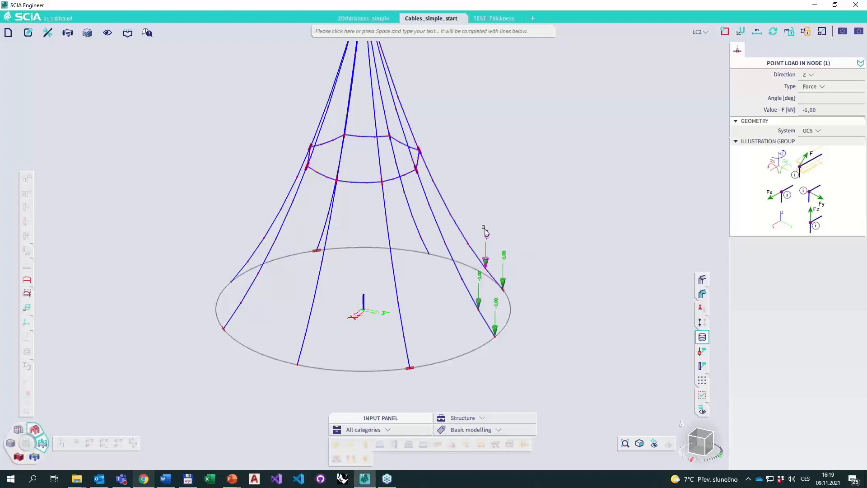
Delete the two point loads on the intermediate cable nodes just above the base ring.
click(486, 247)
click(479, 291)
key(Delete)
key(Return)
key(Escape)
middle_drag(436, 319, 483, 341)
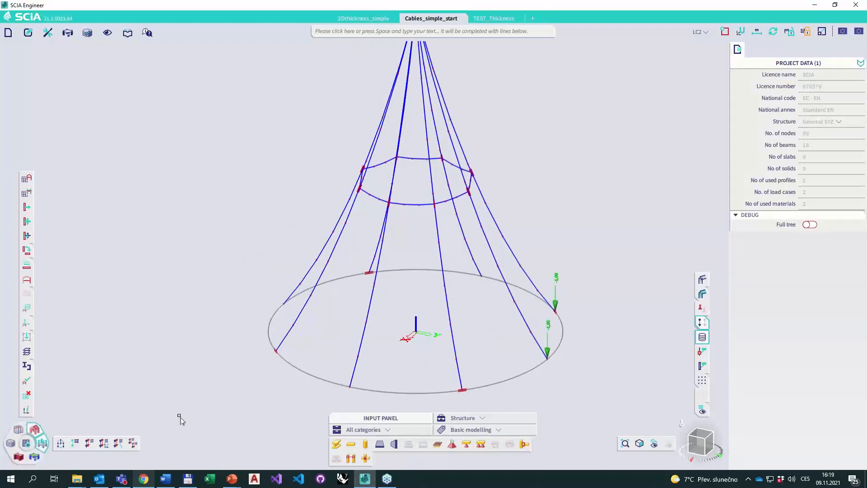
Add load case LC2 to the contents of nonlinear combination NC1 and close the combination manager.
click(100, 445)
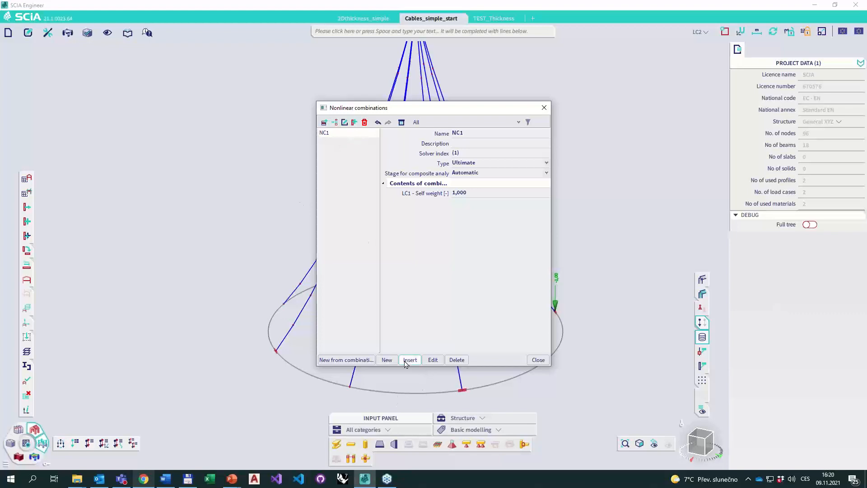
double_click(335, 133)
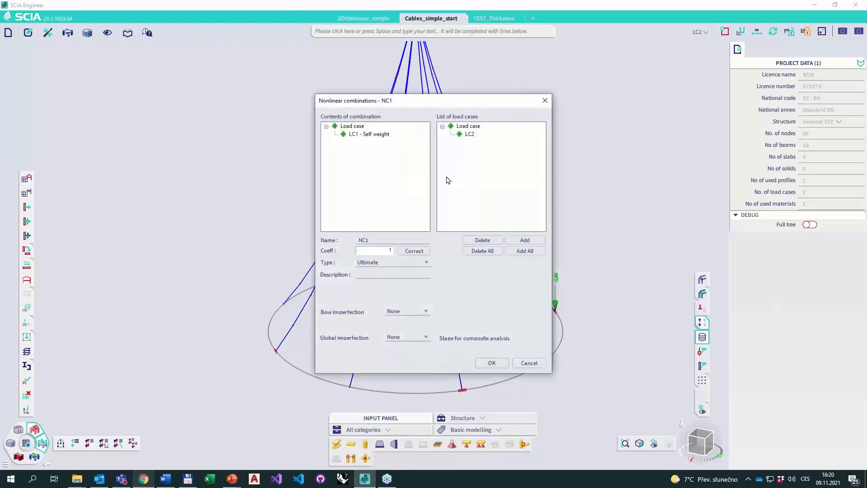
double_click(472, 135)
click(490, 364)
click(538, 360)
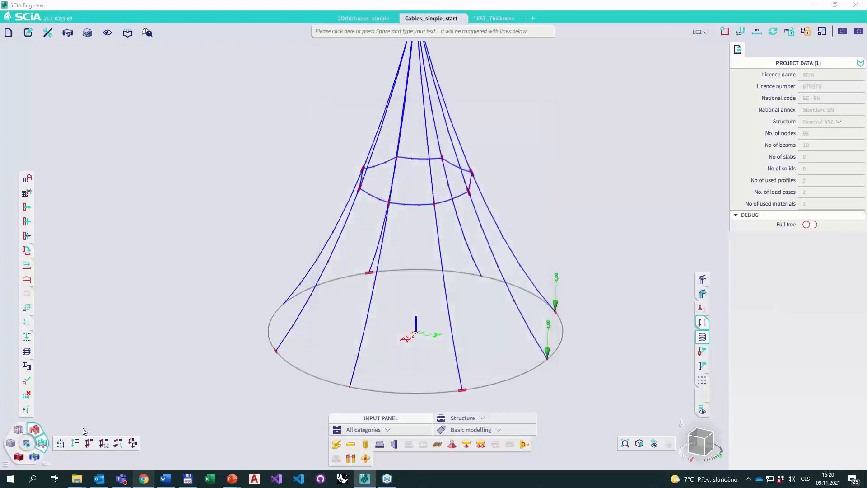
Run the linear and nonlinear analyses with 3rd order (large deformation) geometrical nonlinearity.
click(29, 444)
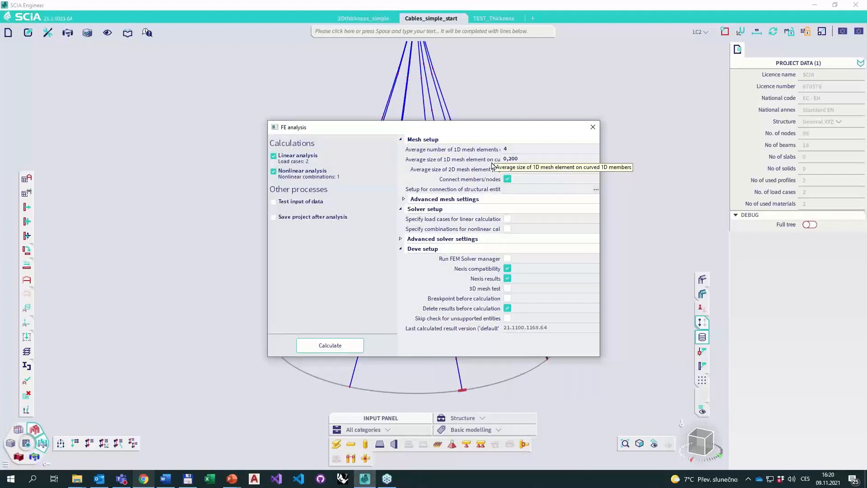
click(401, 240)
scroll(542, 307, down, 5)
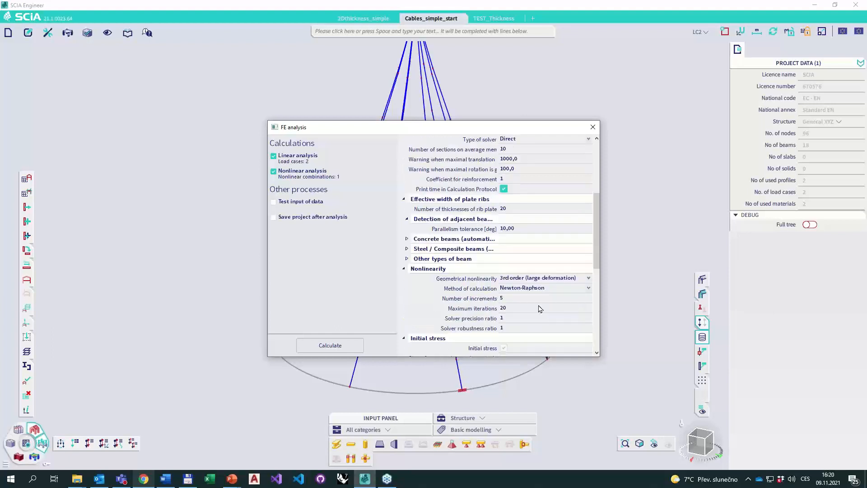
click(546, 277)
click(540, 281)
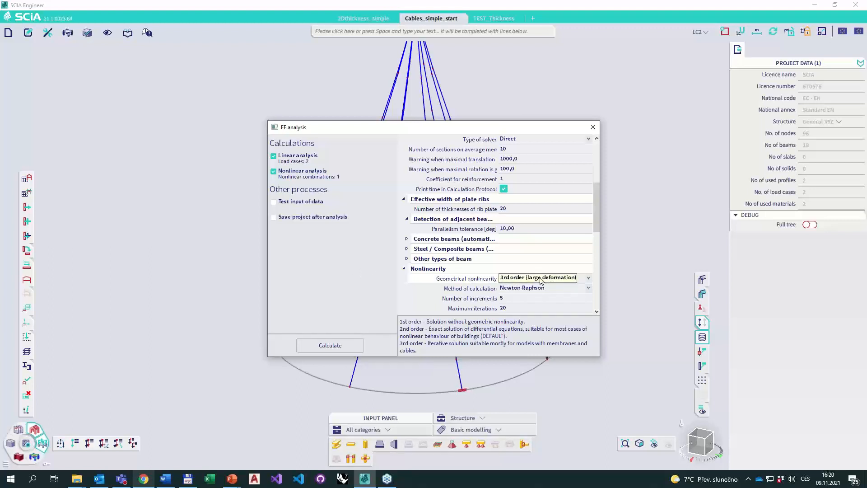
click(345, 346)
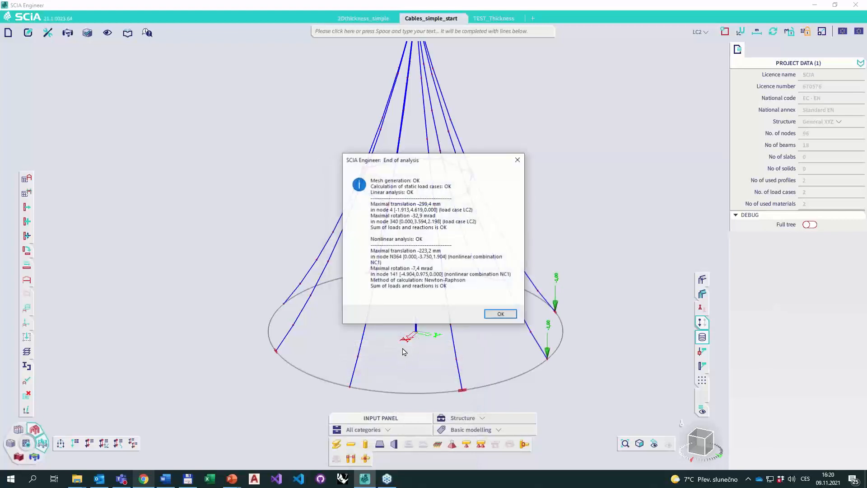
key(Return)
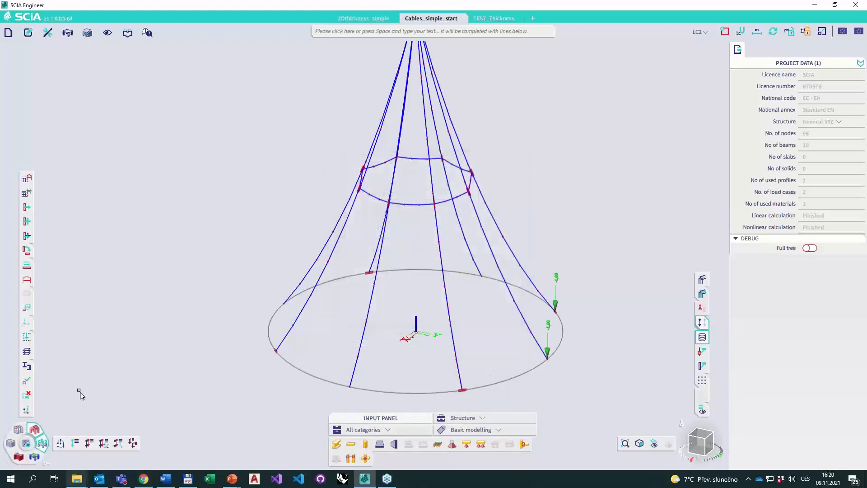
Display the 3D displacement results for nonlinear combination NC1.
click(36, 460)
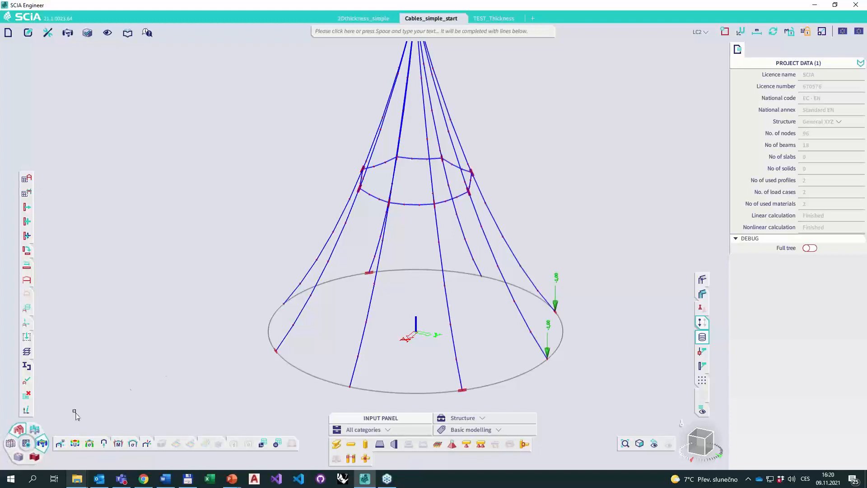
click(75, 441)
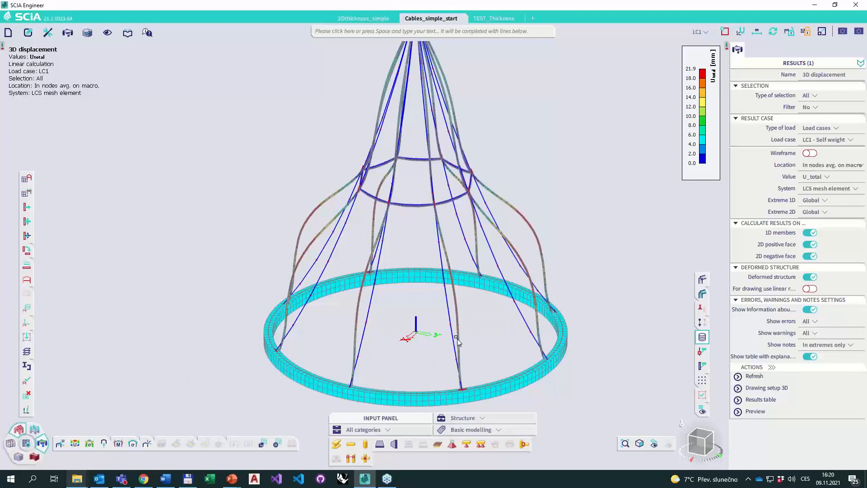
click(822, 140)
click(816, 128)
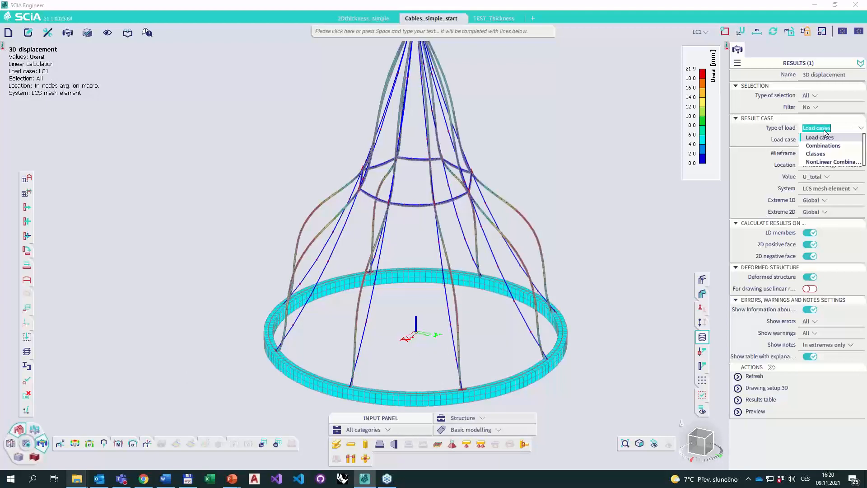
click(788, 158)
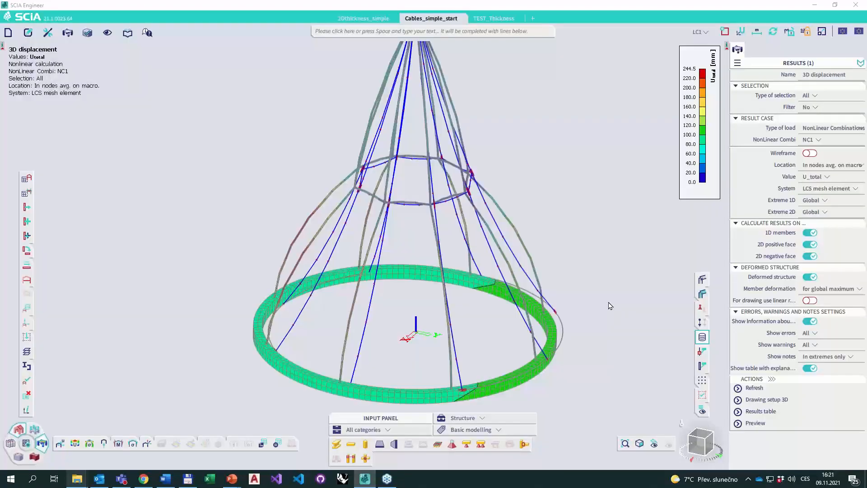
ctrl+right_drag(591, 310, 542, 318)
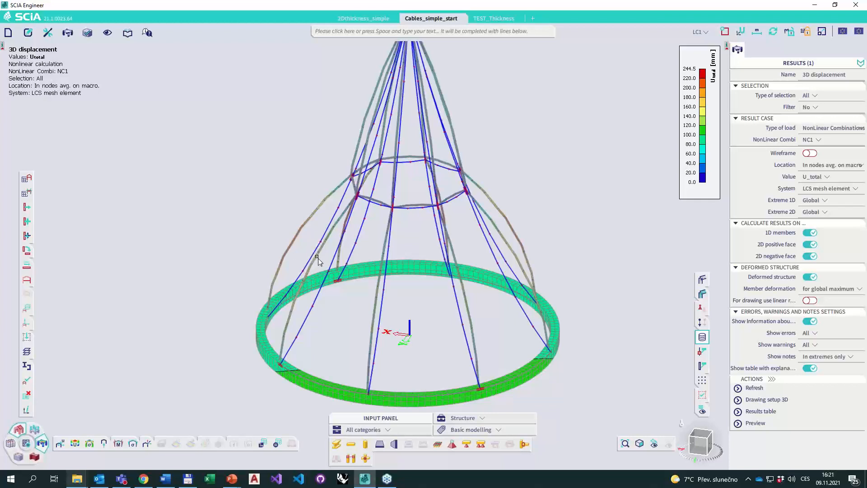
Set the result scale type to Real ratio with a deformation scale of 1:1 and inspect the deformed cables from several angles.
click(822, 32)
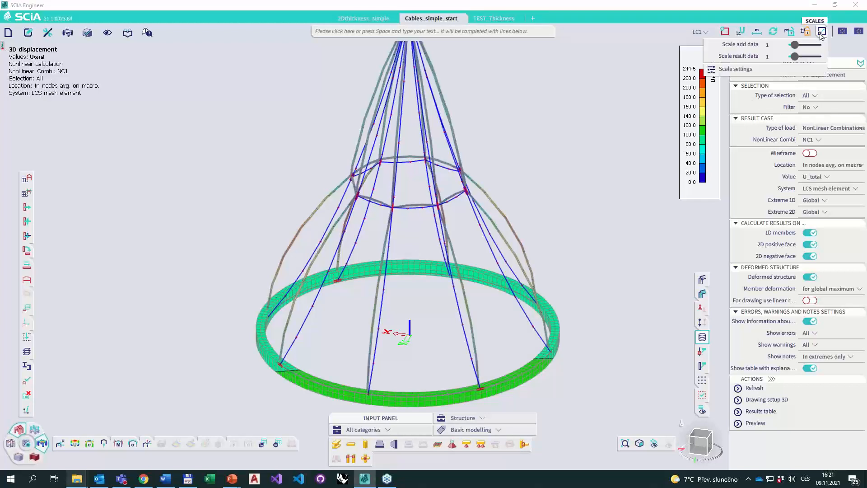
click(756, 70)
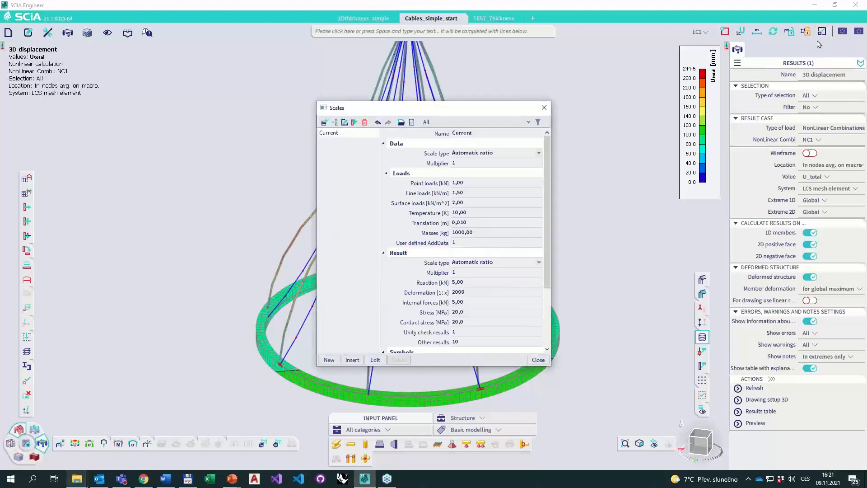
click(474, 263)
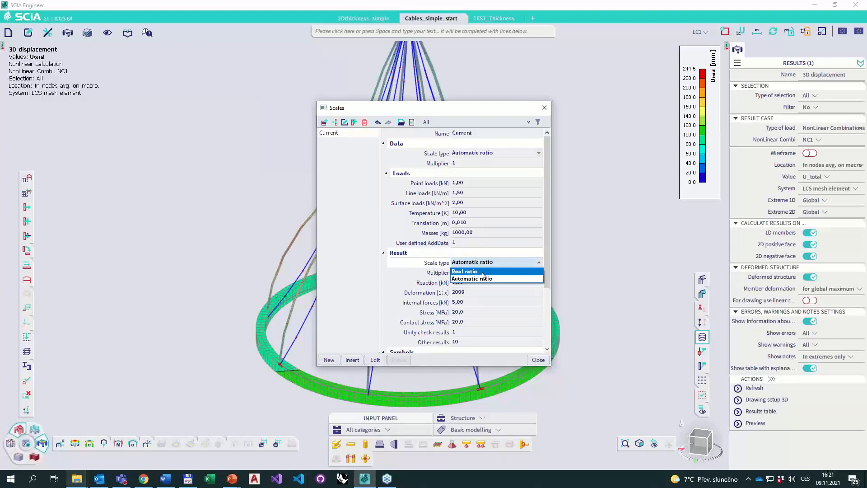
click(465, 271)
click(478, 290)
click(475, 291)
text(1)
key(Return)
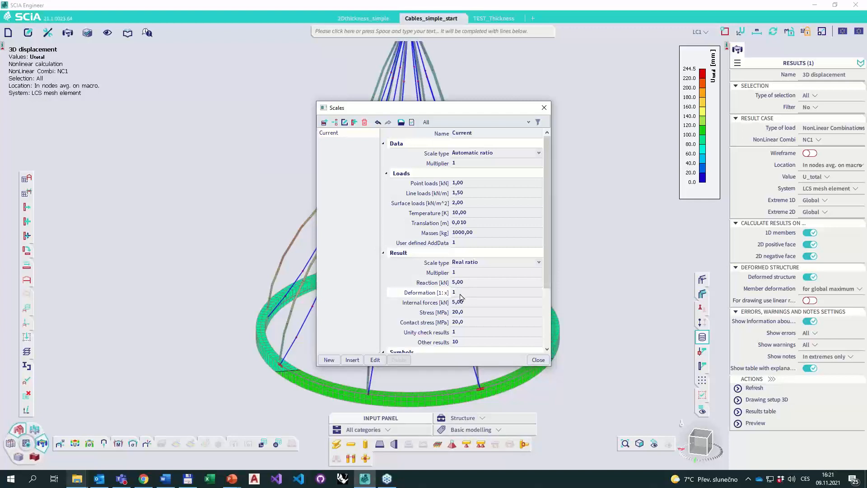
click(538, 360)
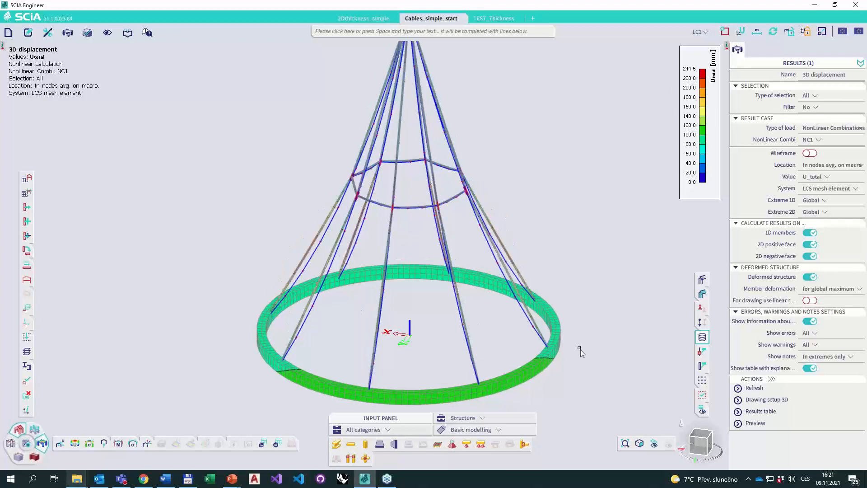
ctrl+right_drag(344, 317, 329, 232)
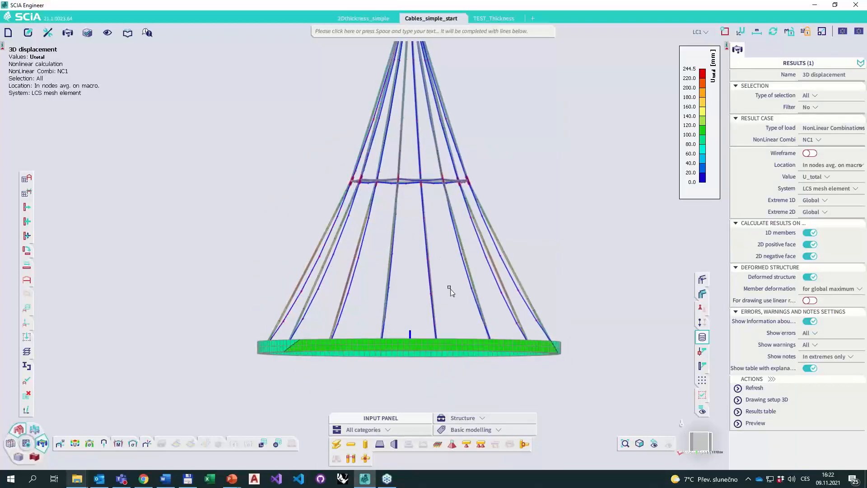
ctrl+right_drag(491, 298, 495, 310)
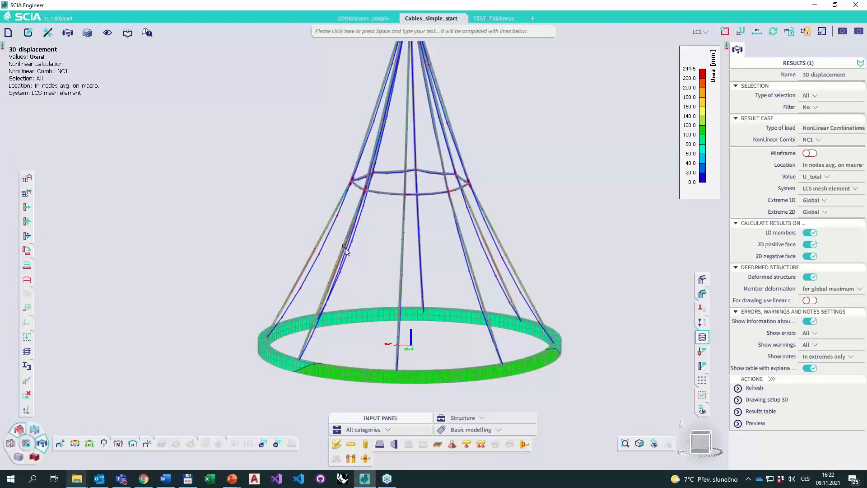
mouse_move(347, 261)
ctrl+right_down()
mouse_move(337, 256)
mouse_move(344, 259)
ctrl+right_up()
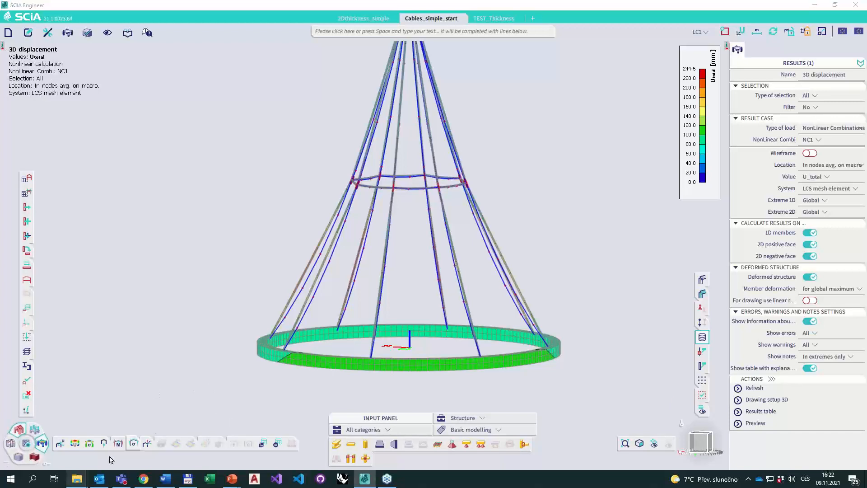
Open the Test_spire and cables_start project files from the Projects folder in SCIA Engineer.
mouse_move(77, 479)
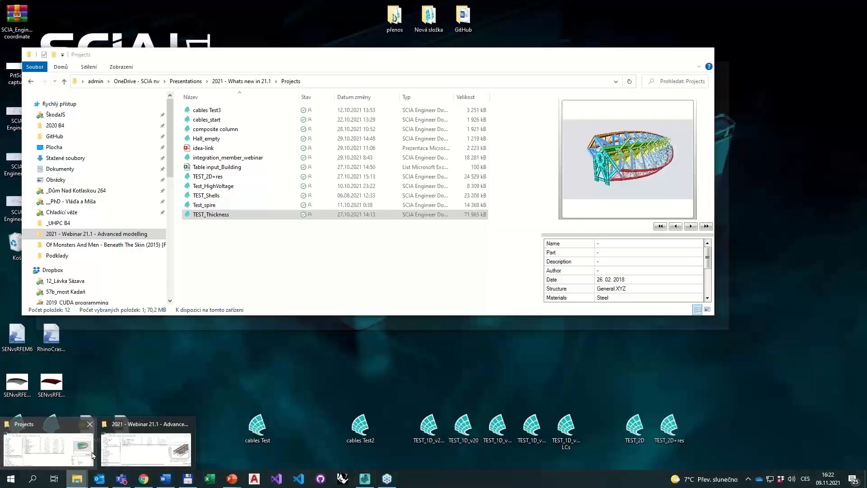
click(90, 454)
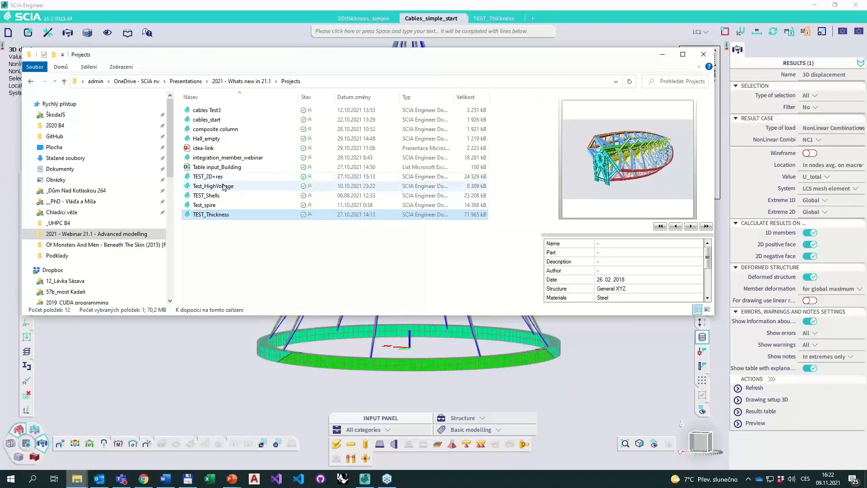
click(209, 206)
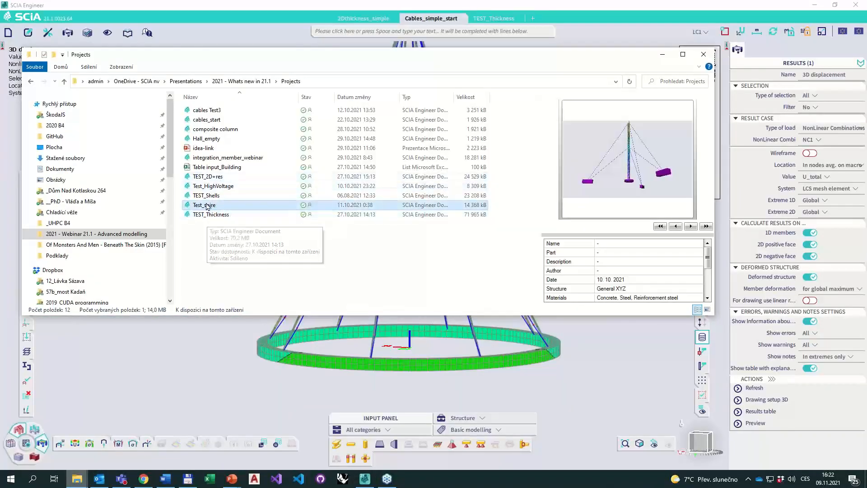
drag(207, 210, 202, 334)
mouse_move(77, 479)
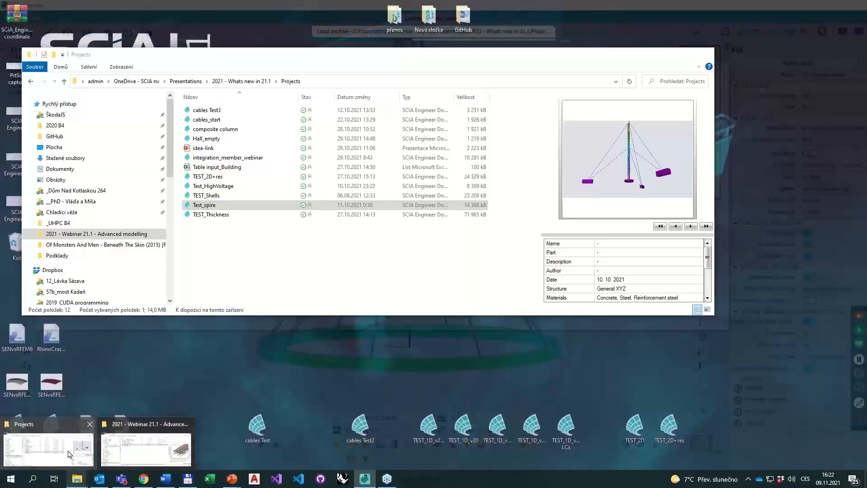
click(68, 454)
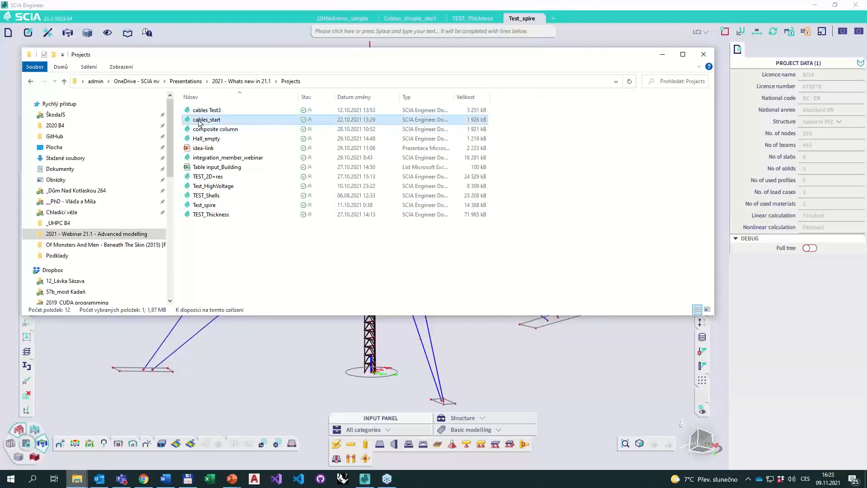
drag(201, 120, 266, 351)
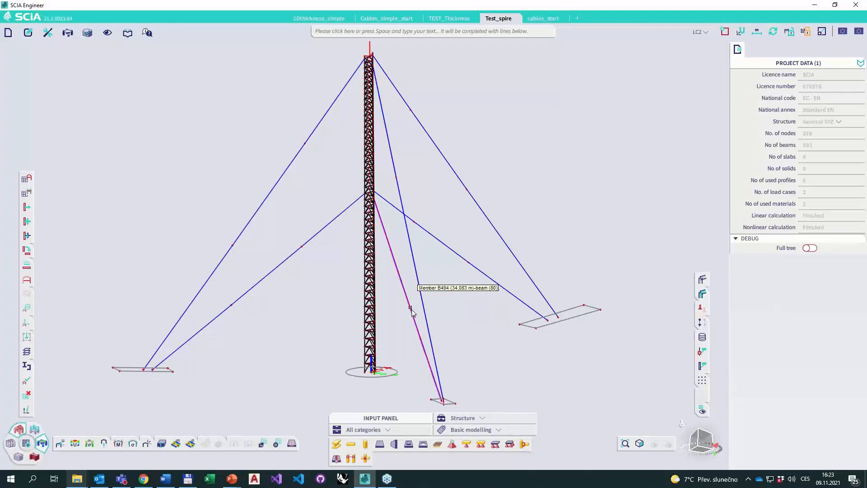
Select the two guy cables on one side of the lattice mast in Test_spire and show the model with rendered surfaces.
ctrl+right_drag(395, 324, 394, 349)
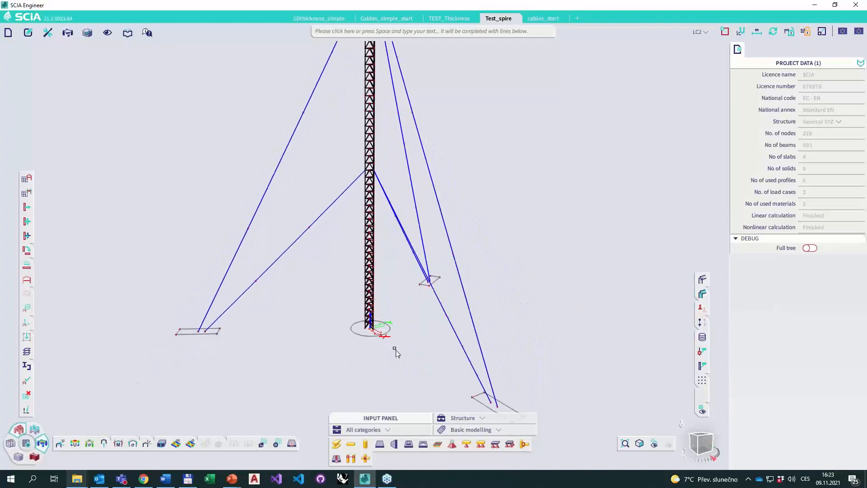
click(336, 444)
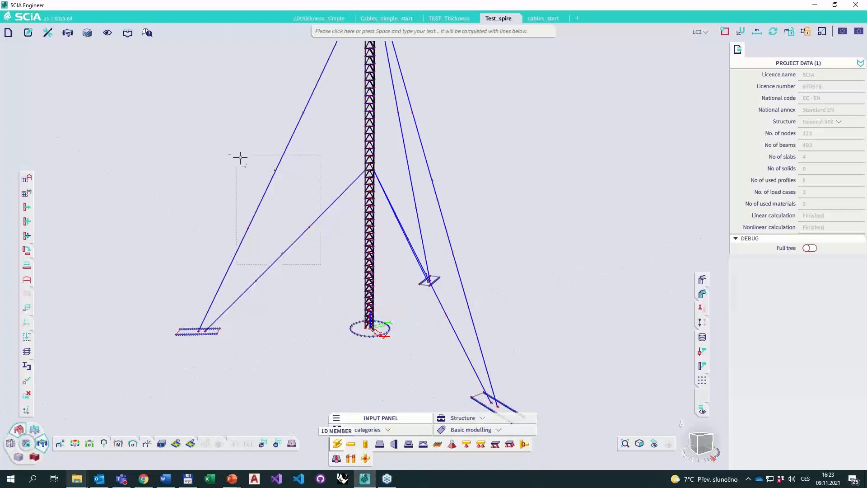
middle_drag(473, 239, 473, 244)
click(702, 291)
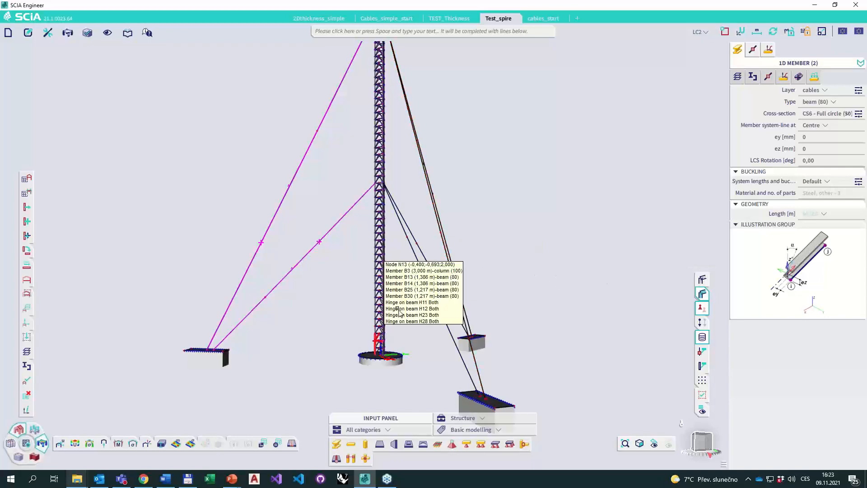
Select all six guy cables around the lattice mast.
middle_drag(412, 287, 416, 329)
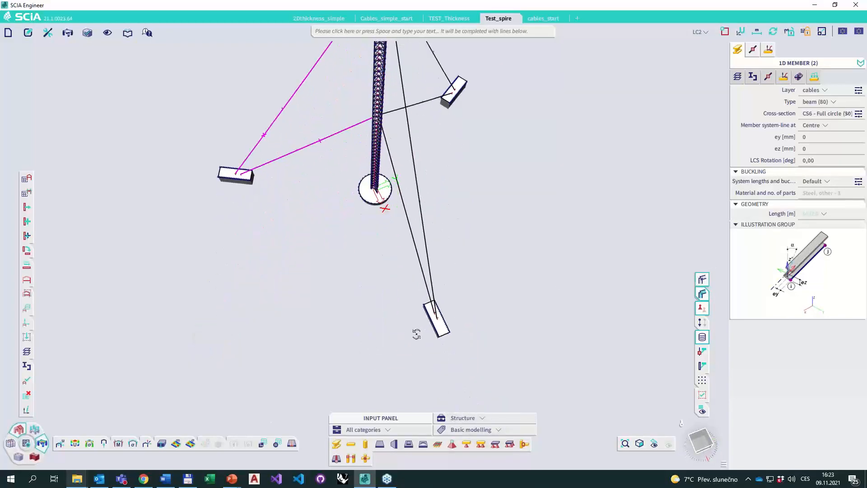
middle_drag(388, 257, 402, 248)
drag(490, 268, 391, 213)
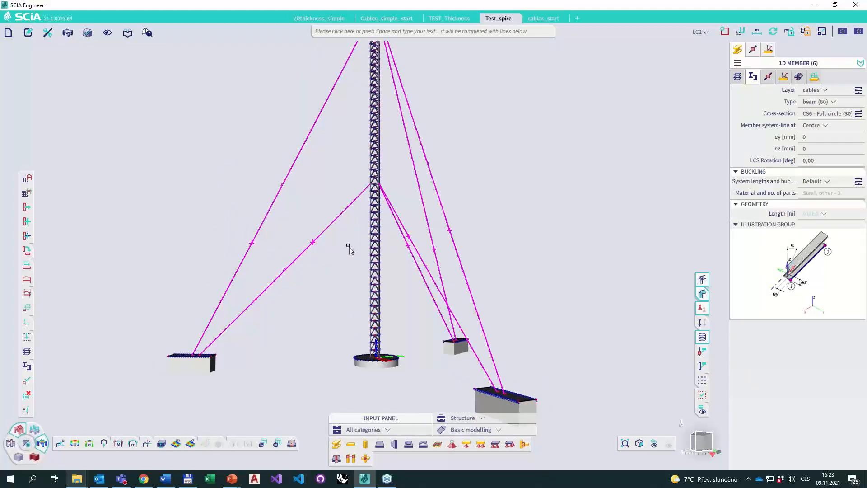
key(Escape)
drag(350, 234, 275, 173)
drag(488, 264, 410, 222)
scroll(277, 274, up, 3)
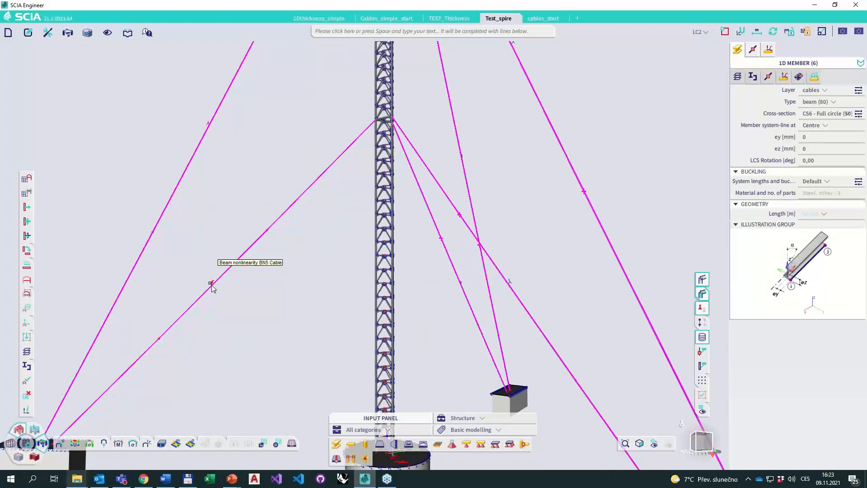
scroll(212, 293, down, 3)
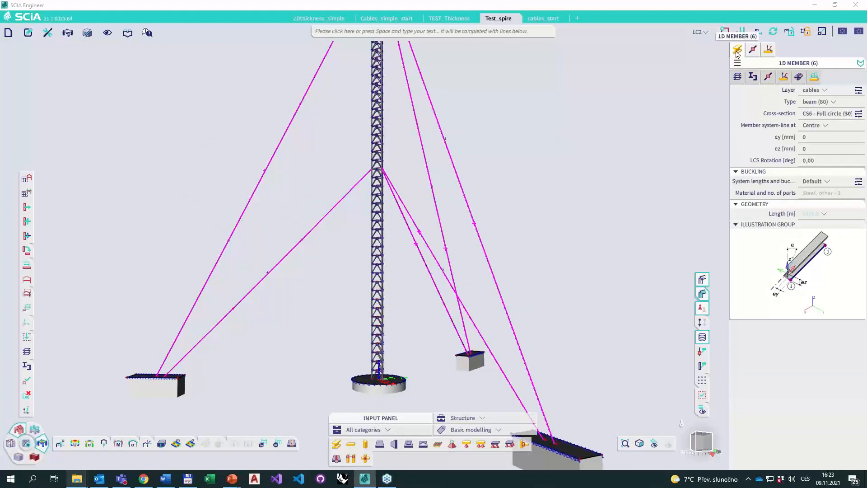
In the beam nonlinearity of the six guy cables, set the normal force to 25 kN and Pn to 1 kN/m.
click(785, 78)
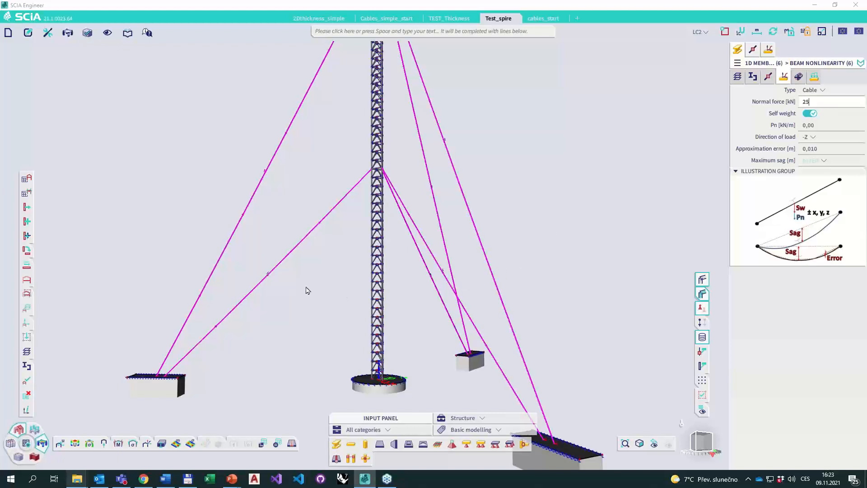
key(Return)
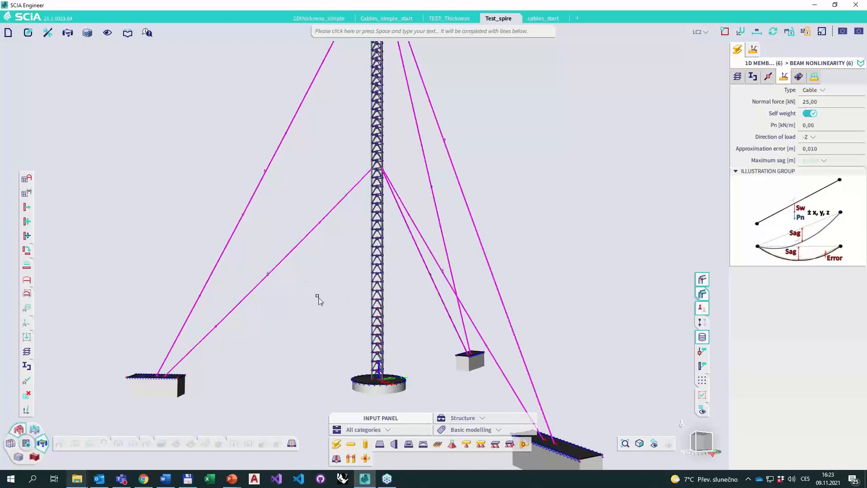
ctrl+right_drag(289, 299, 475, 253)
click(825, 126)
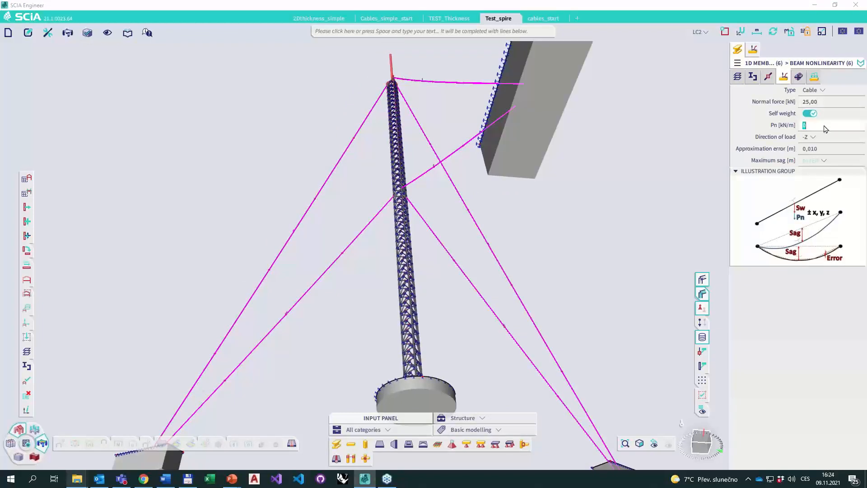
key(Return)
ctrl+right_drag(518, 200, 548, 236)
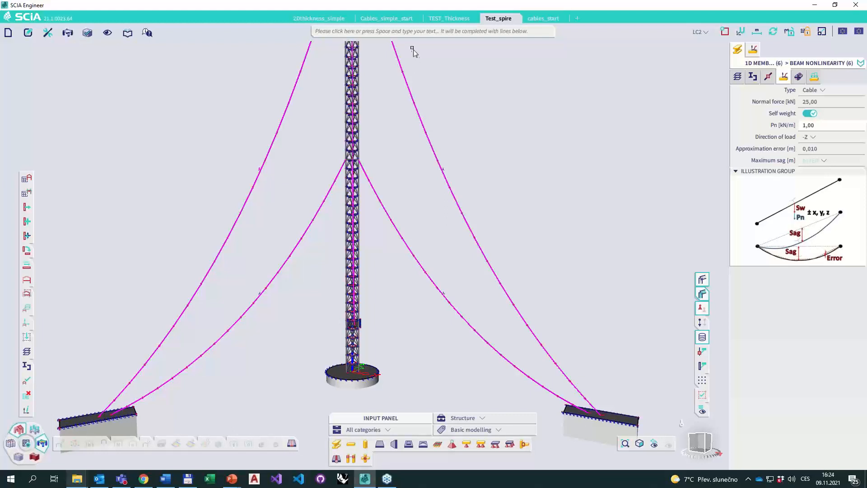
Switch to the Cables_simple_start project and display the 1D internal forces for the cable cone.
click(395, 19)
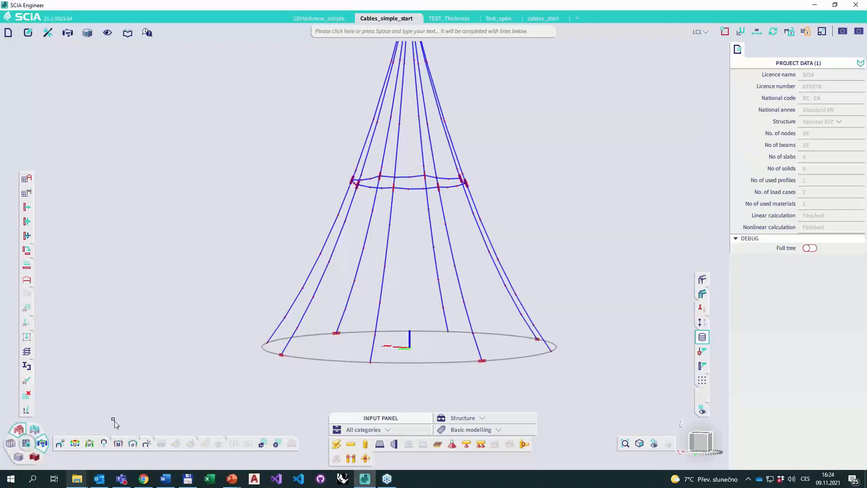
click(118, 444)
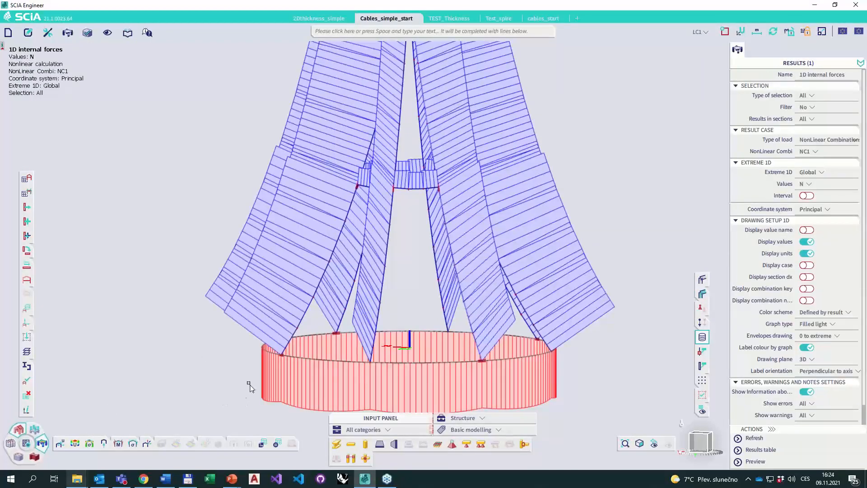
scroll(232, 381, down, 4)
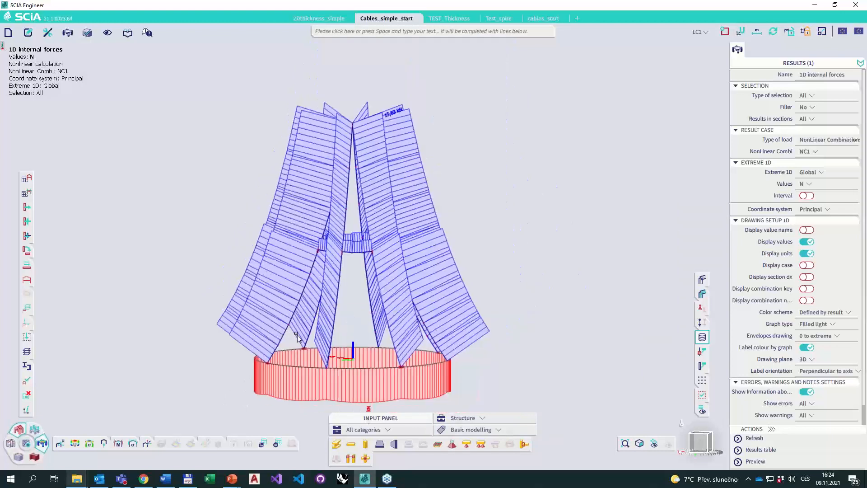
Set the result scale type to Automatic ratio and the deformation scale to 1:2000.
click(822, 32)
click(731, 69)
click(480, 263)
click(475, 275)
click(481, 291)
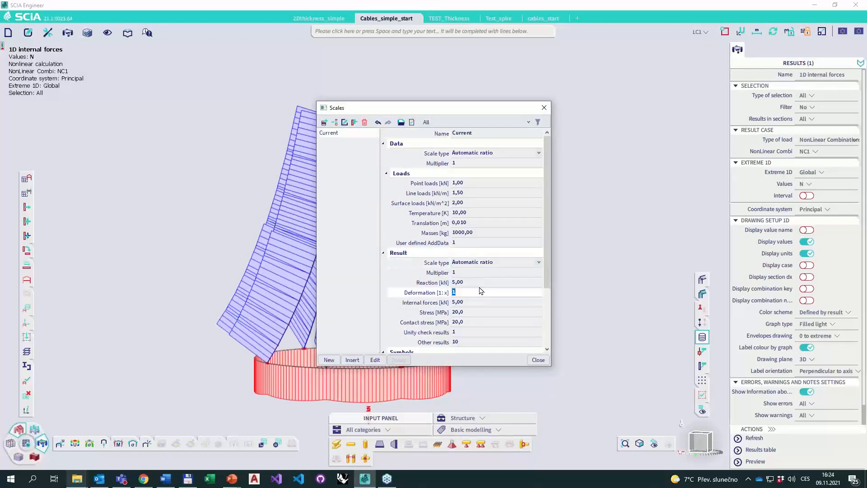
text(2000)
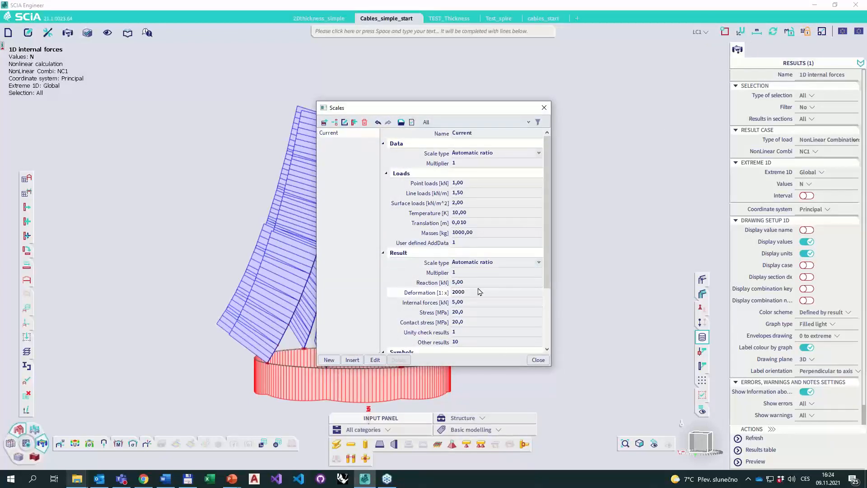
click(538, 360)
Display the bending moment M_y for the cable cone instead of the normal force.
mouse_move(489, 289)
ctrl+right_down()
mouse_move(474, 302)
mouse_move(470, 294)
mouse_move(501, 300)
mouse_move(492, 304)
ctrl+right_up()
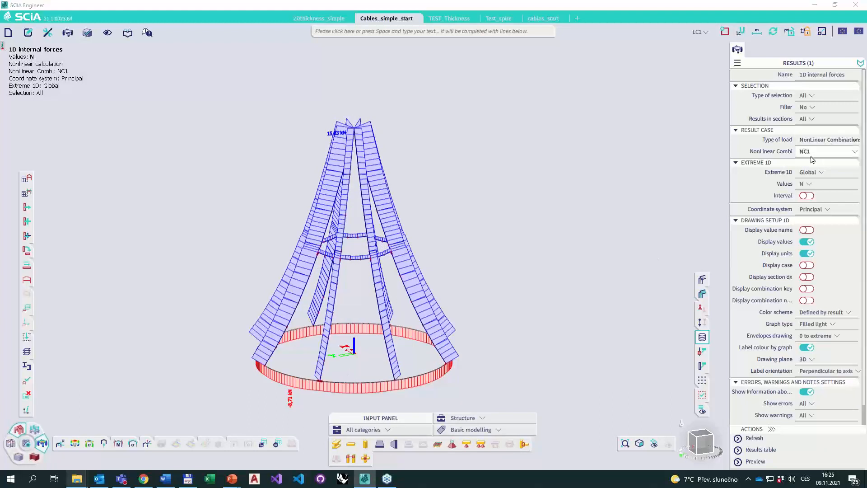
click(815, 185)
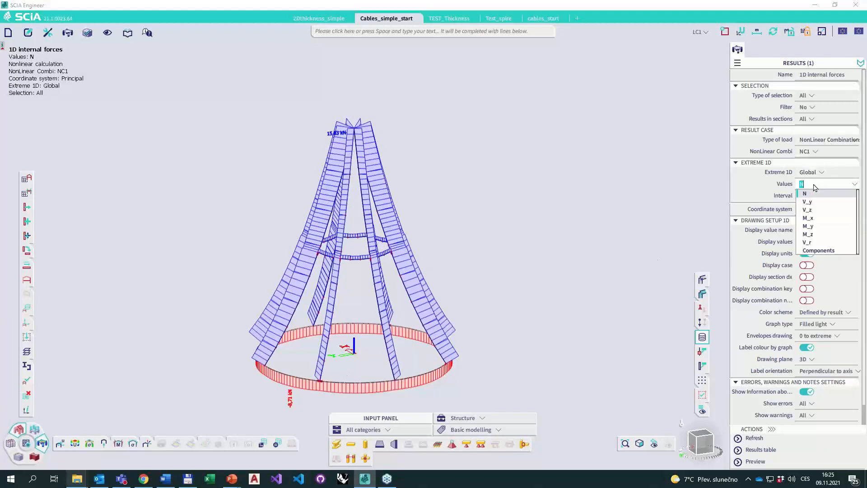
click(817, 227)
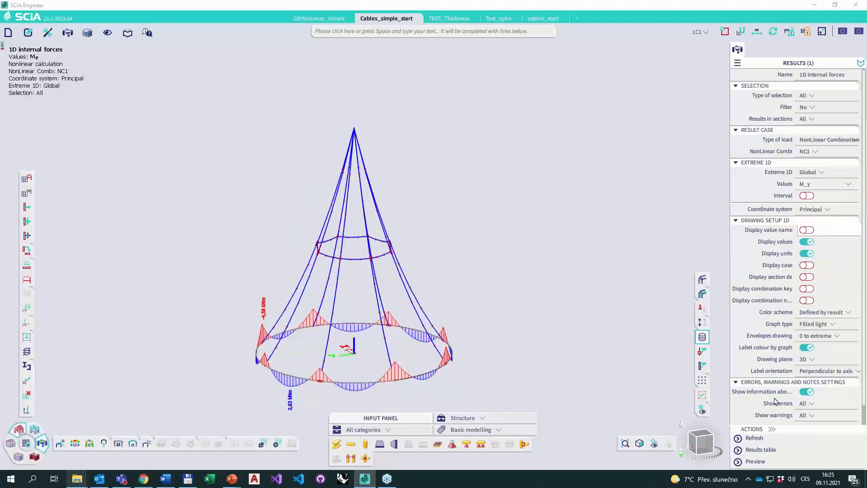
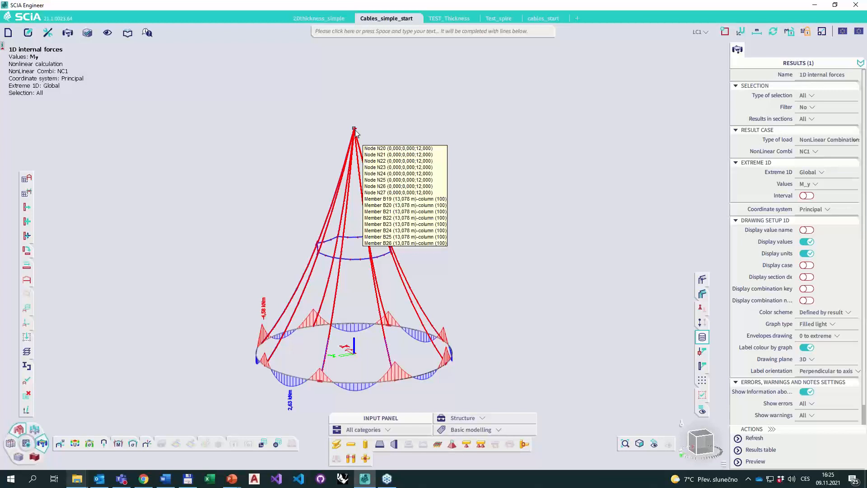
Compare the M_y diagrams by displaying load case LC1 - Self weight and switching back to the nonlinear combination.
click(847, 140)
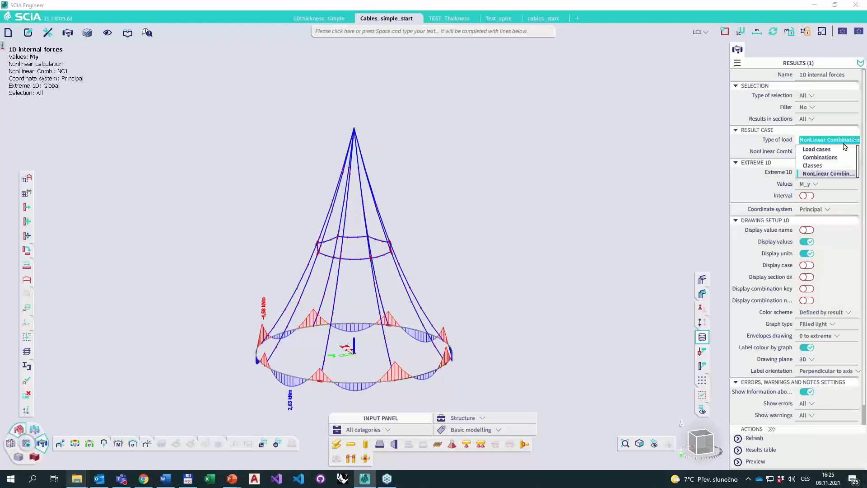
click(819, 148)
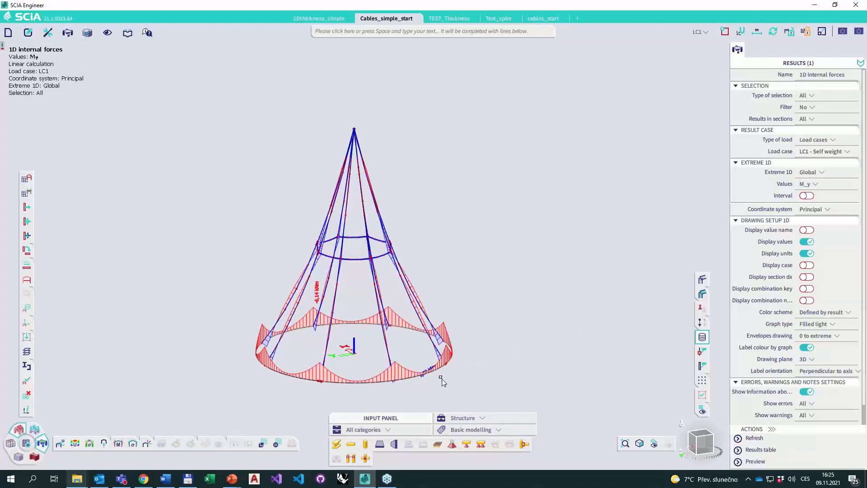
ctrl+right_drag(419, 378, 391, 379)
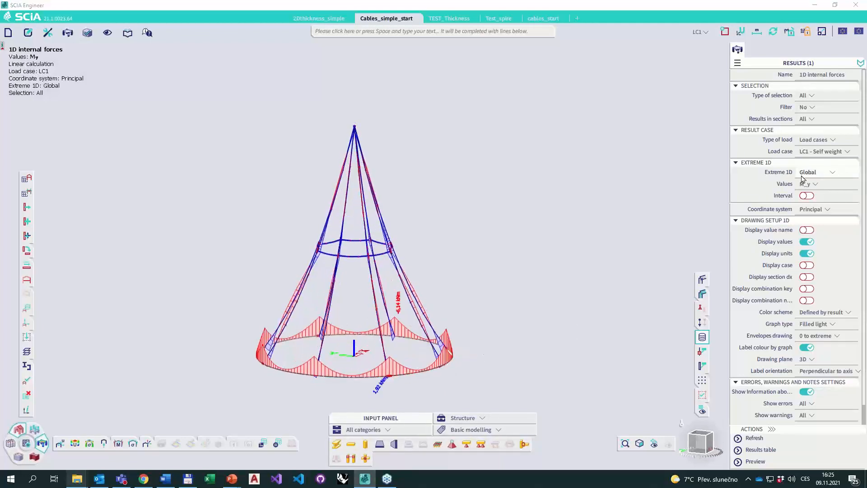
click(817, 143)
click(813, 174)
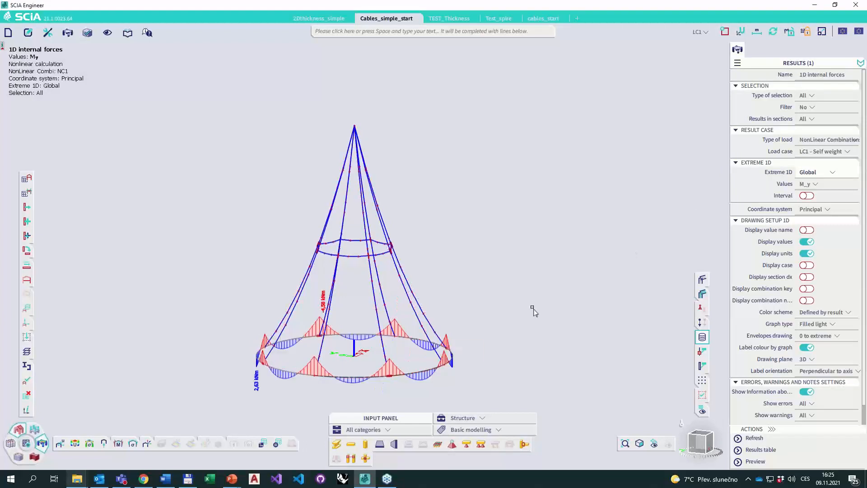
ctrl+right_drag(482, 319, 491, 328)
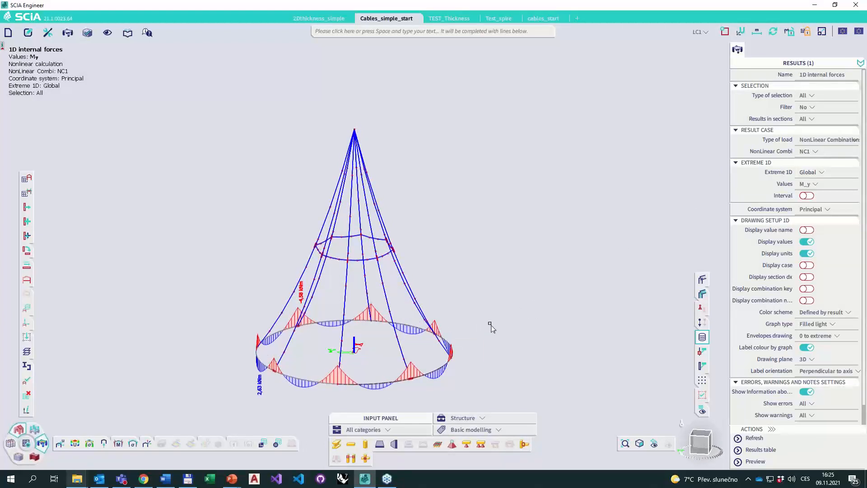
Switch to the cables_start project and draw a 1D member with cross-section CS3 - Full circle between the tops of the two towers.
click(541, 21)
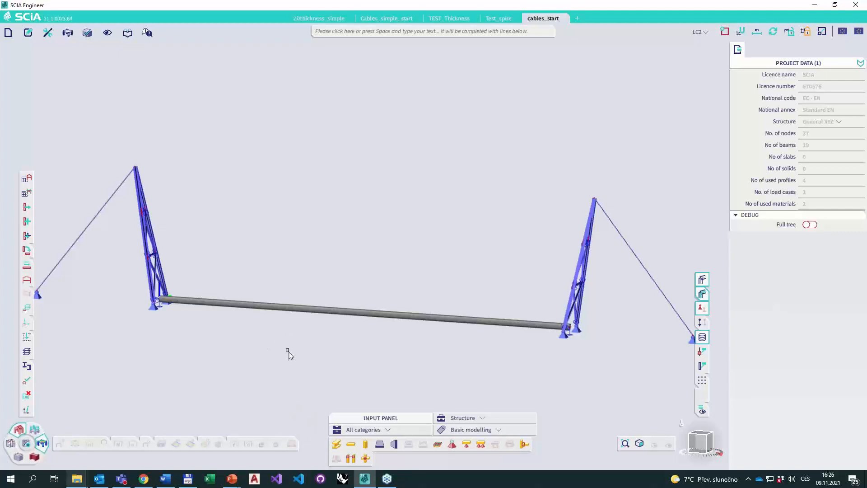
right_drag(290, 325, 277, 329)
right_click(316, 319)
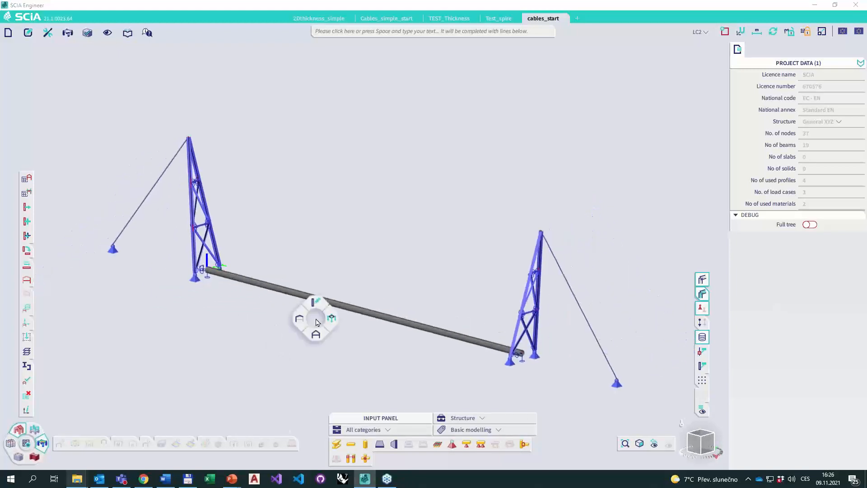
mouse_move(316, 335)
click(301, 352)
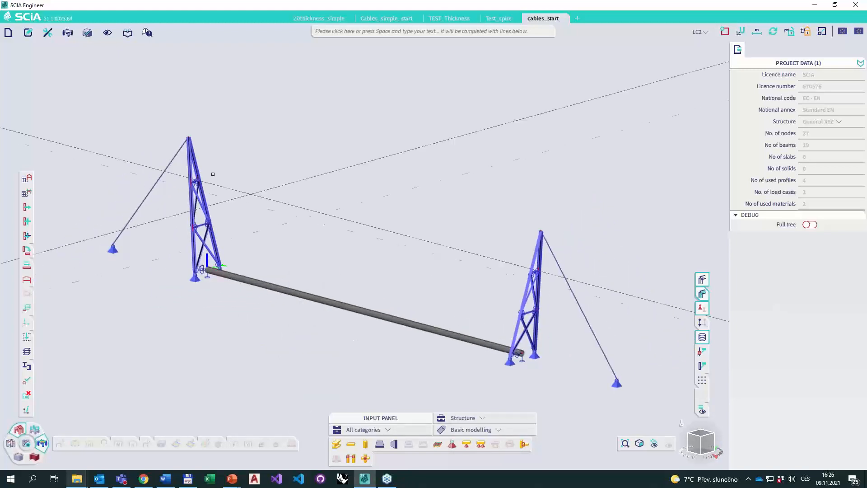
click(188, 137)
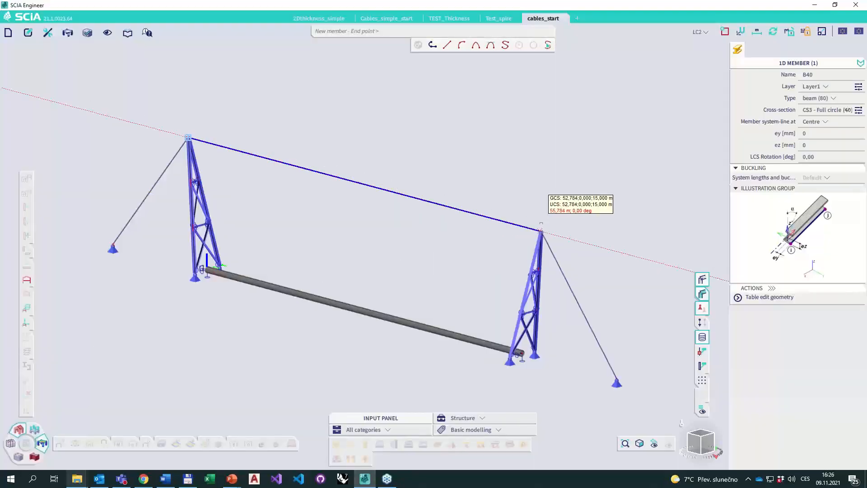
click(541, 230)
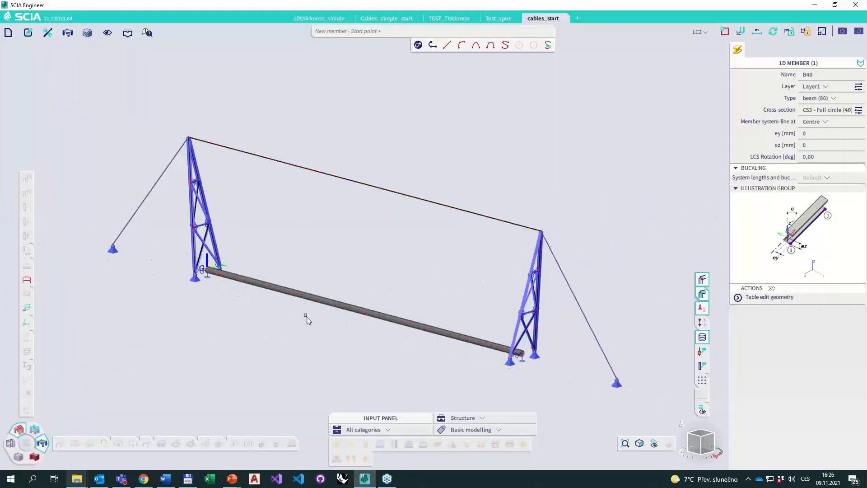
key(Escape)
mouse_move(304, 352)
middle_down()
mouse_move(313, 344)
mouse_move(303, 341)
middle_up()
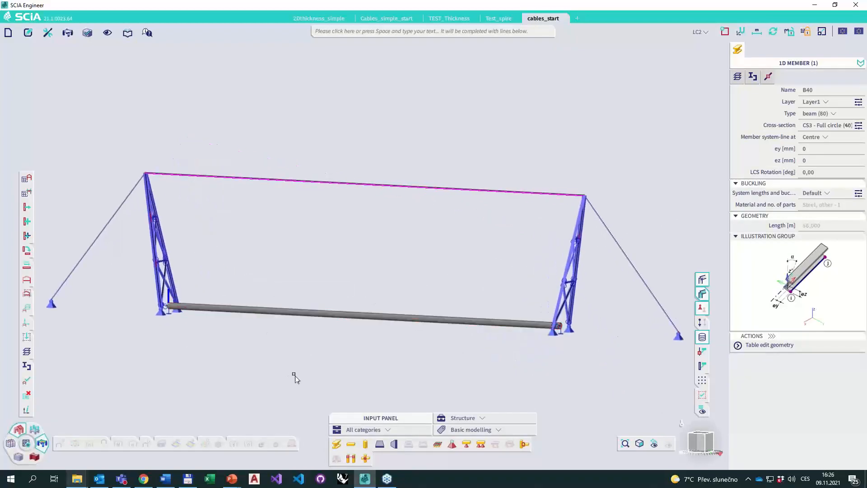
Sketch a temporary screen annotation of a sagging main cable with three hangers, clear it and deselect the member.
key(ctrl+2)
mouse_move(144, 175)
mouse_down()
mouse_move(210, 212)
mouse_move(448, 233)
mouse_move(563, 197)
mouse_up()
drag(179, 232, 187, 294)
drag(213, 218, 217, 304)
drag(243, 228, 244, 298)
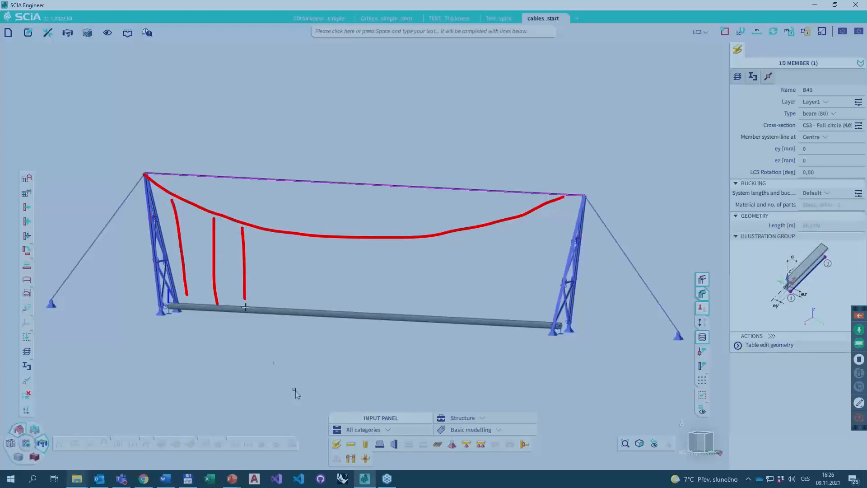
key(Escape)
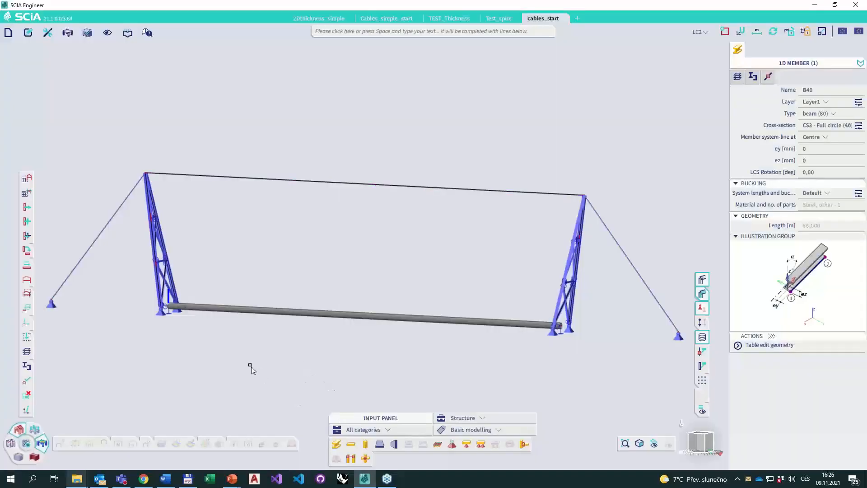
key(Escape)
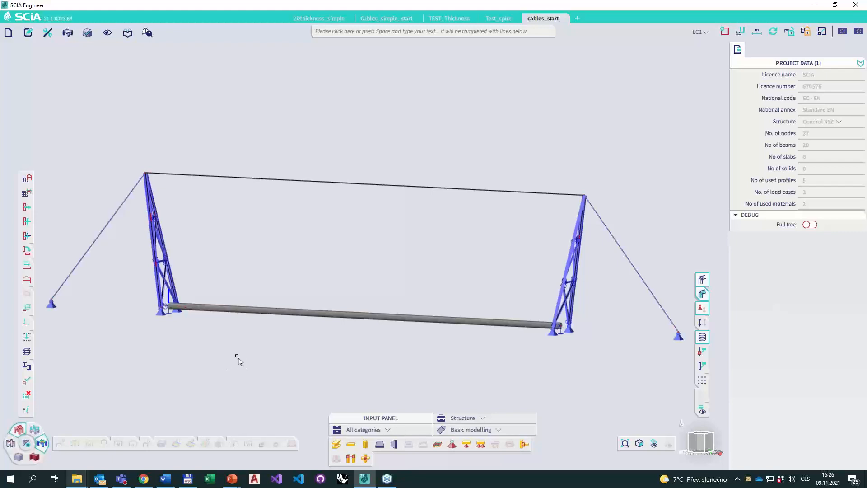
Insert a 15 m column with cross-section CS3 - Full circle at the deck's end node near the coordinate origin.
right_click(251, 349)
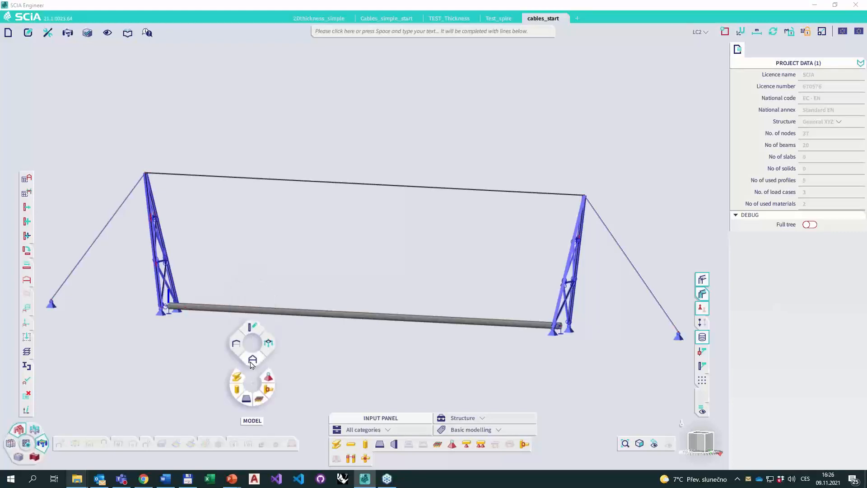
click(237, 391)
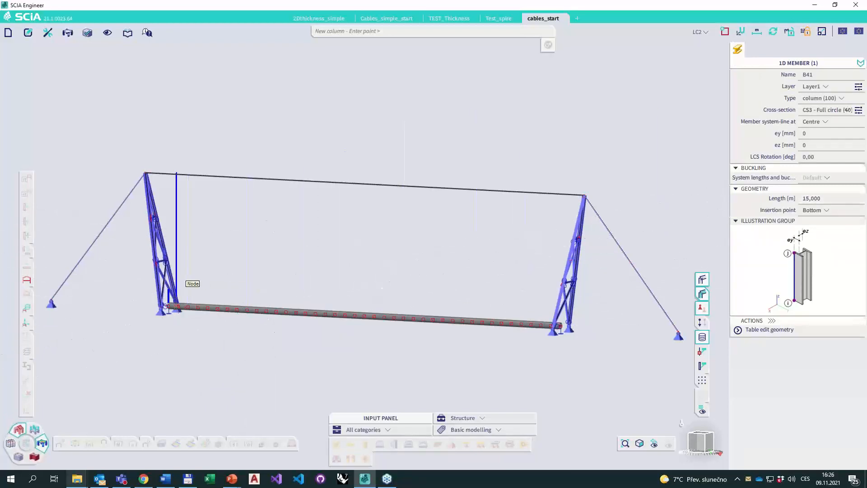
click(168, 305)
key(Escape)
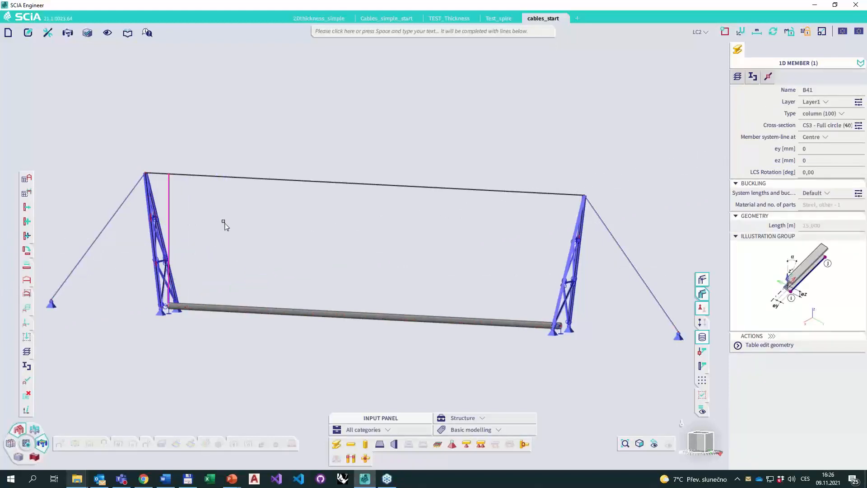
Multicopy the 15 m column as 20 copies along the deck, from its start point to the second node on the deck axis.
right_click(226, 226)
click(227, 168)
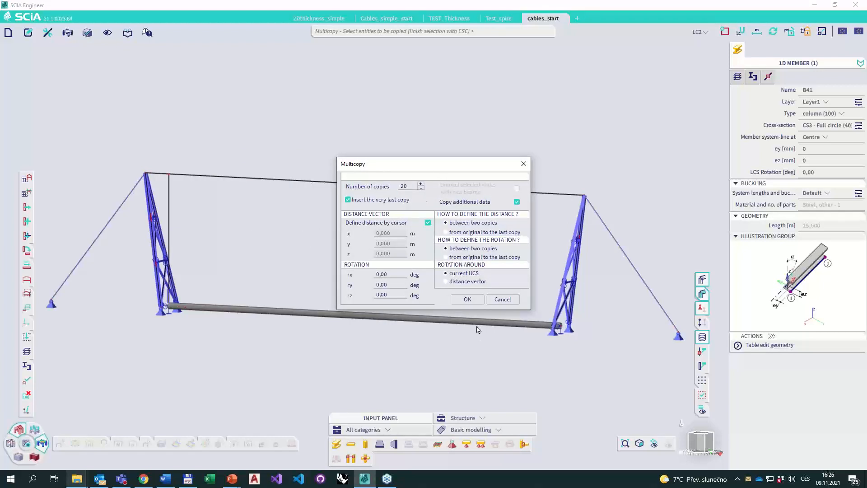
click(468, 299)
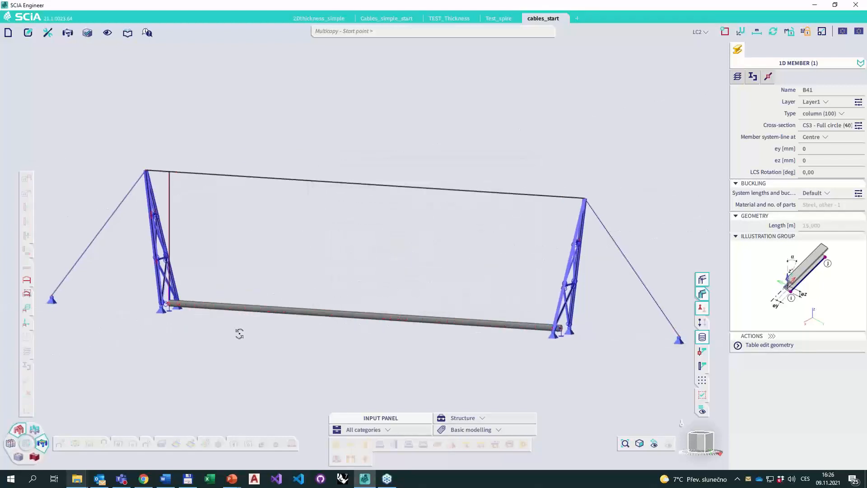
right_drag(240, 333, 183, 259)
scroll(173, 238, up, 5)
click(171, 224)
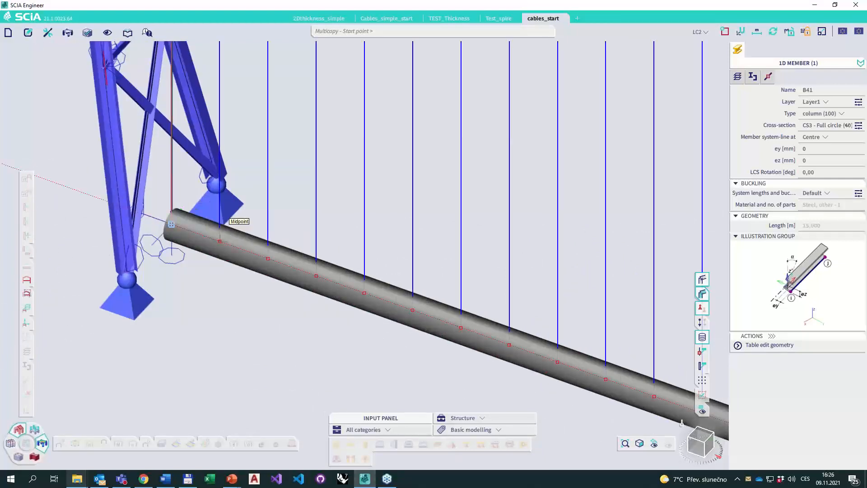
click(268, 259)
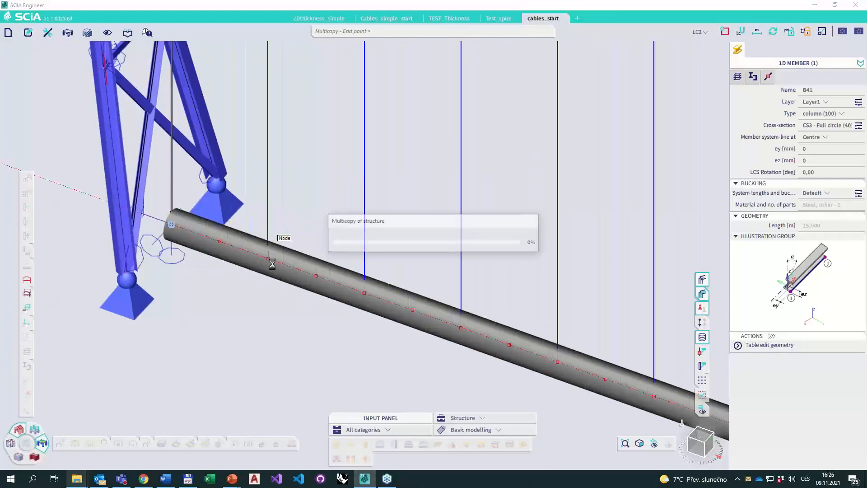
scroll(501, 350, down, 10)
scroll(508, 348, up, 8)
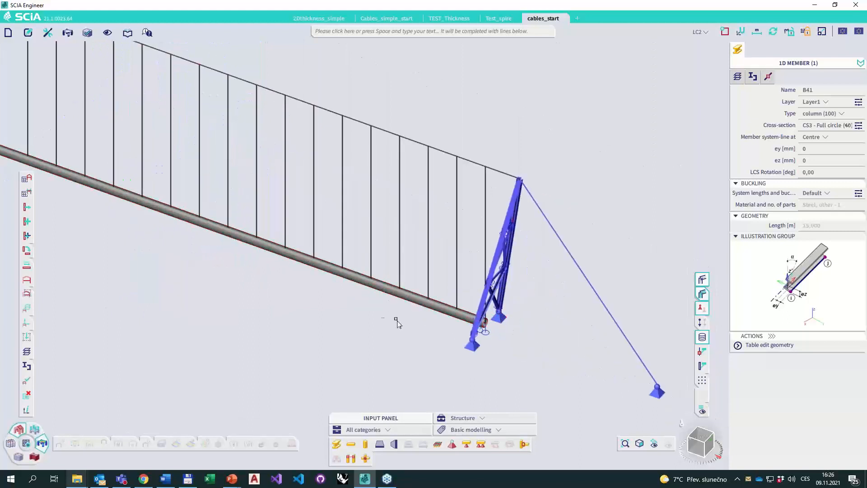
key(Escape)
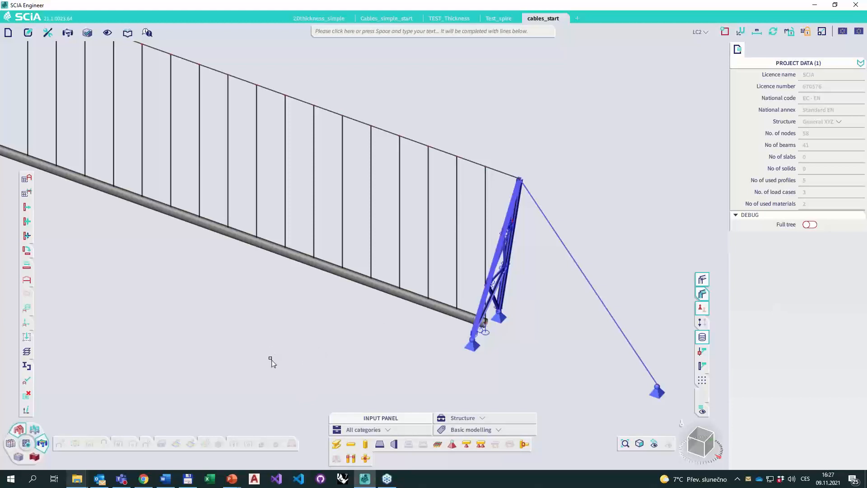
Connect members and nodes across the whole structure with the default connection setup to link the hangers to the main cable.
ctrl+right_drag(270, 358, 277, 335)
scroll(255, 308, down, 4)
middle_drag(247, 248, 333, 294)
scroll(275, 283, up, 2)
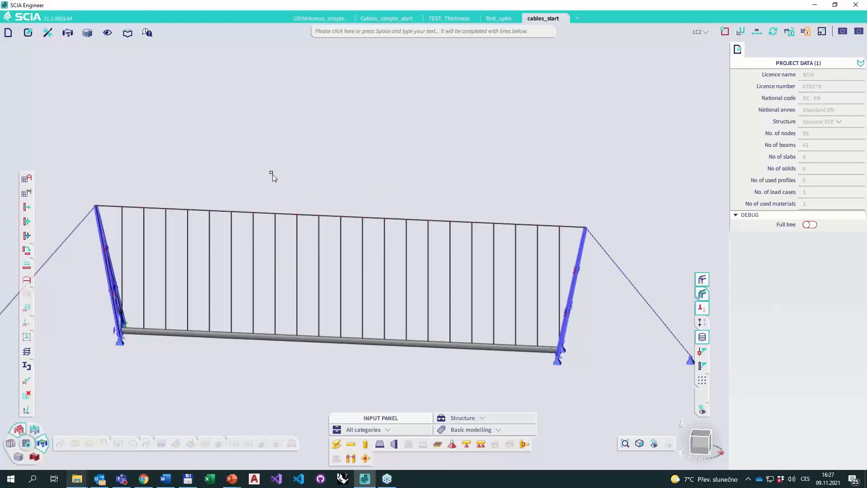
click(532, 35)
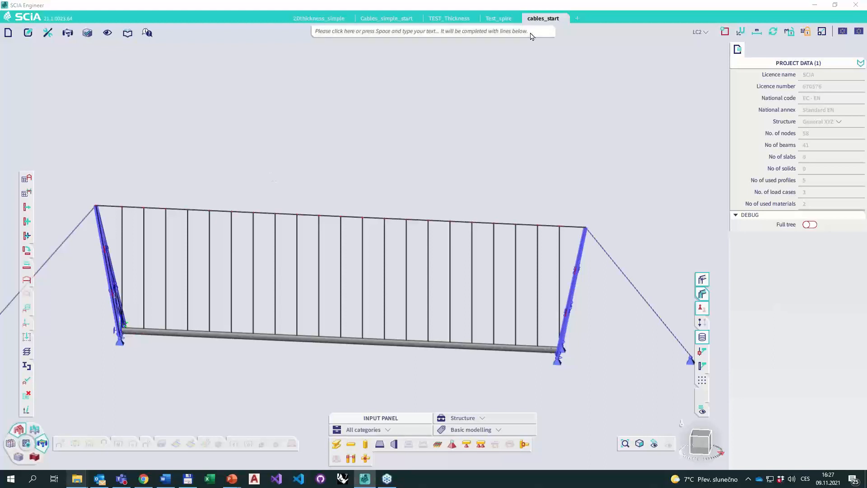
text(Connect members/nodes)
key(Return)
click(408, 272)
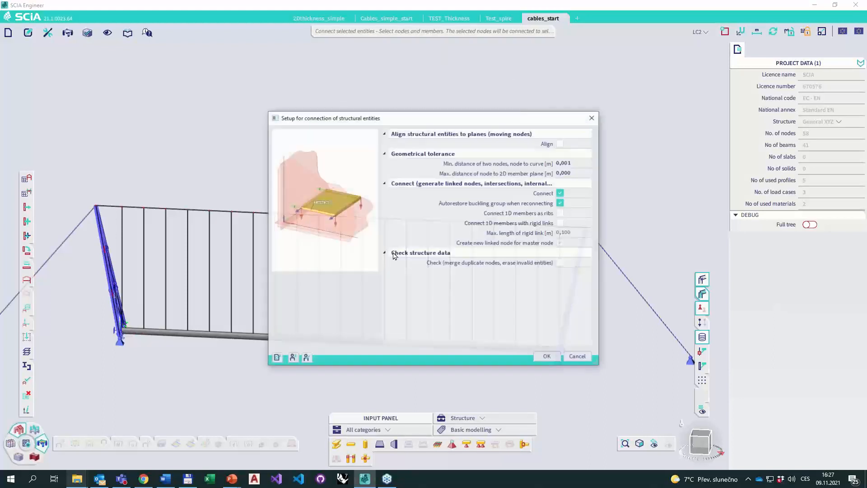
click(547, 355)
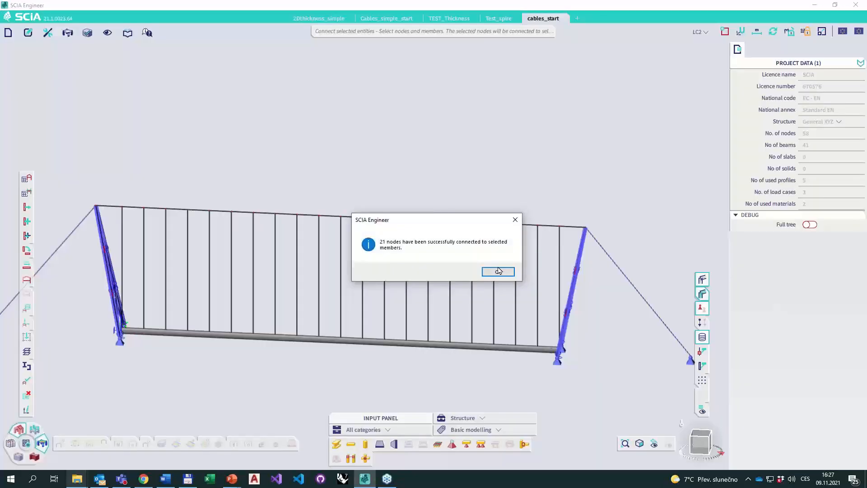
click(498, 271)
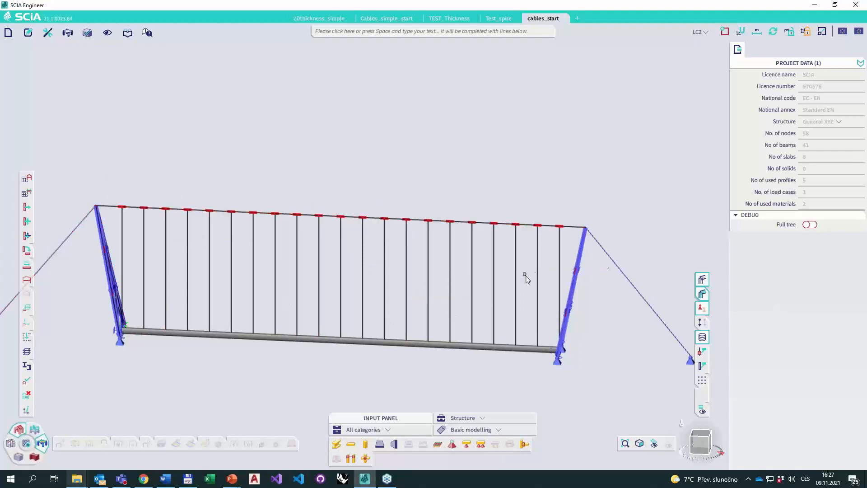
Assign a Cable nonlinearity to the main cable with normal force 300 kN, self weight and Pn 8 kN/m, and show its shape.
click(391, 33)
text(non)
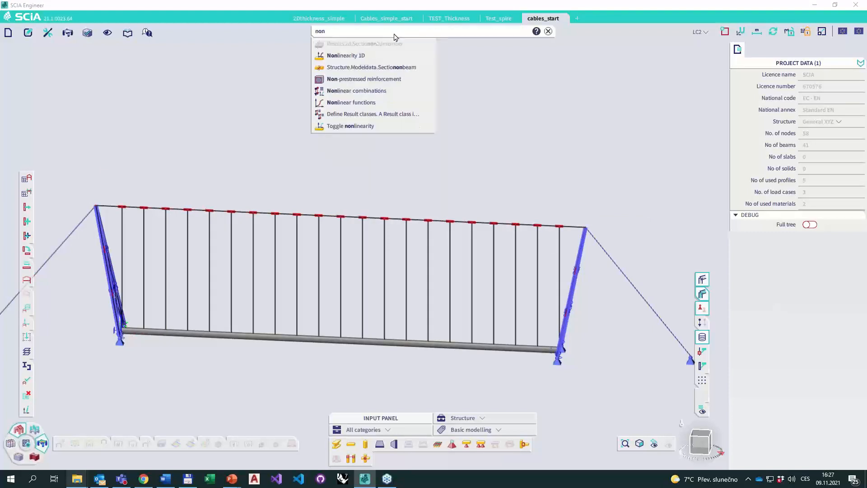
click(361, 55)
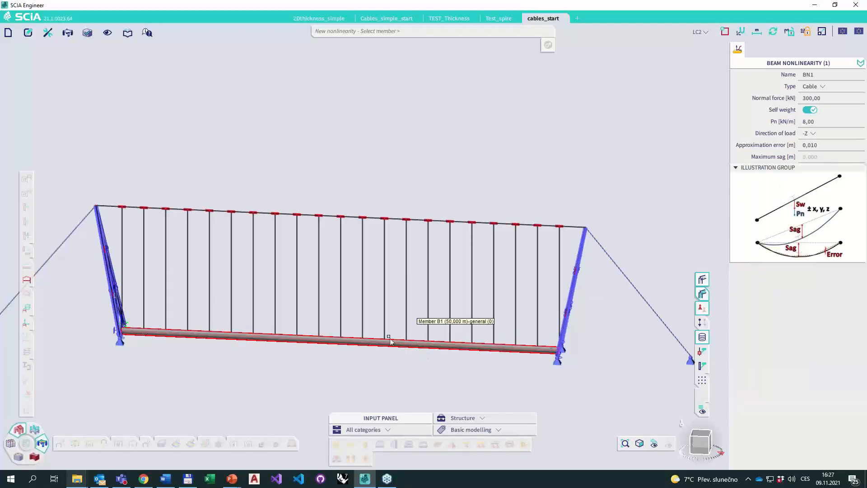
click(702, 324)
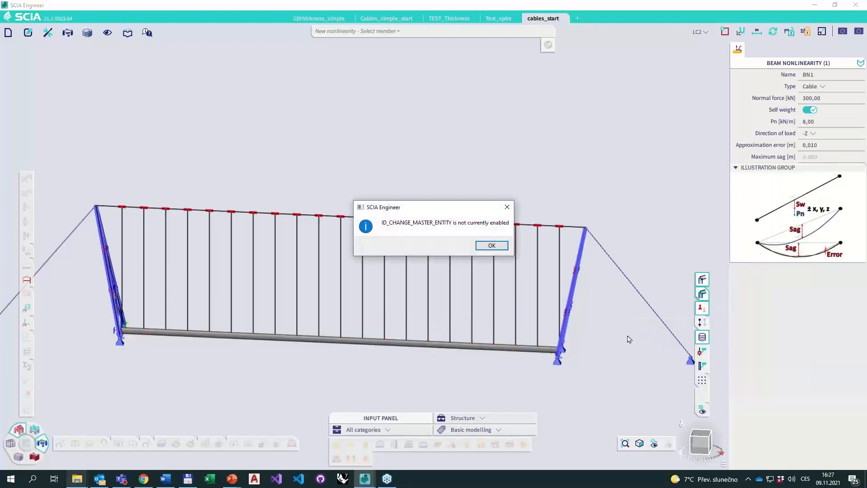
click(492, 246)
click(380, 216)
key(Escape)
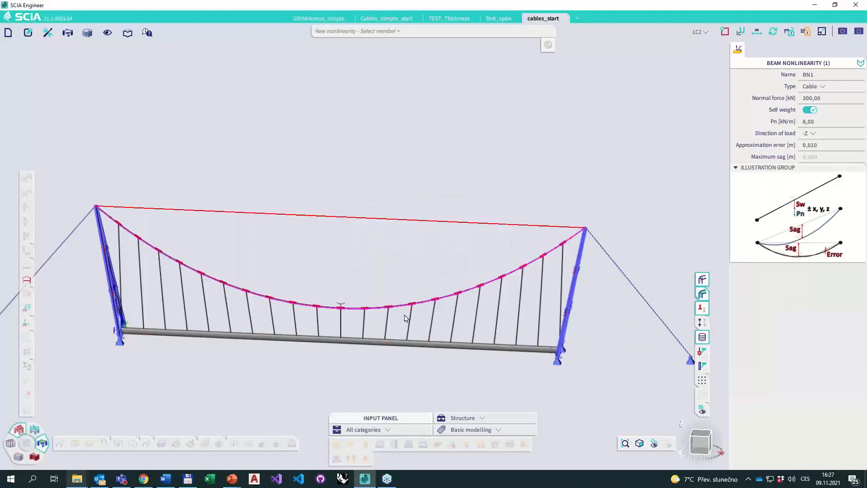
mouse_move(701, 322)
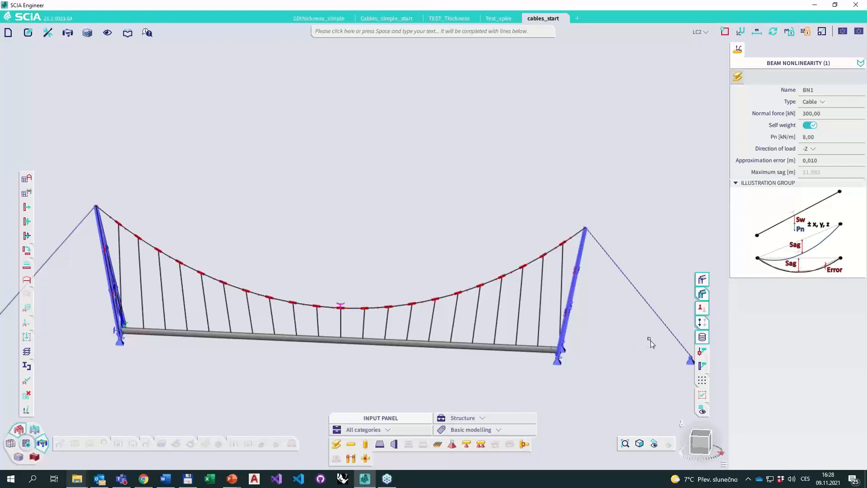
Mark segments of the sagging main cable with a temporary screen annotation, clear it, and undo the cable nonlinearity and member connection.
right_click(612, 350)
ctrl+right_drag(619, 341, 199, 273)
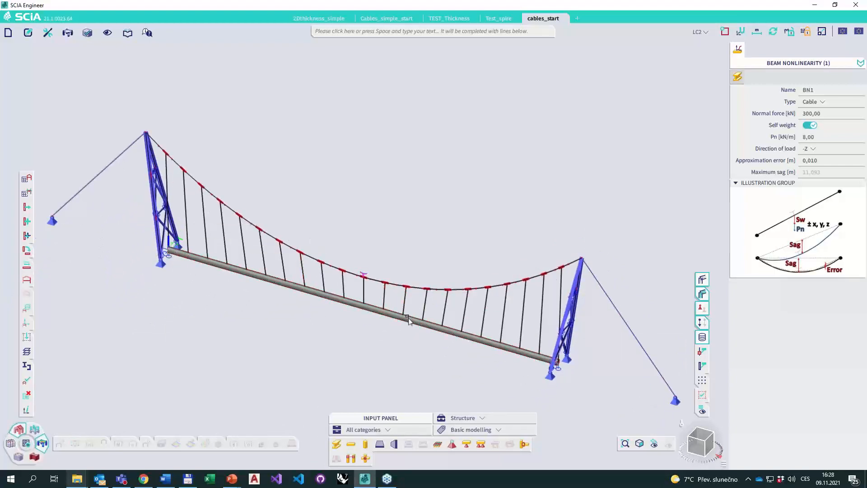
ctrl+right_drag(402, 323, 420, 305)
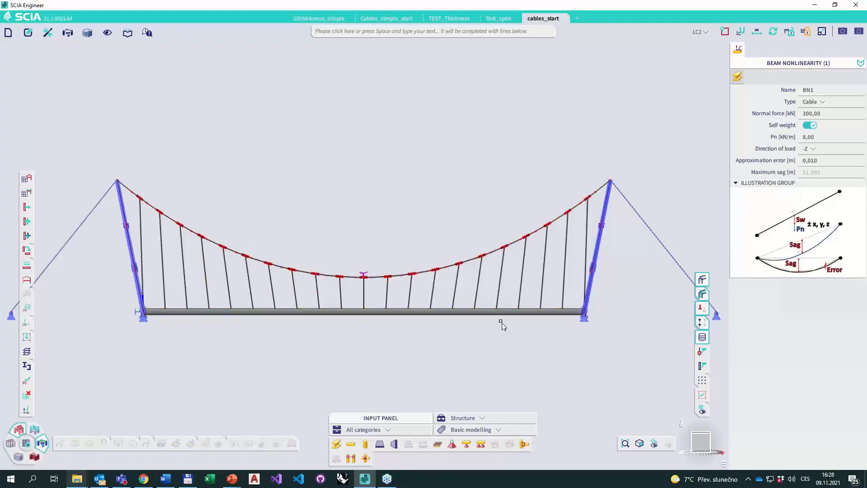
key(Print)
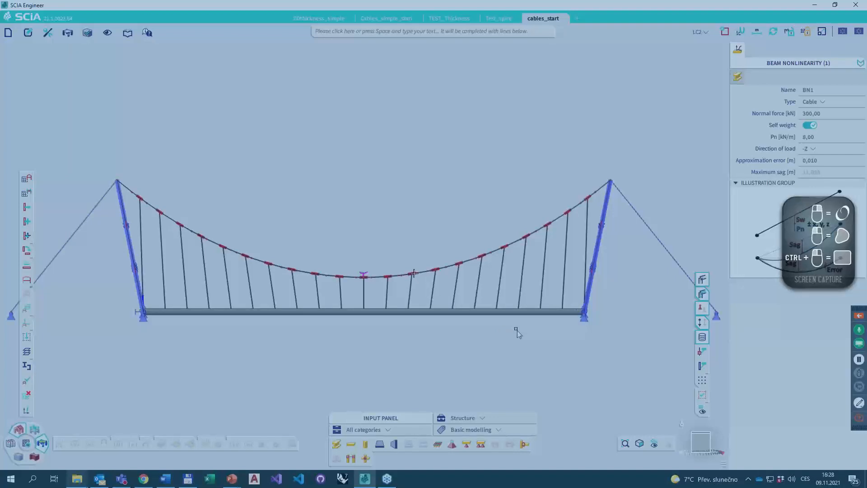
drag(414, 272, 427, 271)
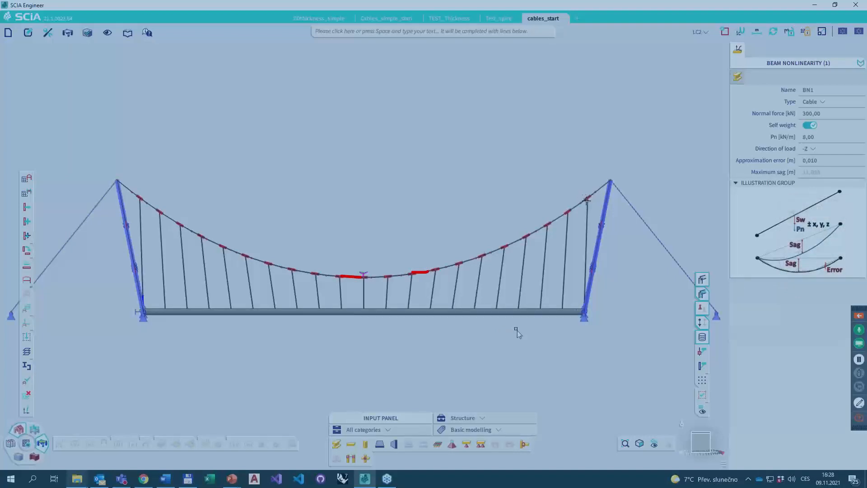
key(Escape)
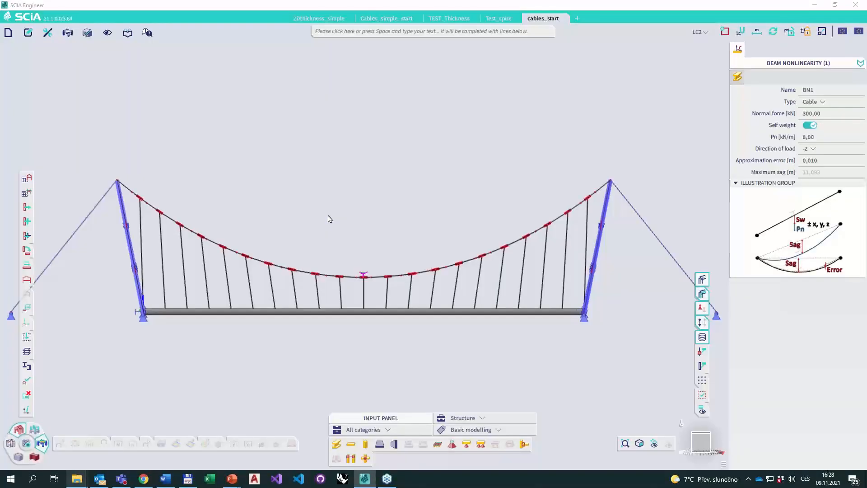
key(Escape)
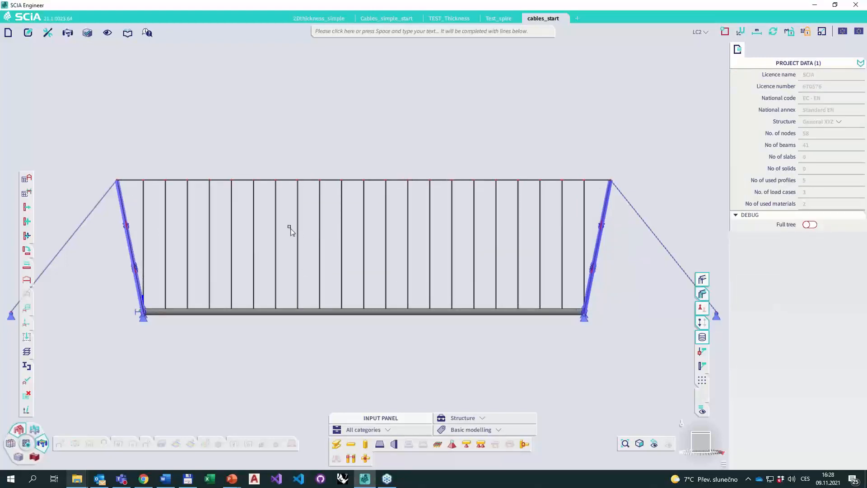
Assign a 1D nonlinearity of type Cable with self weight in the -Z direction to the unconnected main cable.
click(532, 36)
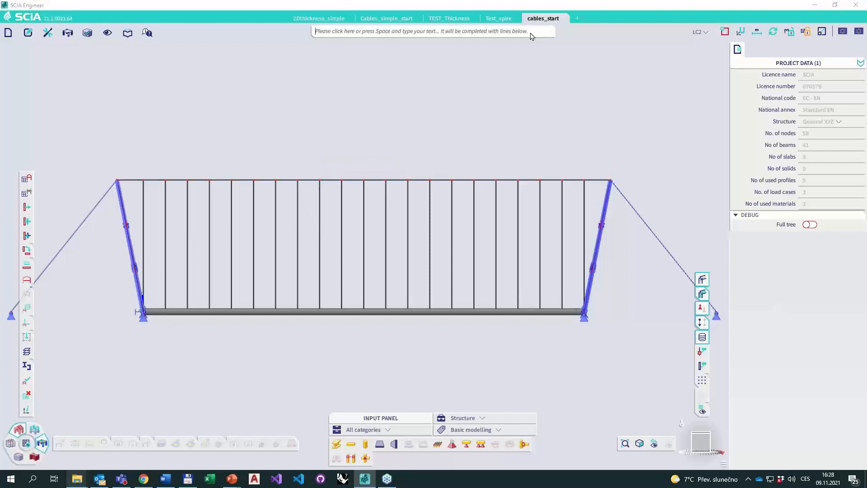
text(non)
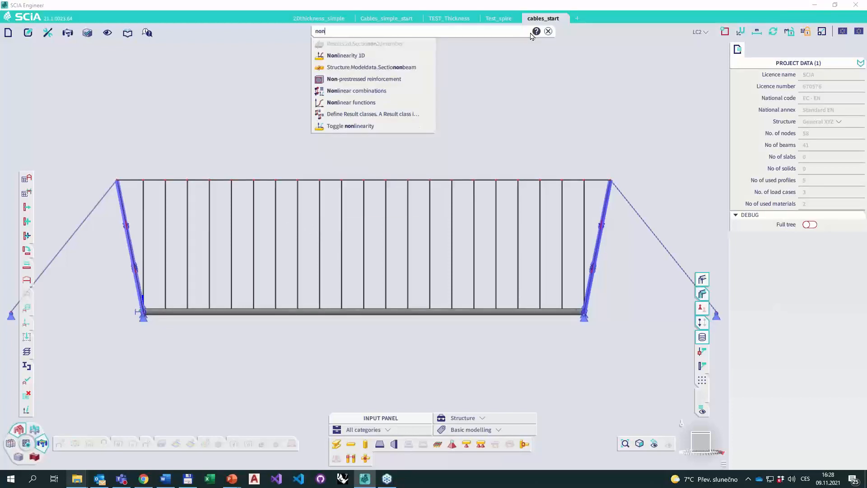
key(Down)
key(Return)
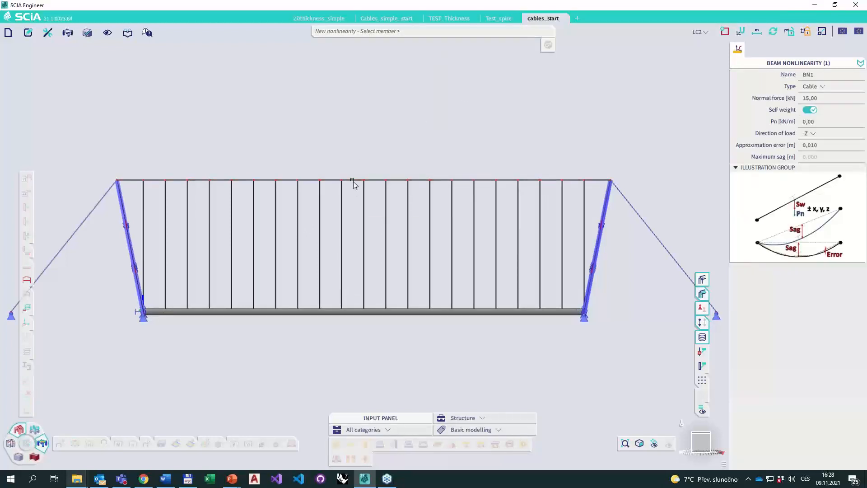
click(360, 182)
key(Escape)
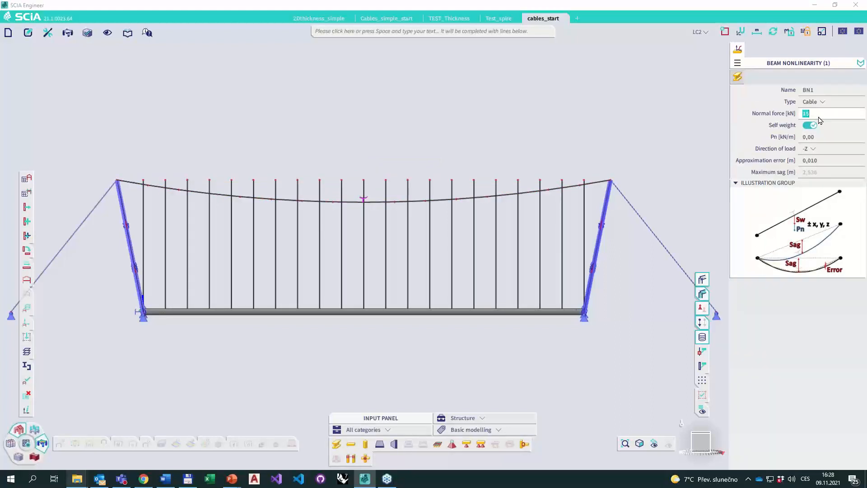
Set the main cable nonlinearity's normal force to 320 kN and Pn to 8 kN/m.
click(819, 117)
text(320)
key(Return)
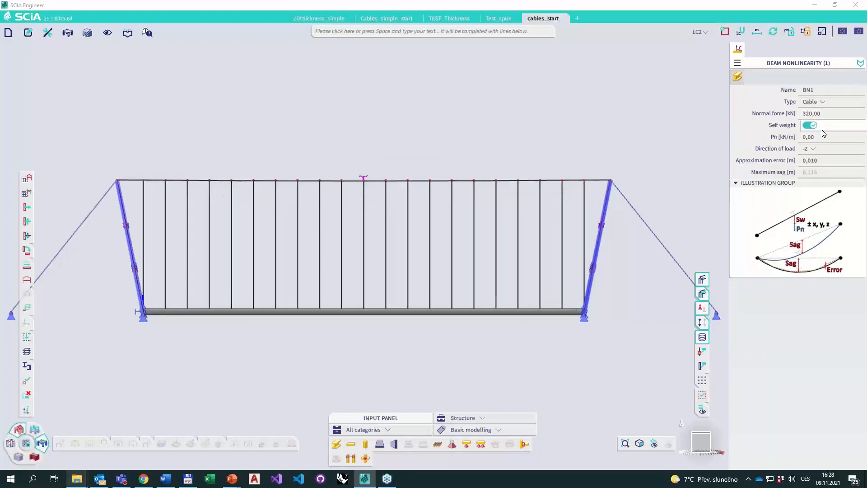
click(820, 135)
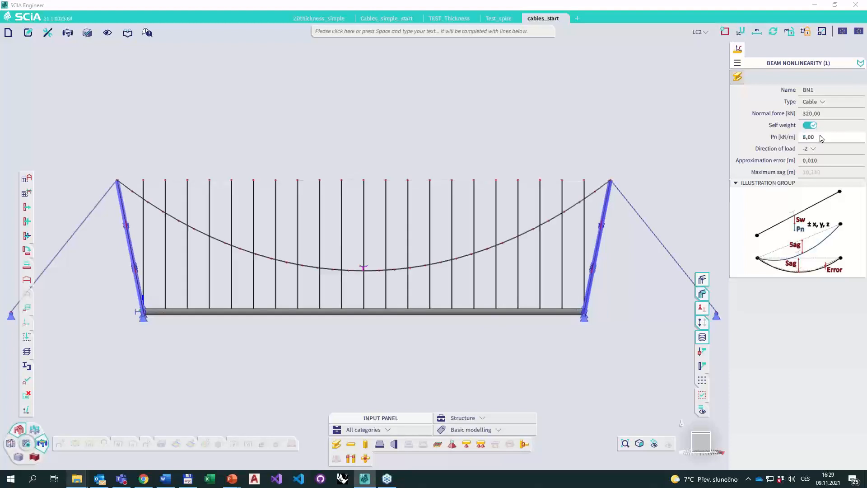
key(Escape)
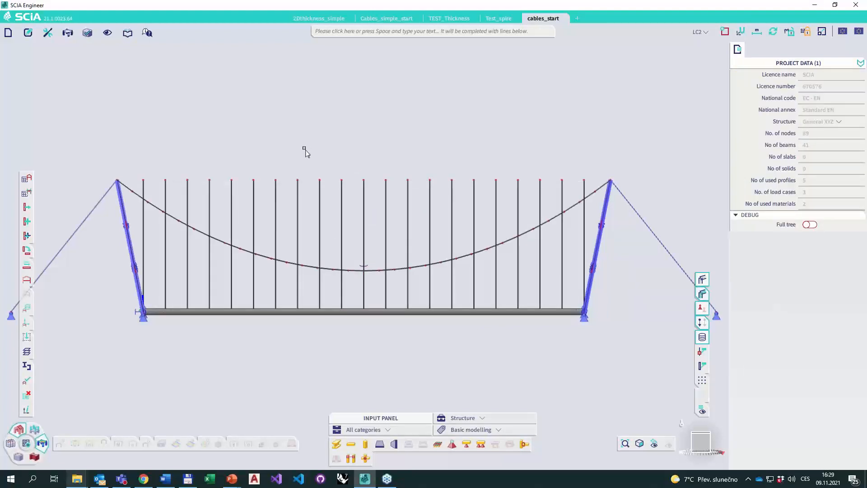
Trim all the vertical hangers to the sagging main cable, removing their portions above it.
key(space)
text(trim)
key(Return)
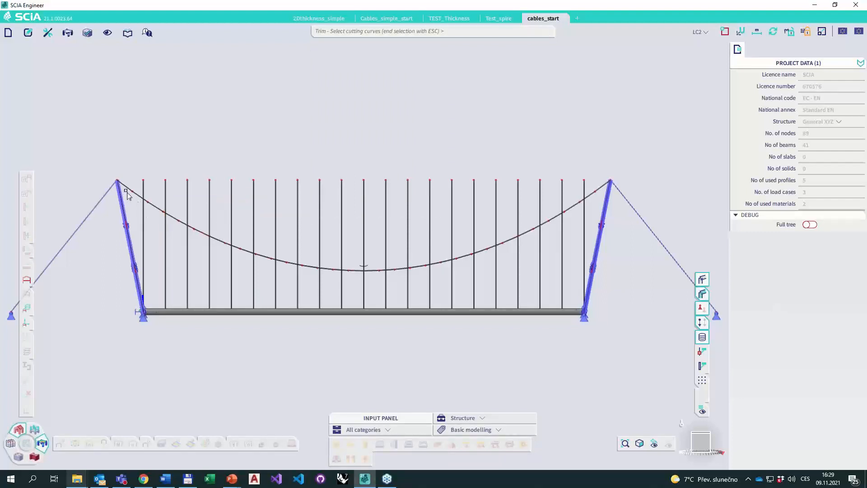
drag(126, 190, 619, 290)
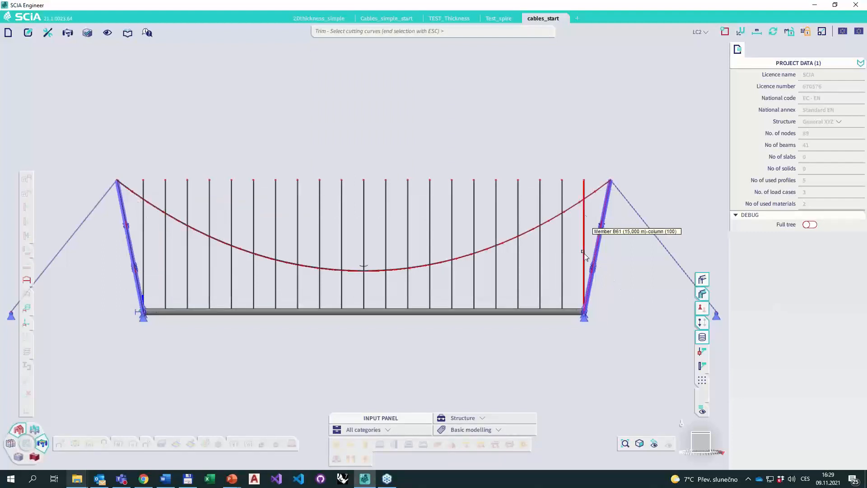
key(Escape)
click(584, 189)
click(562, 194)
click(541, 194)
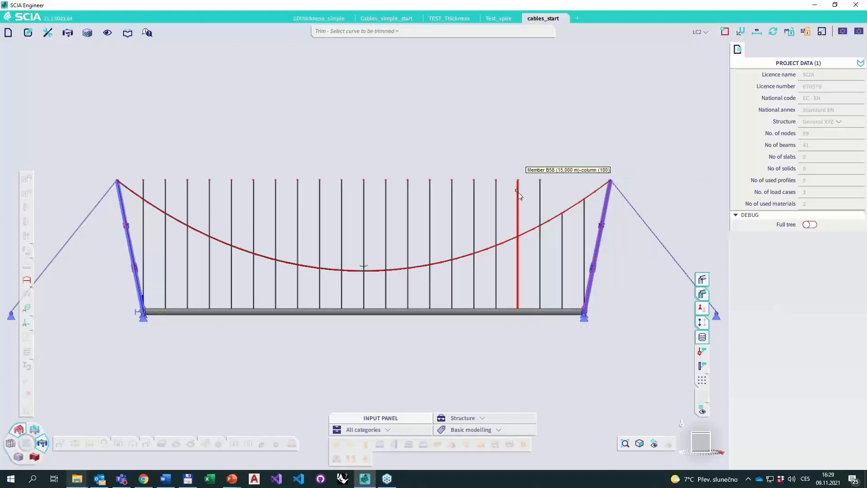
click(518, 195)
click(496, 196)
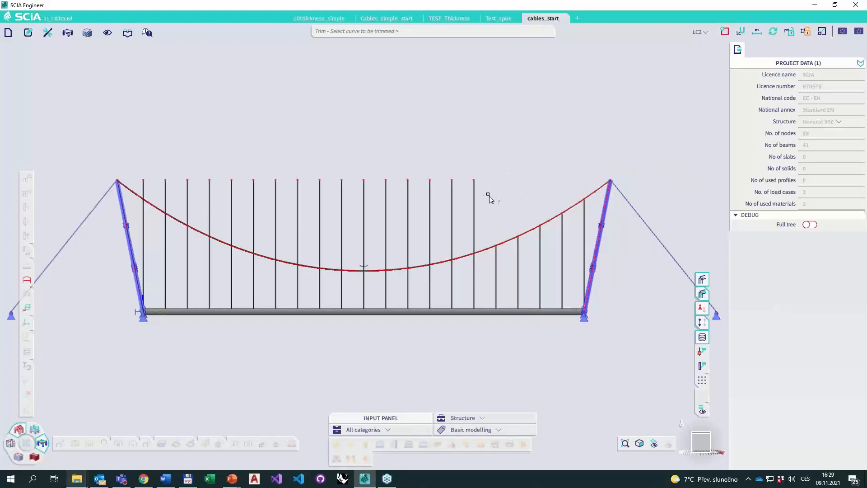
click(474, 196)
click(452, 199)
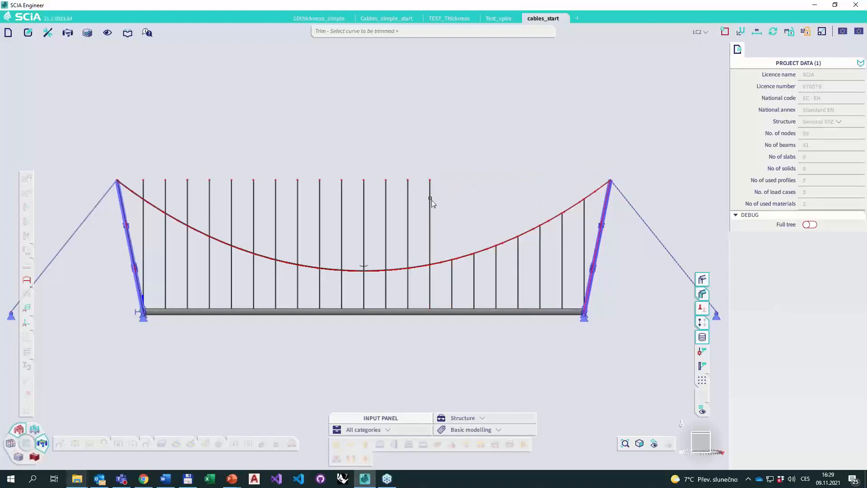
click(429, 199)
click(406, 199)
click(385, 195)
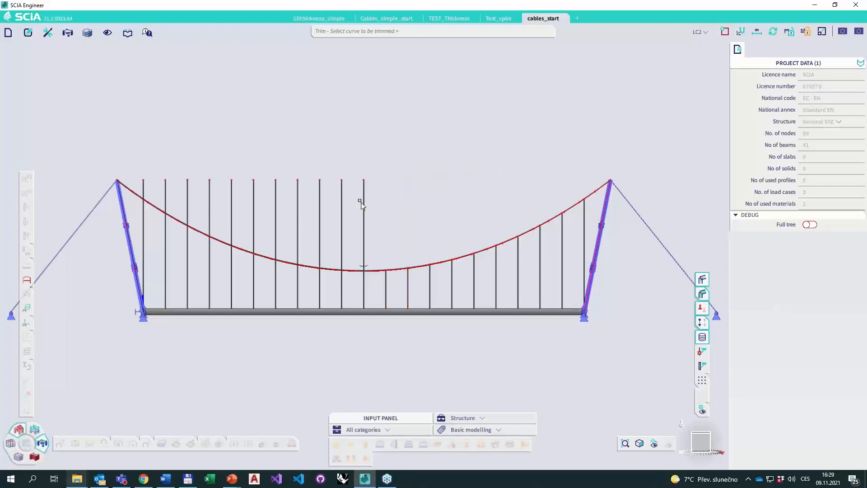
click(363, 200)
click(342, 200)
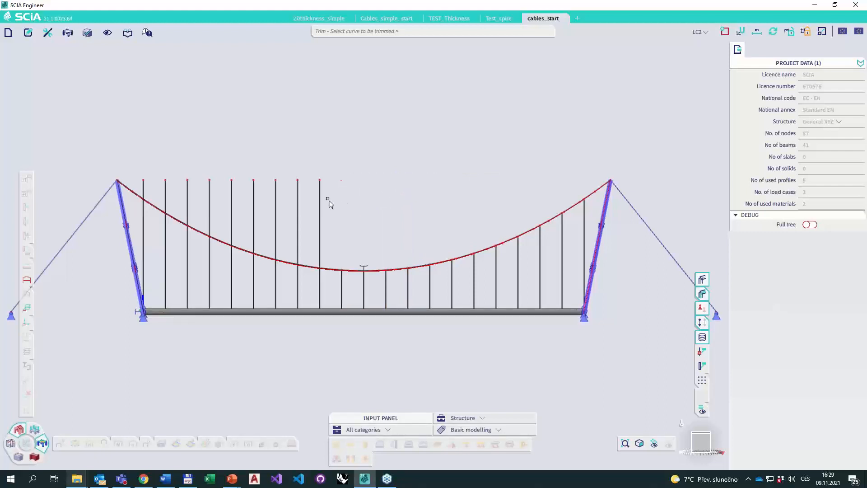
click(320, 200)
click(297, 200)
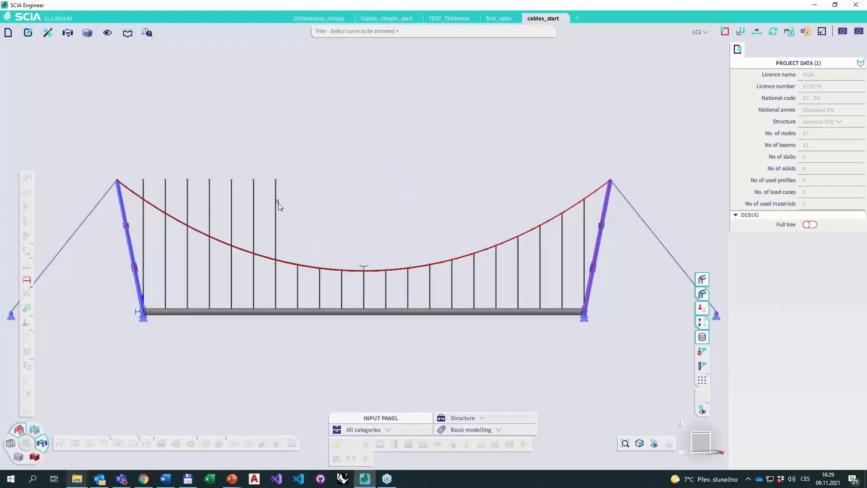
click(276, 200)
click(254, 201)
click(231, 200)
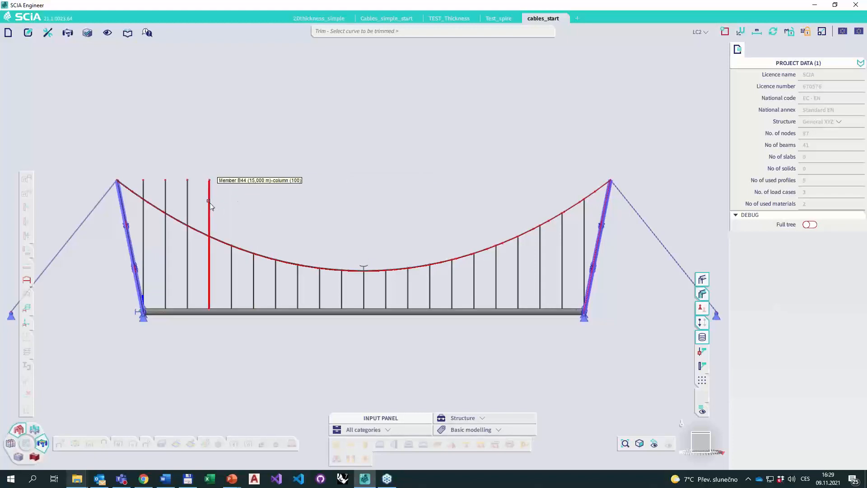
click(187, 200)
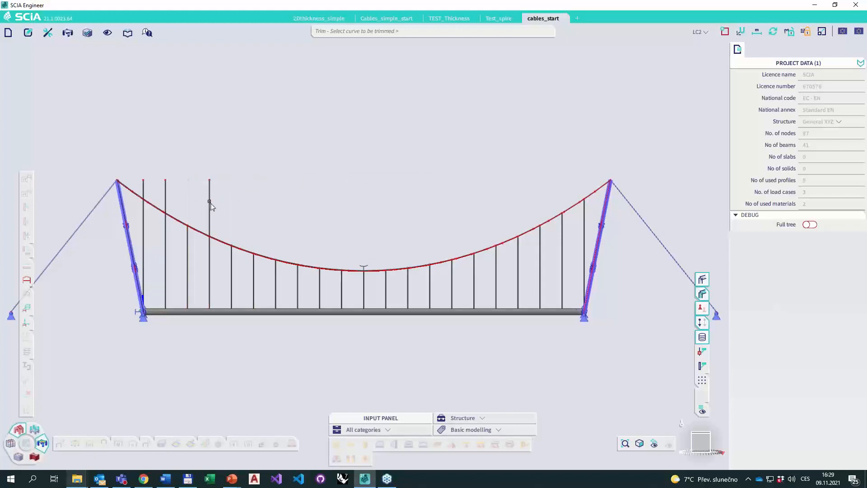
click(210, 202)
click(166, 200)
click(146, 192)
key(Escape)
Run the linear and nonlinear analyses of the bridge with Connect members/nodes enabled.
text(Con)
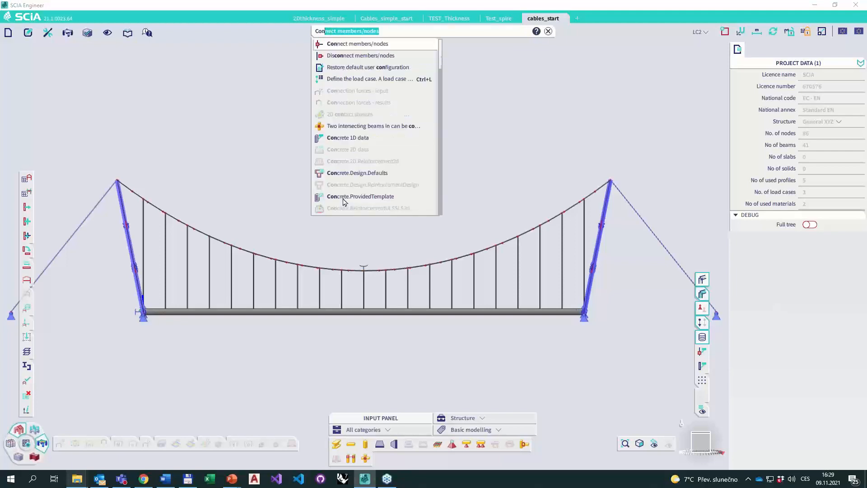
click(526, 45)
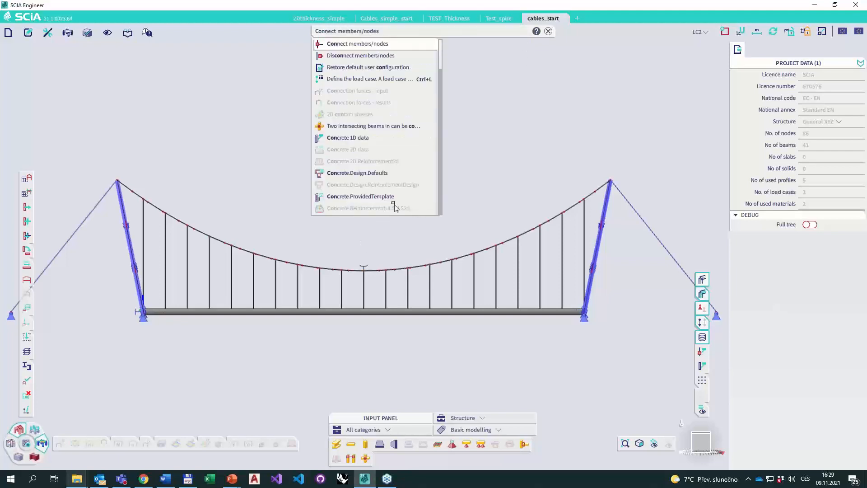
click(41, 444)
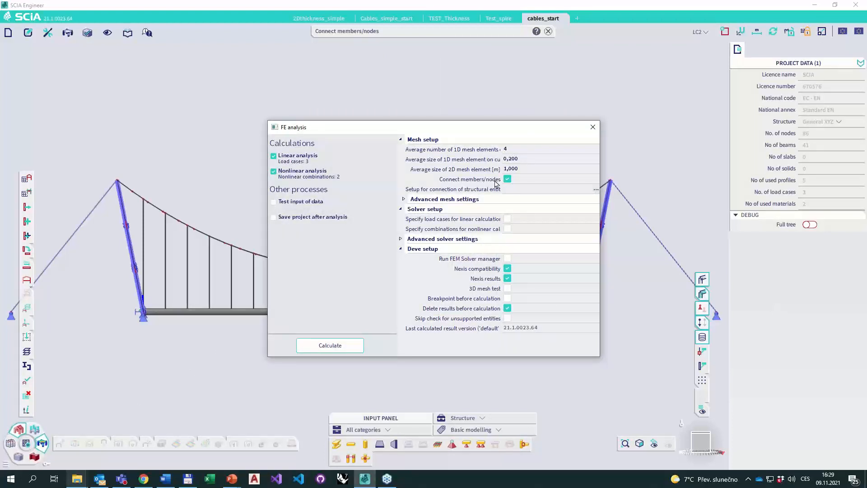
click(330, 346)
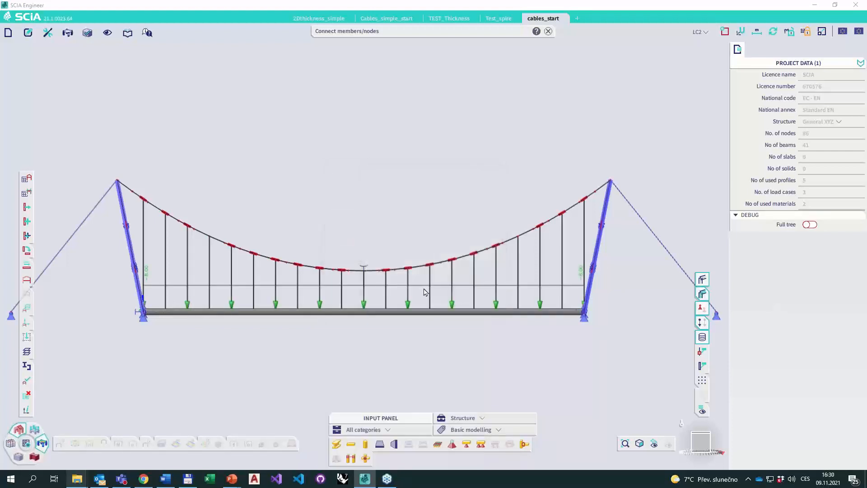
key(Return)
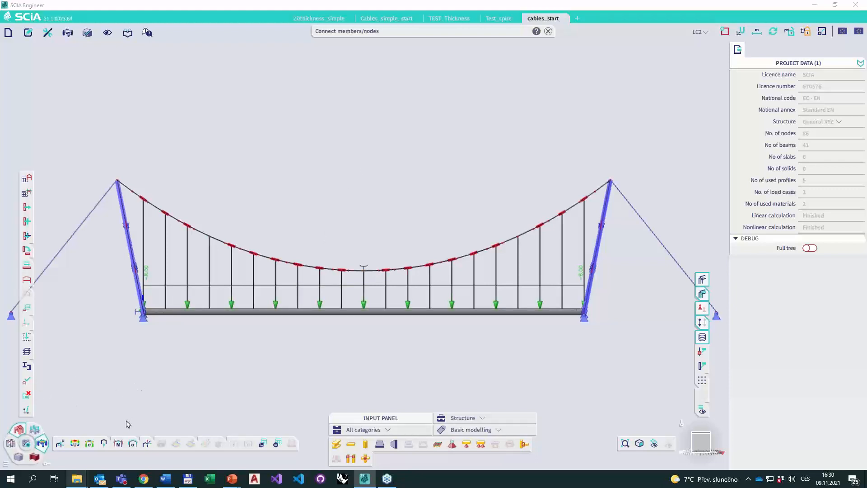
Open the Test_HighVoltage project from the Projects folder.
click(80, 483)
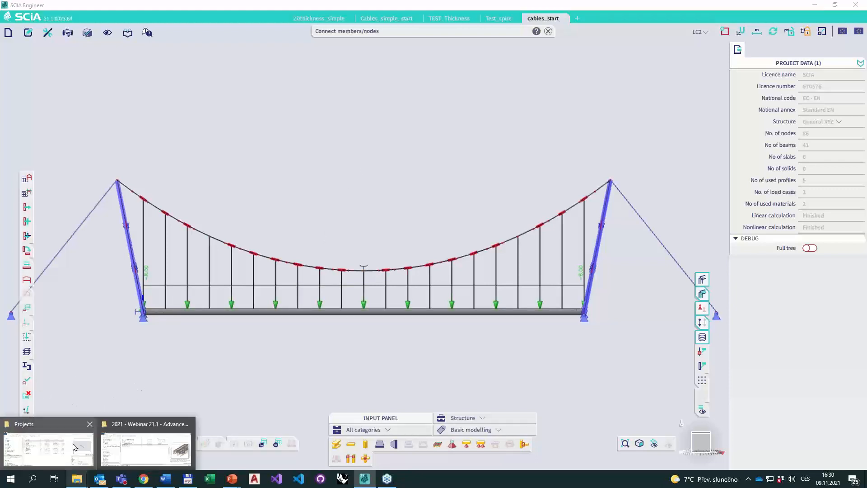
click(54, 447)
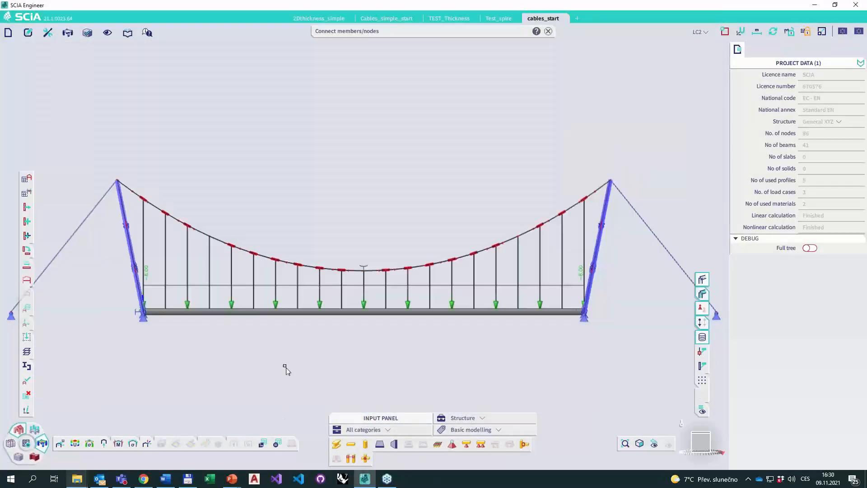
click(289, 375)
mouse_move(86, 482)
click(68, 453)
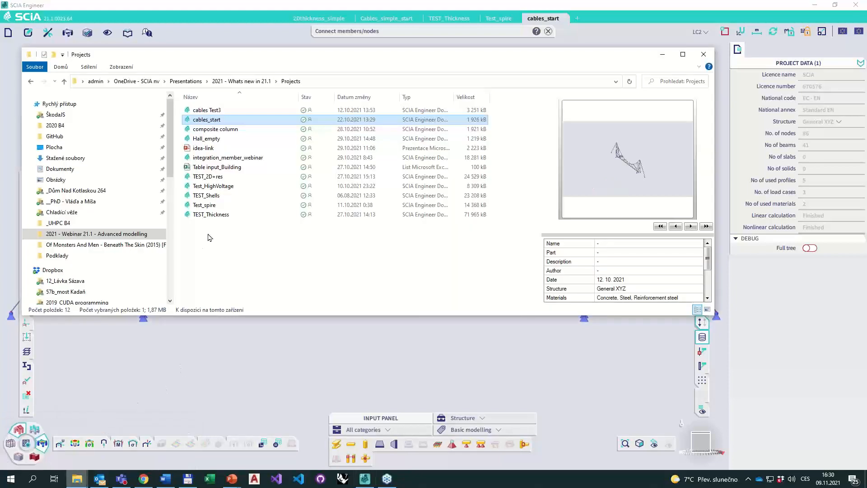
drag(214, 190, 255, 359)
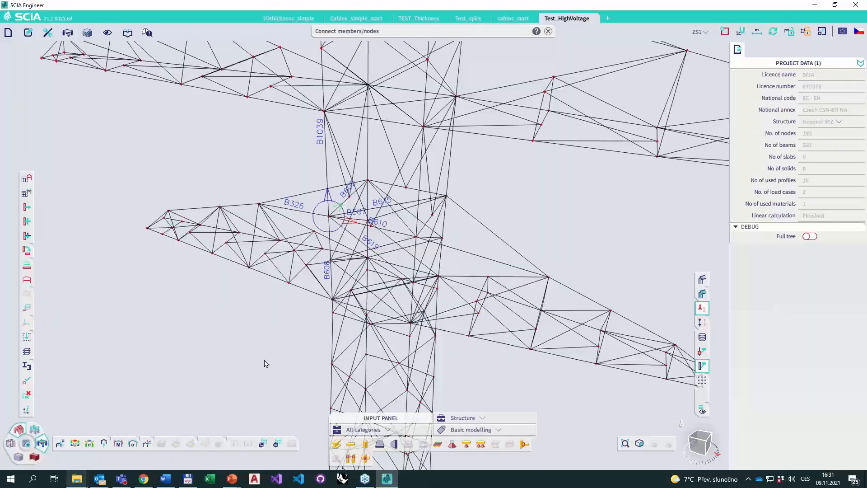
Turn off the member labels and delete the existing connection force at the tower leg node of the lower crossarm.
click(703, 365)
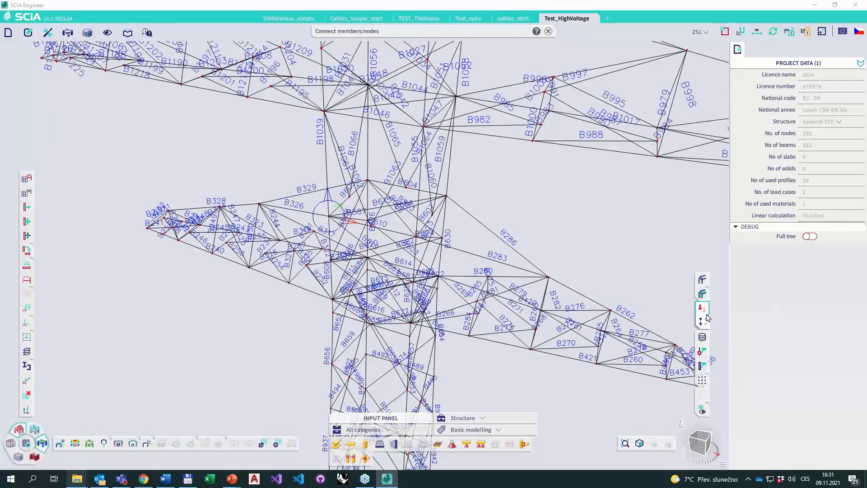
click(703, 366)
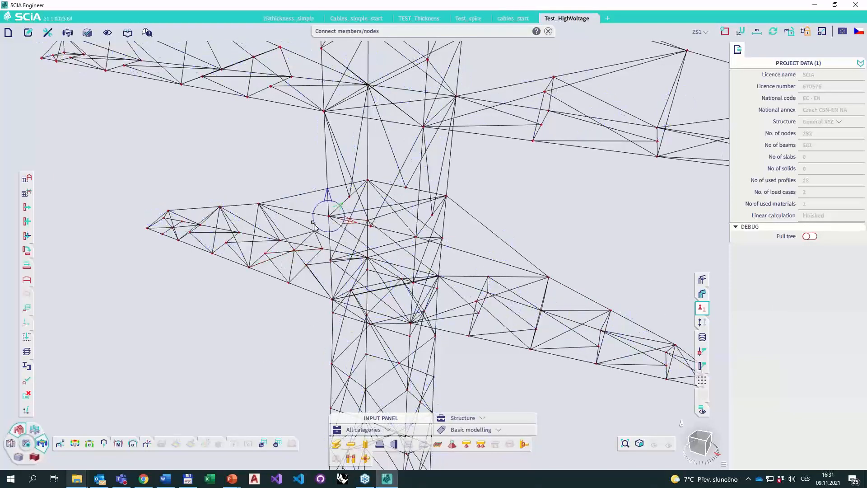
click(328, 217)
key(Return)
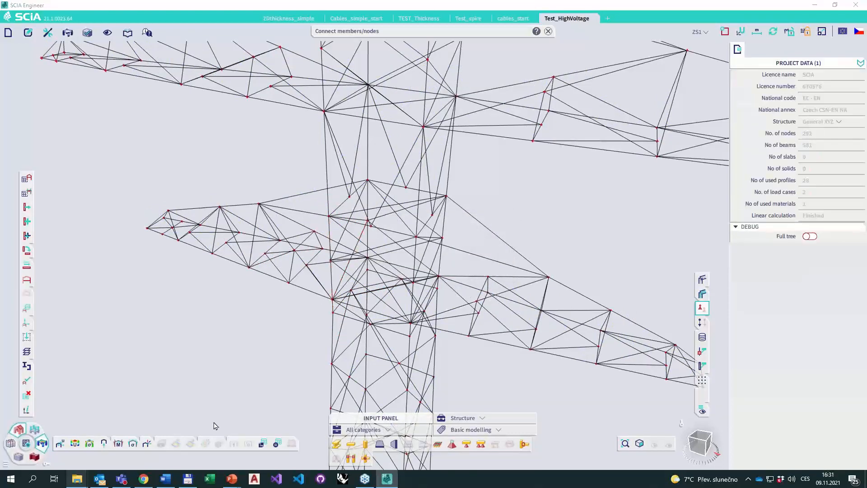
Mark the members and forces meeting at the lower crossarm's tower leg node with a temporary screen annotation, and clear it.
scroll(233, 377, down, 2)
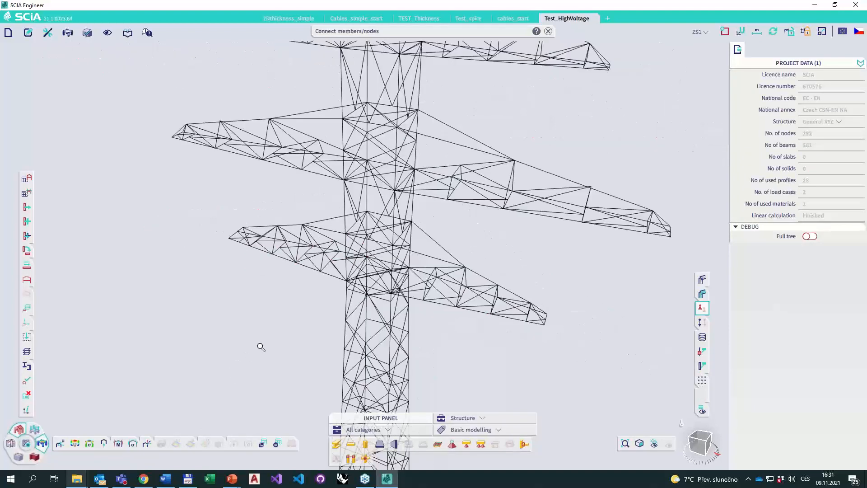
middle_drag(268, 279, 281, 192)
scroll(356, 292, up, 2)
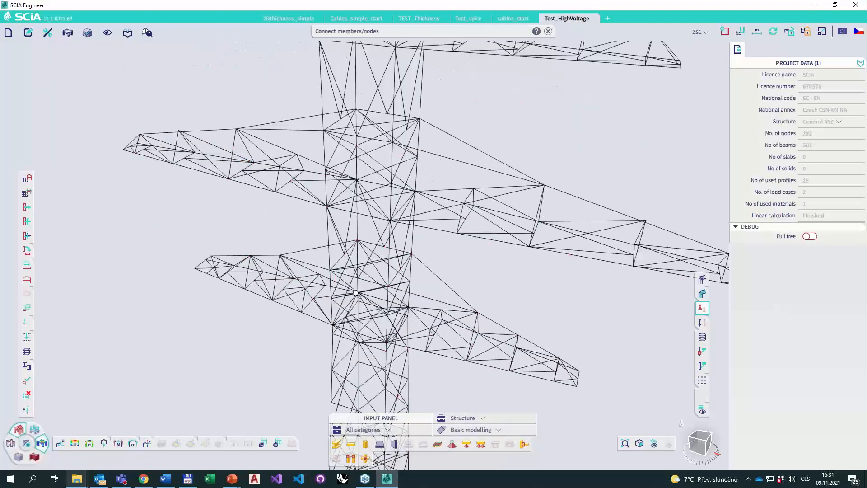
scroll(356, 292, up, 3)
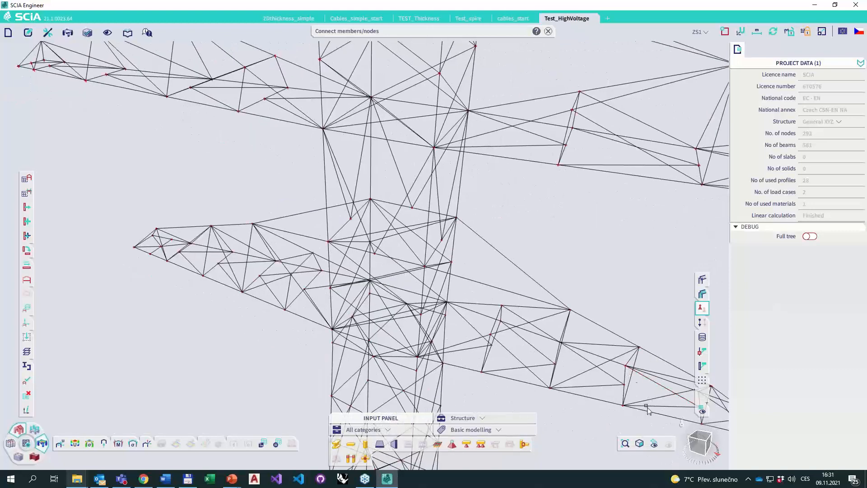
click(640, 443)
scroll(386, 174, up, 6)
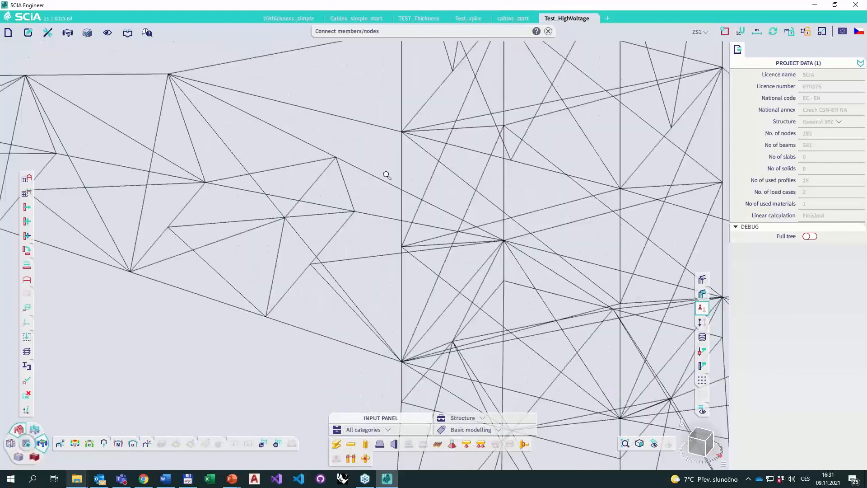
scroll(386, 174, down, 4)
scroll(380, 197, up, 2)
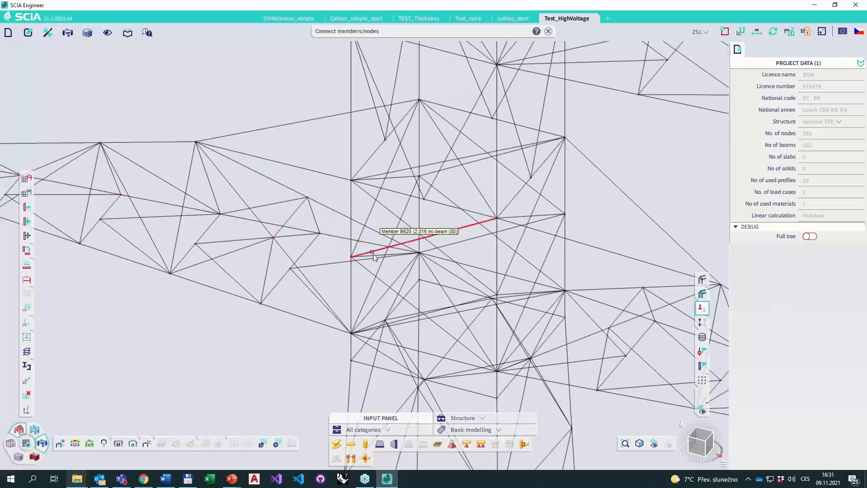
key(Print)
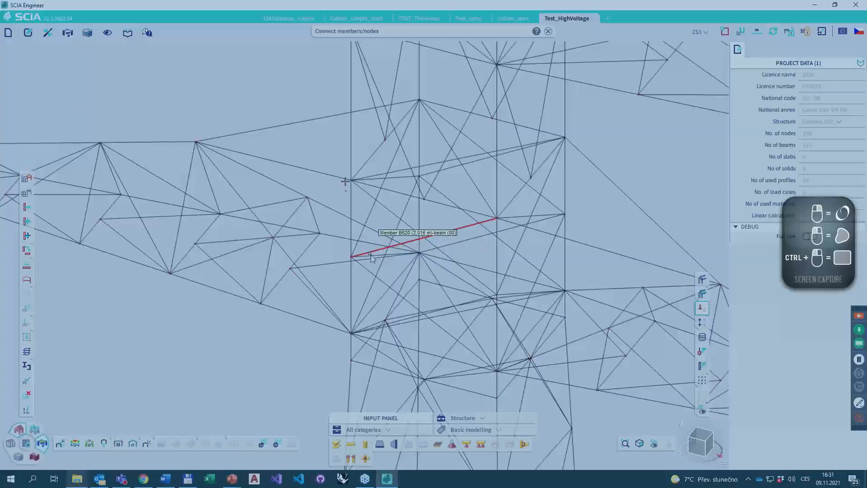
mouse_move(344, 164)
mouse_down()
mouse_move(346, 195)
mouse_move(346, 180)
mouse_move(385, 189)
mouse_move(365, 198)
mouse_move(374, 149)
mouse_move(358, 184)
mouse_move(362, 178)
mouse_move(368, 195)
mouse_up()
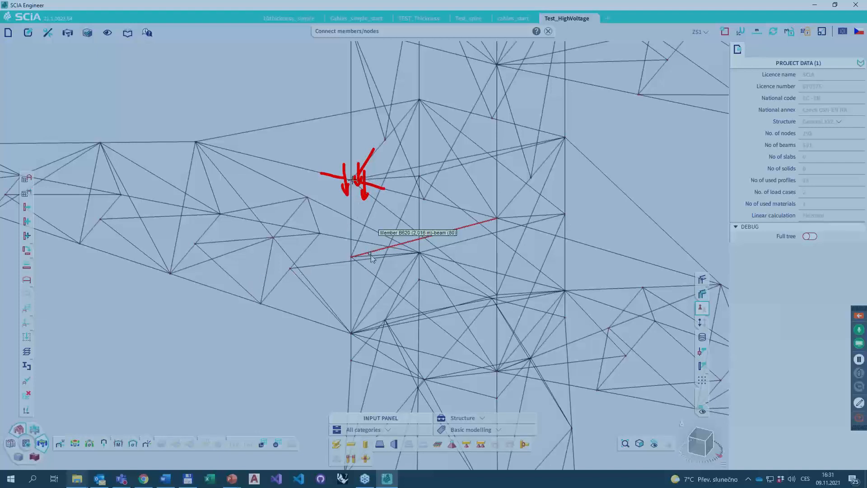
drag(357, 181, 405, 170)
key(Escape)
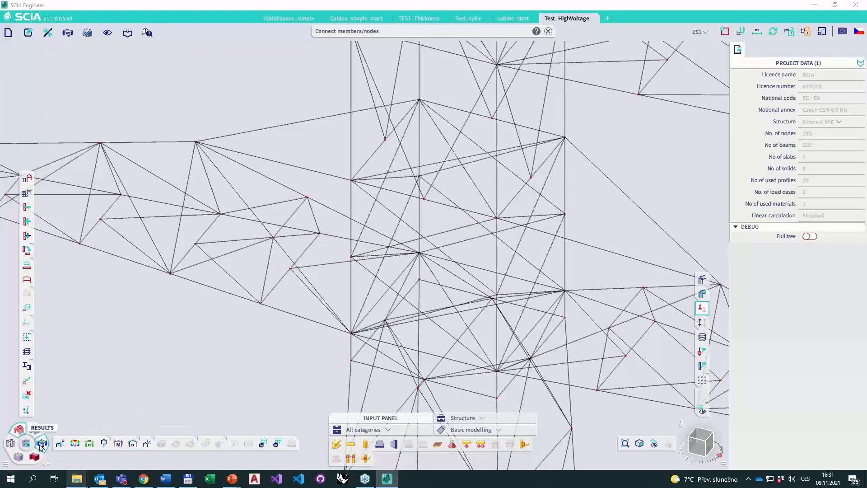
Define connection forces at the tower leg node and at the adjacent upper and lower chord nodes of the crossarm.
mouse_move(145, 443)
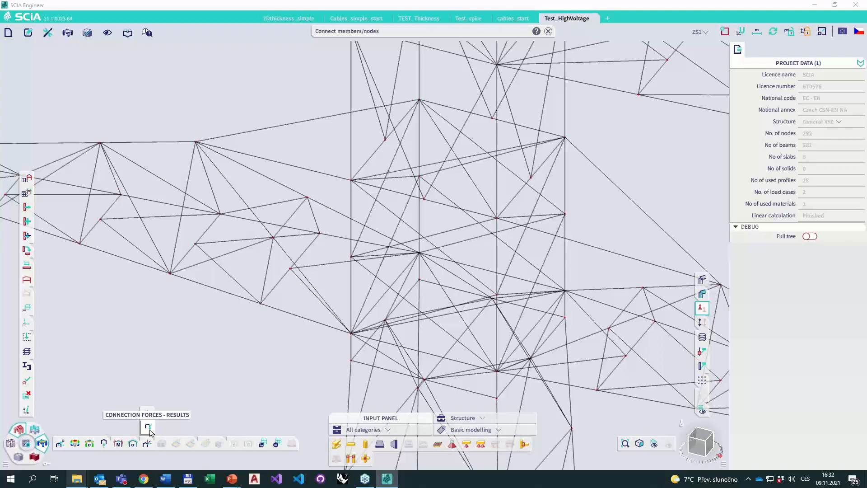
click(149, 430)
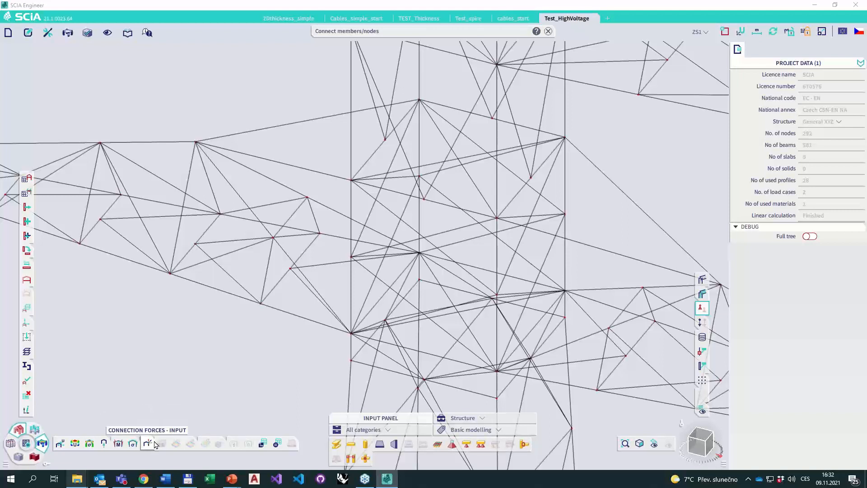
click(351, 180)
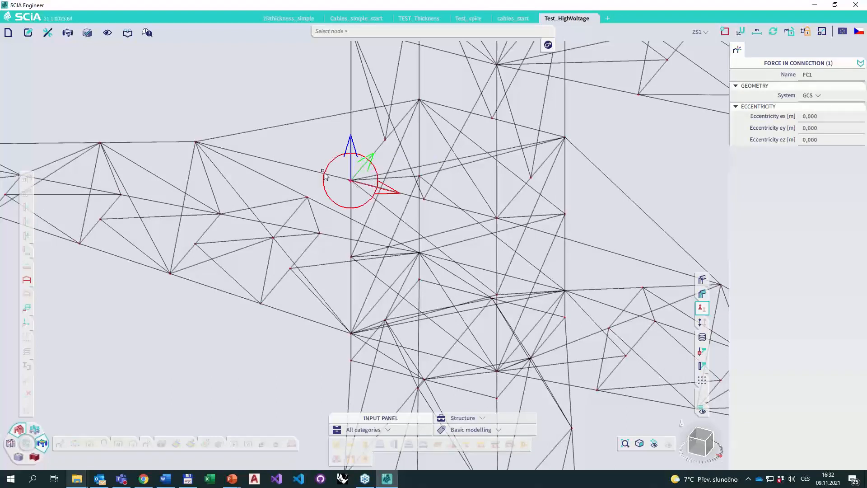
click(195, 142)
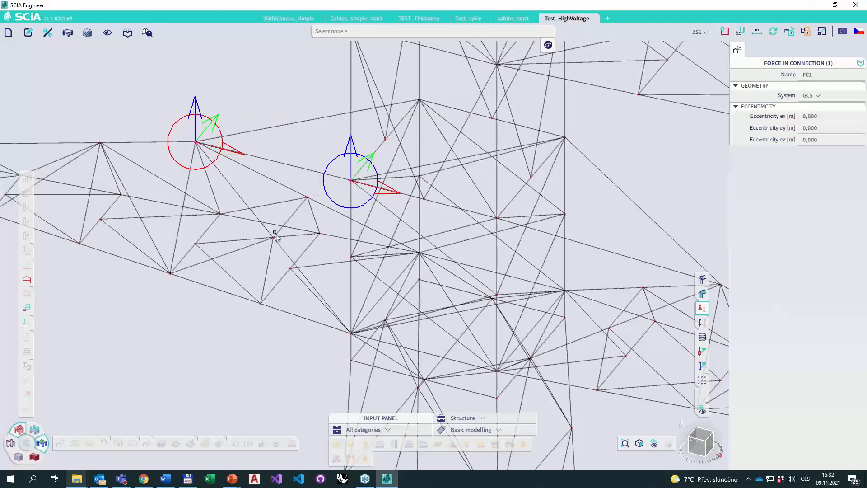
click(170, 274)
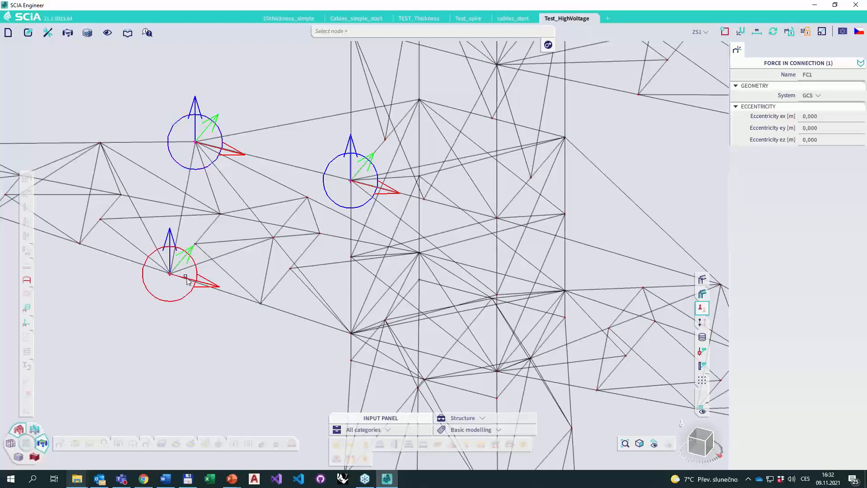
key(Escape)
key(Return)
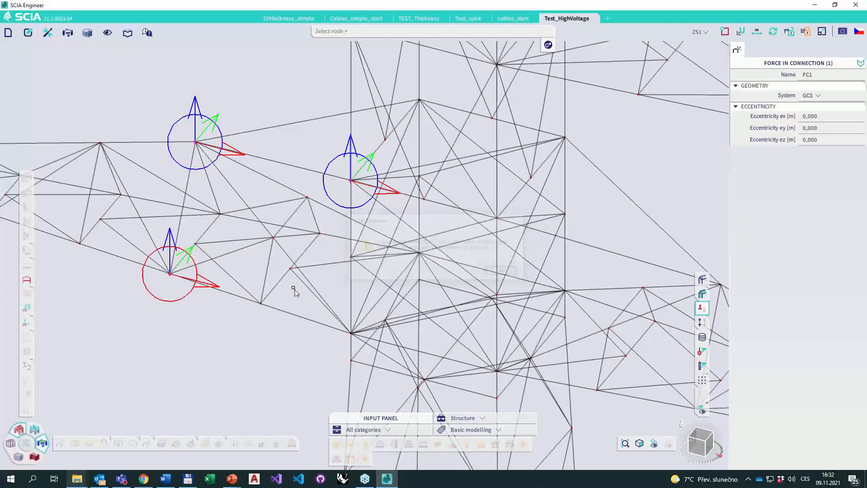
key(Escape)
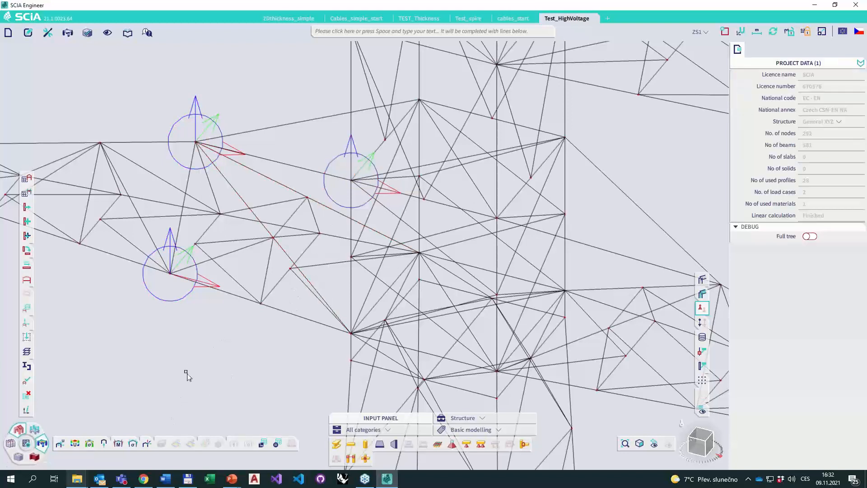
Select the connection force at the tower leg node, display its Connection forces results for load case ZS1 and preview them in a report table.
click(352, 181)
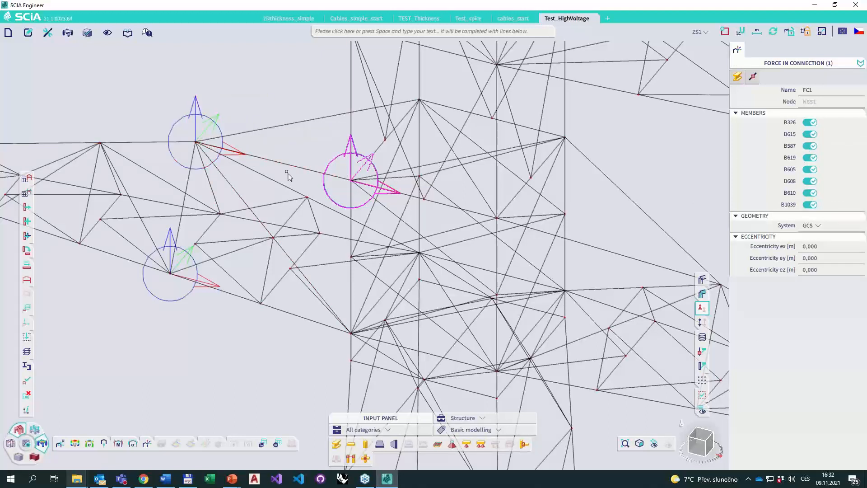
click(281, 125)
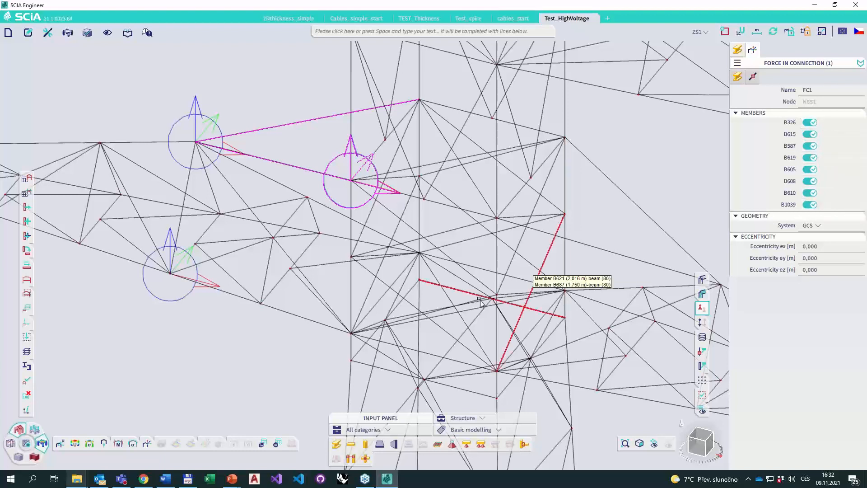
mouse_move(146, 443)
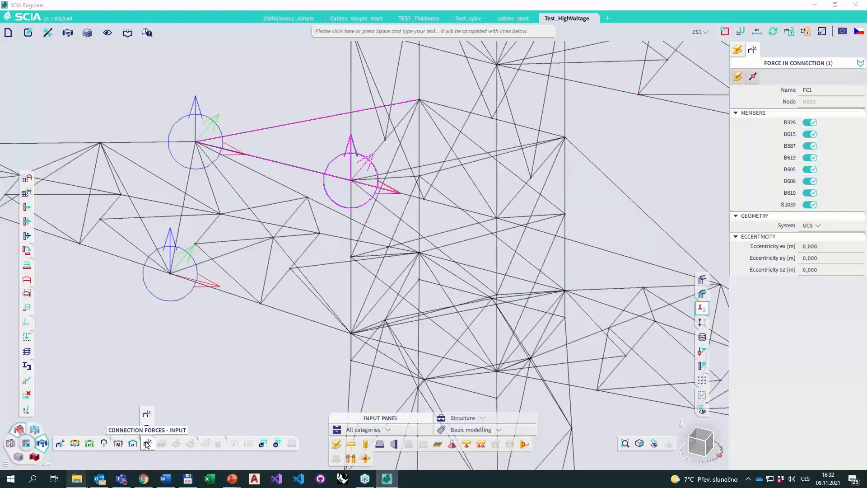
click(148, 426)
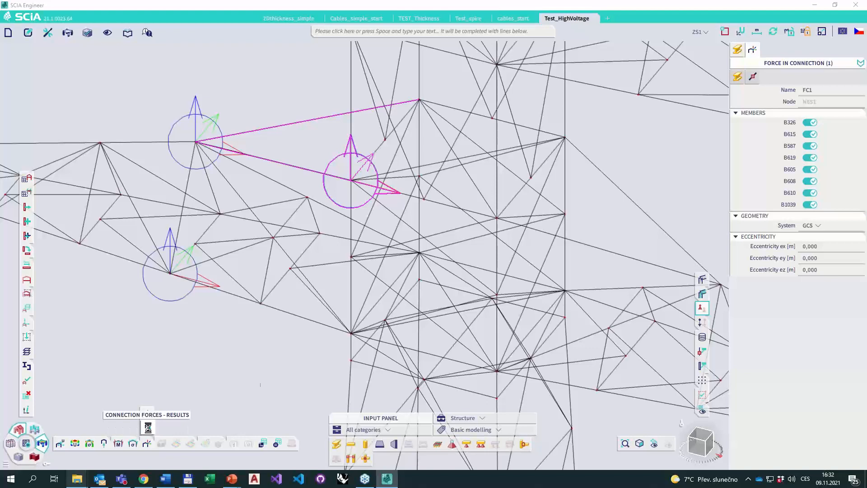
click(343, 222)
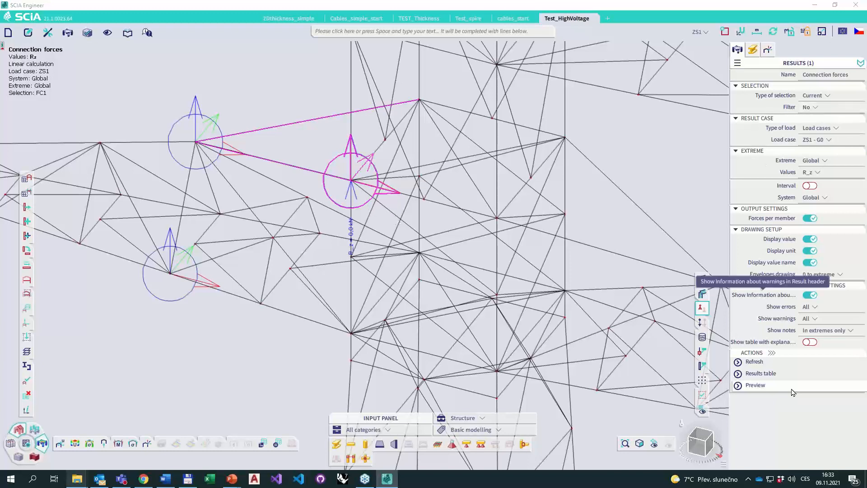
click(738, 386)
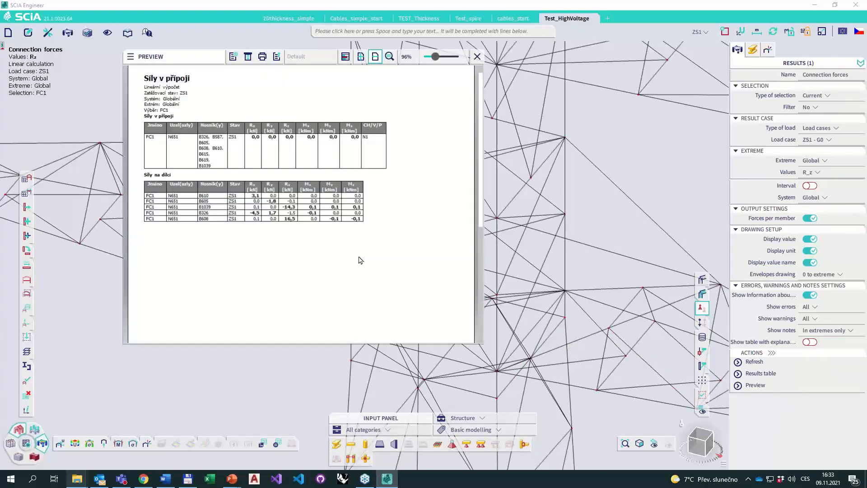
ctrl+scroll(255, 221, up, 2)
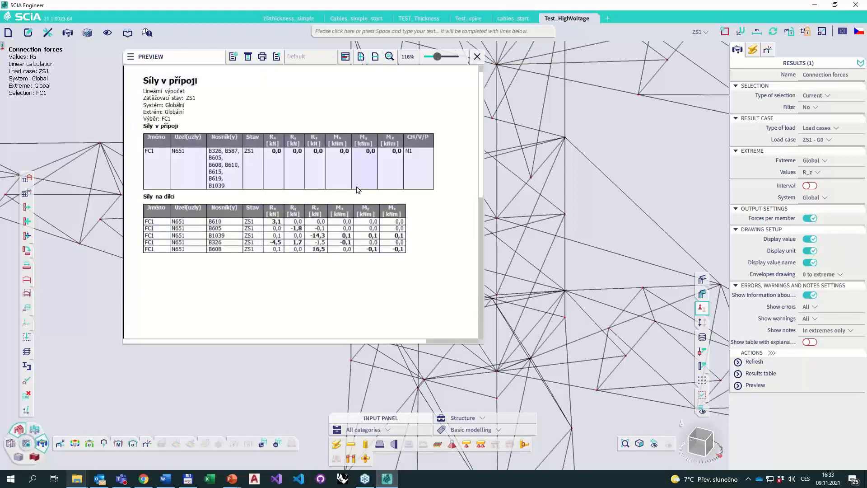
scroll(355, 185, down, 1)
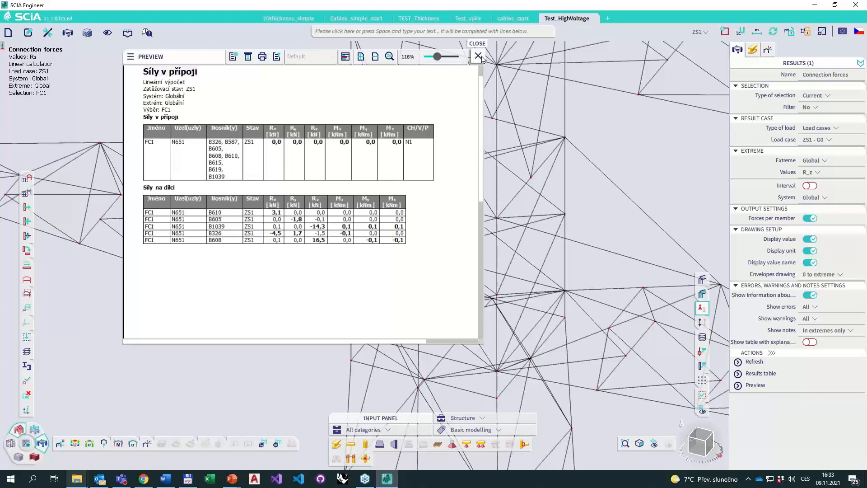
Check the output language choices in the Global UI settings and cancel the dialog.
click(108, 33)
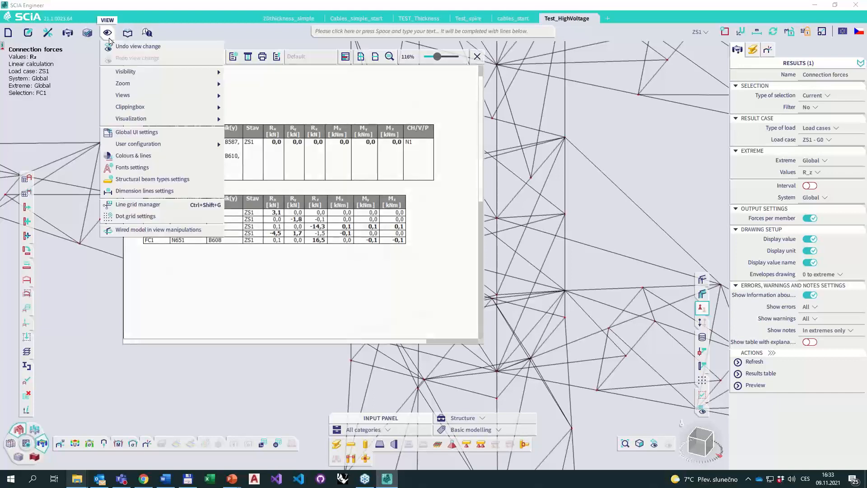
click(144, 133)
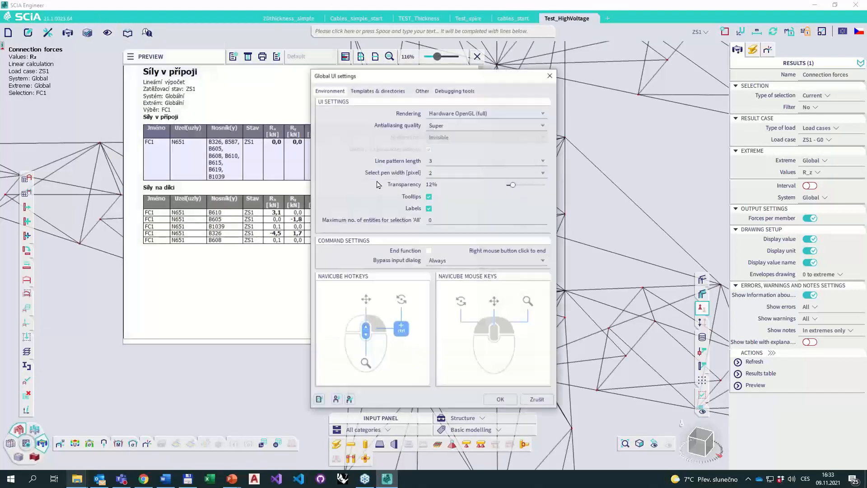
click(424, 90)
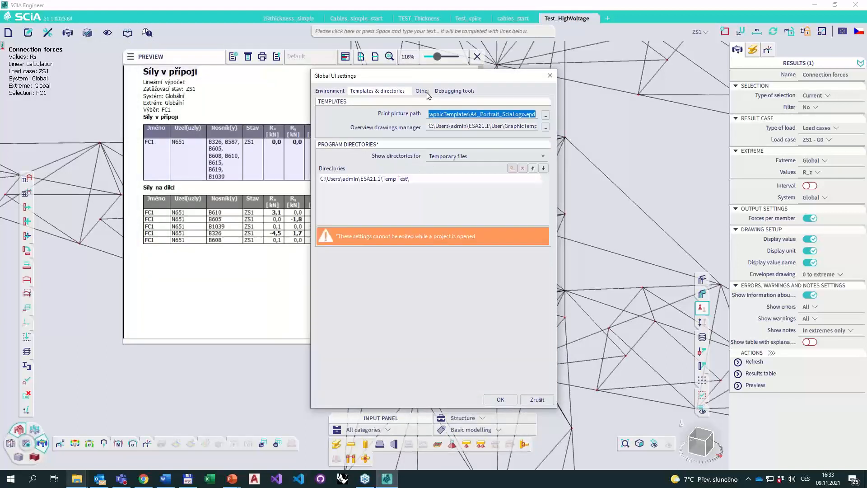
click(461, 213)
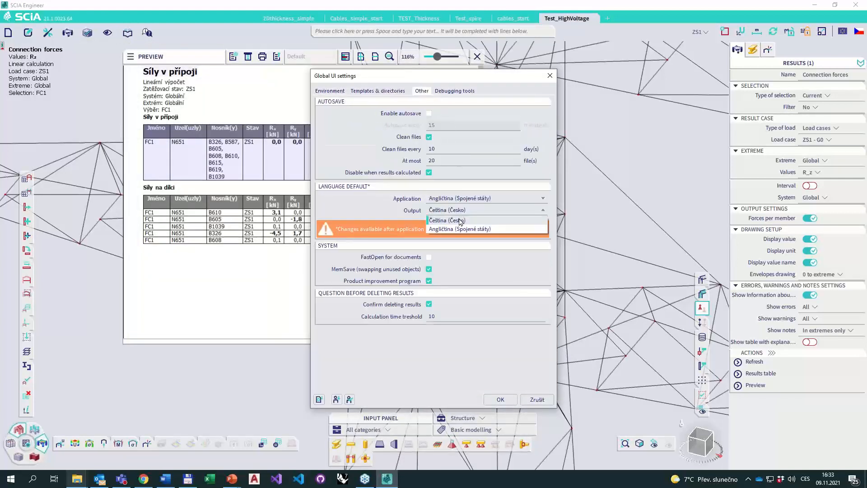
click(415, 376)
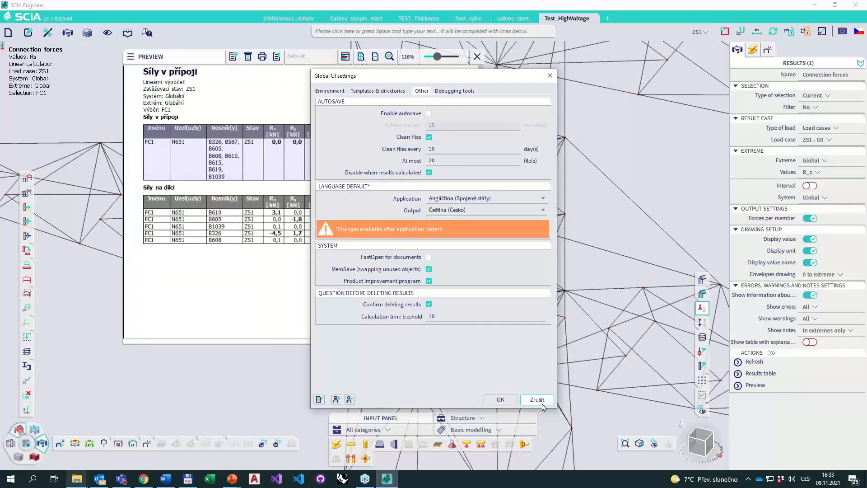
click(542, 404)
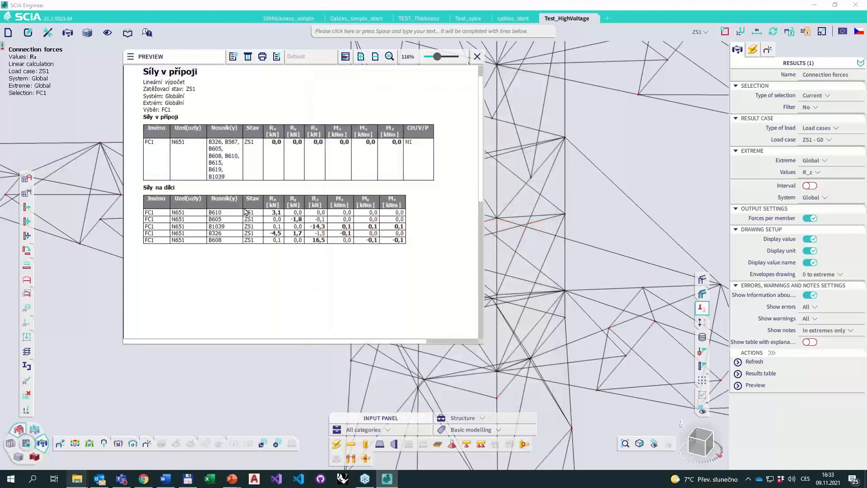
Set the result extreme to No and refresh the preview to list the forces of every connected member.
scroll(280, 267, down, 3)
scroll(240, 170, down, 3)
scroll(236, 145, up, 3)
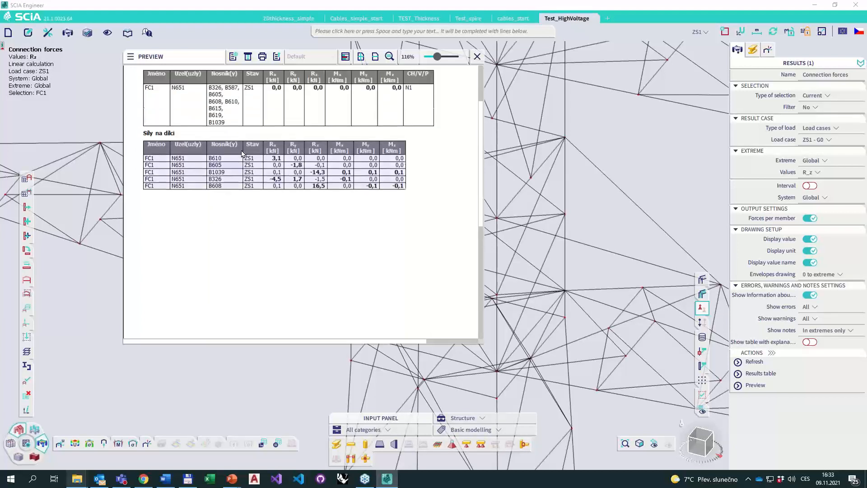
scroll(243, 154, up, 1)
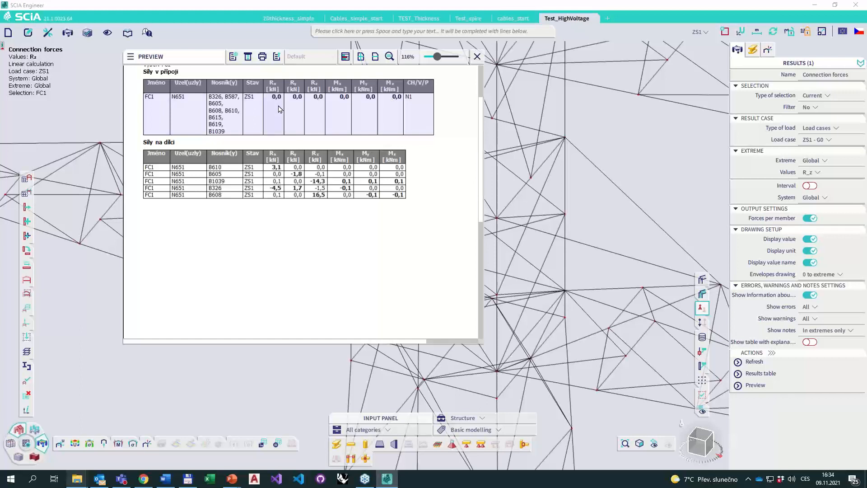
click(816, 197)
click(818, 161)
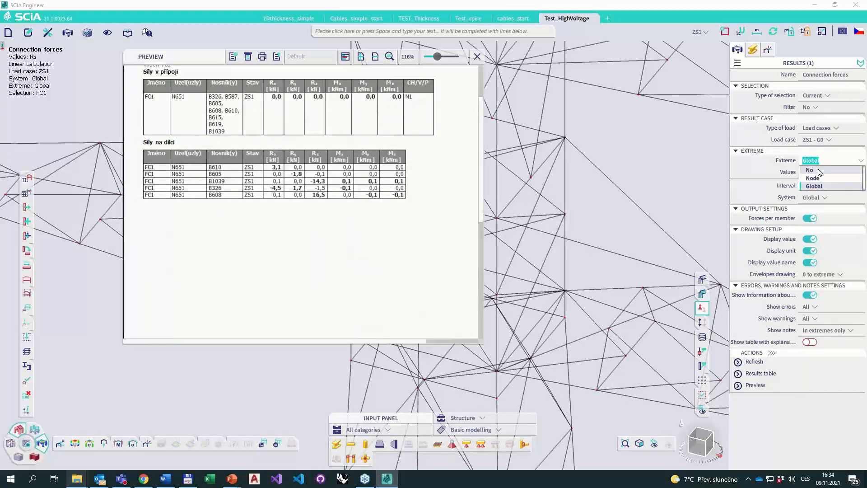
click(811, 170)
click(753, 362)
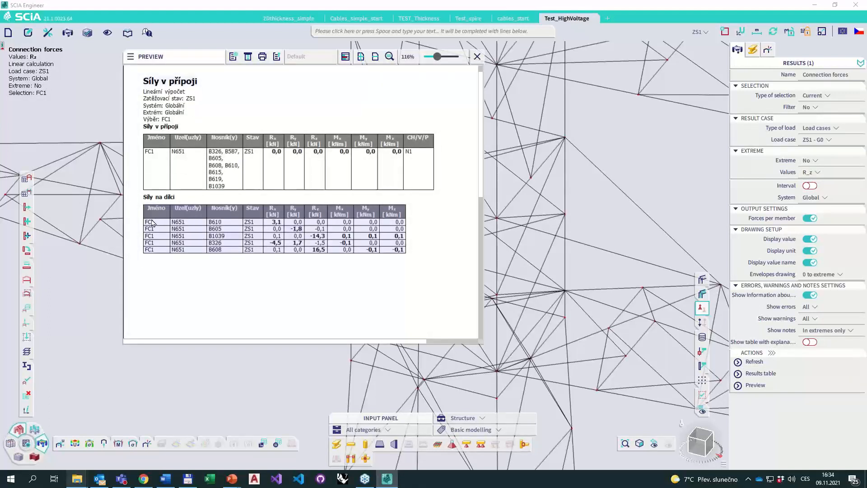
click(244, 222)
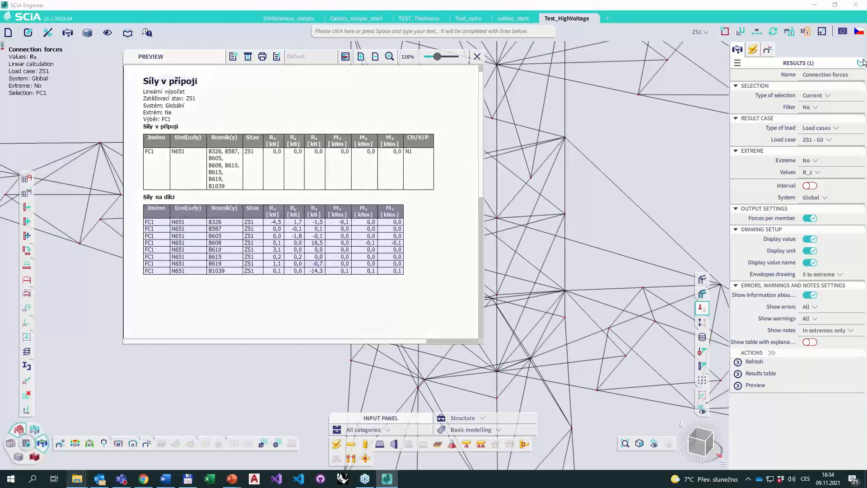
Set the result selection type to All and review the connection and per-member forces of all connections in the preview.
click(817, 96)
click(815, 105)
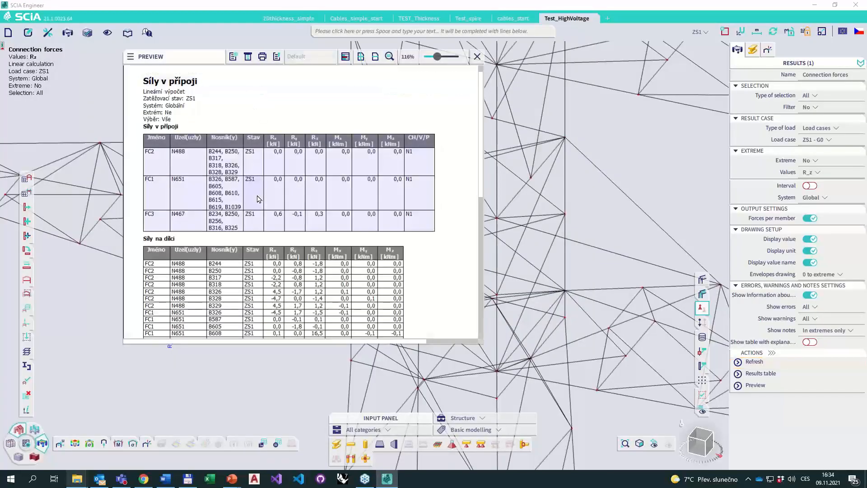
scroll(303, 216, down, 3)
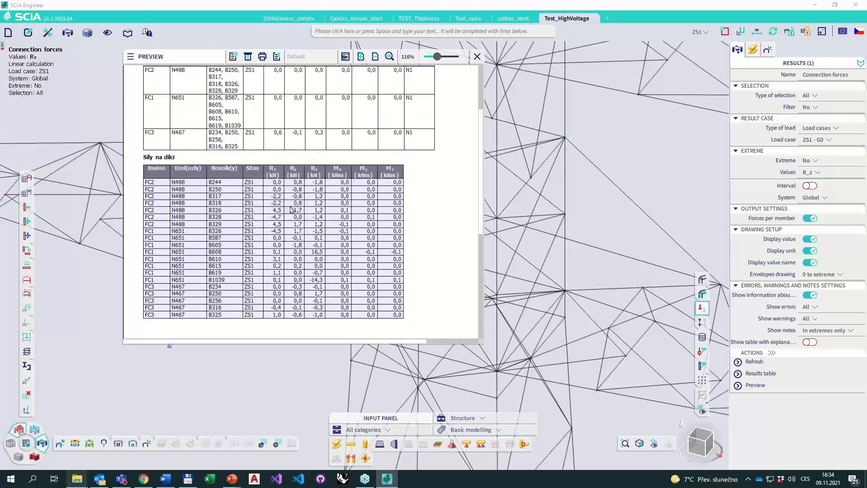
scroll(280, 211, down, 2)
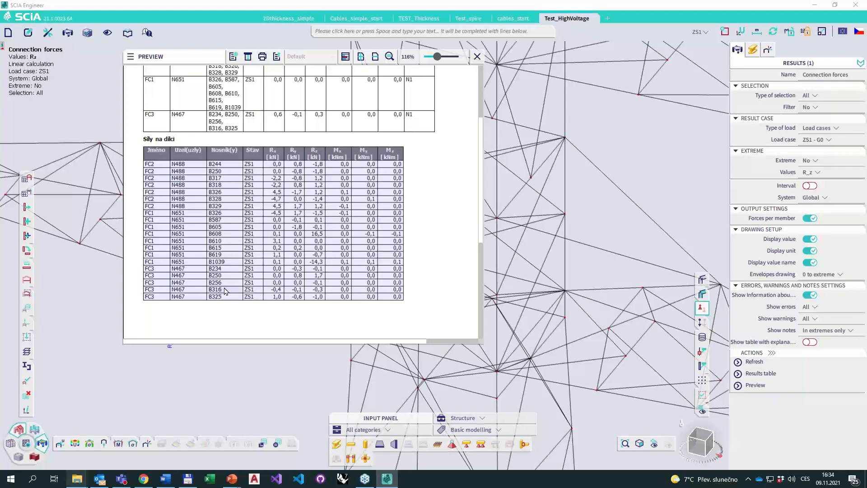
scroll(228, 178, up, 1)
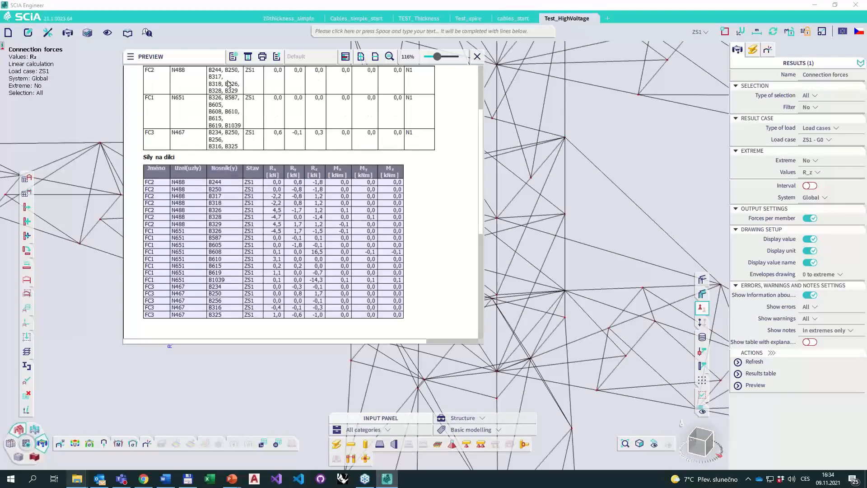
Move the preview away from the crossarm and pick out the upper chord's connection force to compare it with the table, clearing the selection.
drag(195, 57, 325, 115)
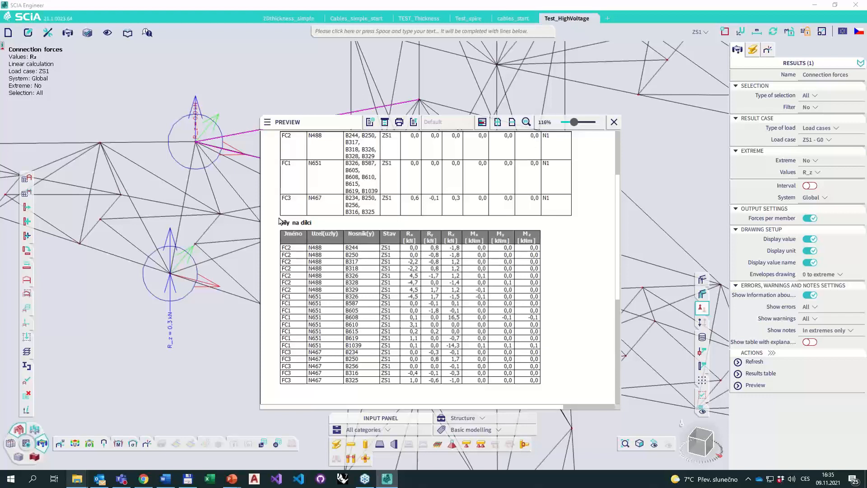
click(213, 128)
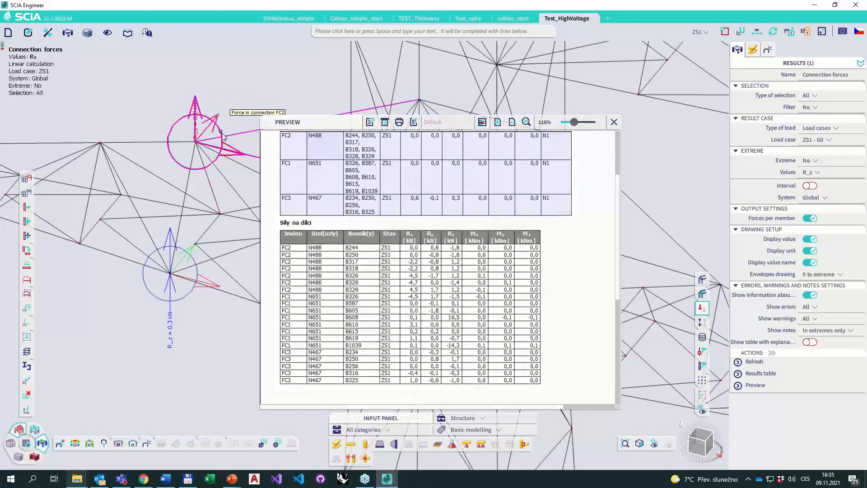
key(Escape)
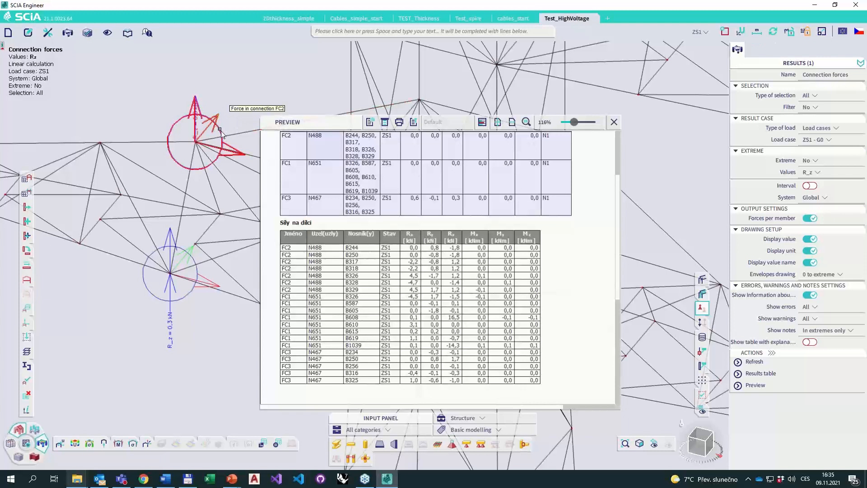
click(220, 130)
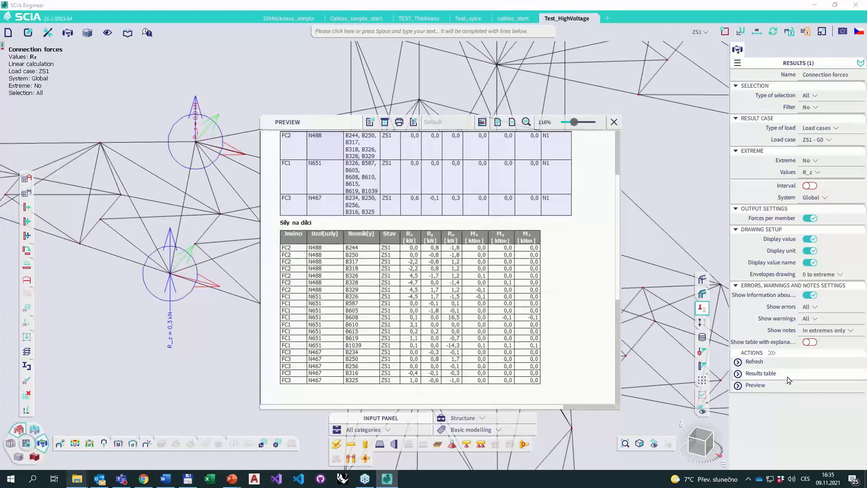
Open the results table for the connection forces in place of the preview, look through its result sheets and close it.
click(761, 374)
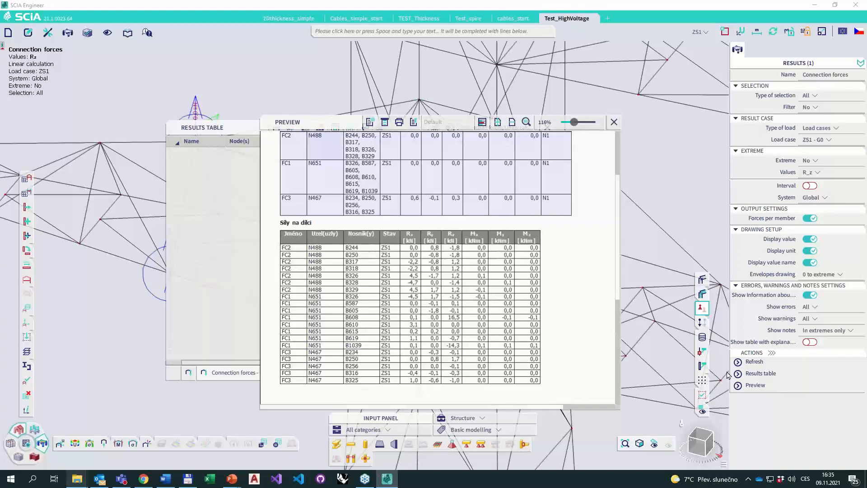
click(615, 122)
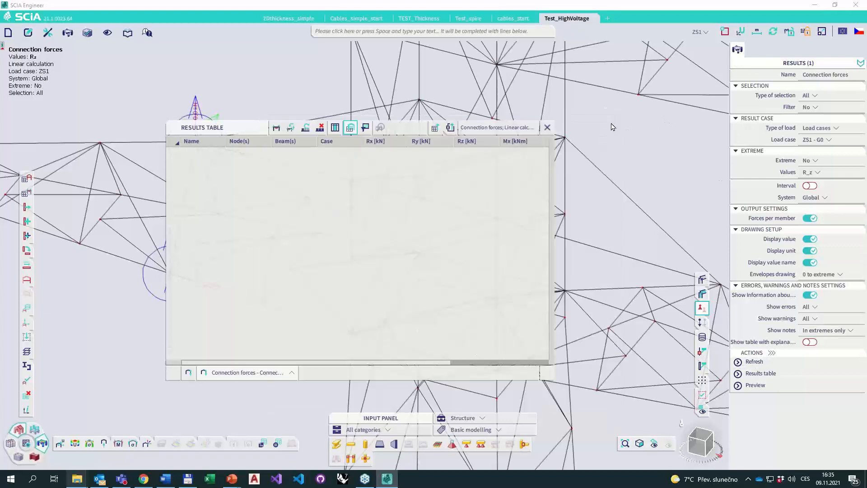
click(189, 373)
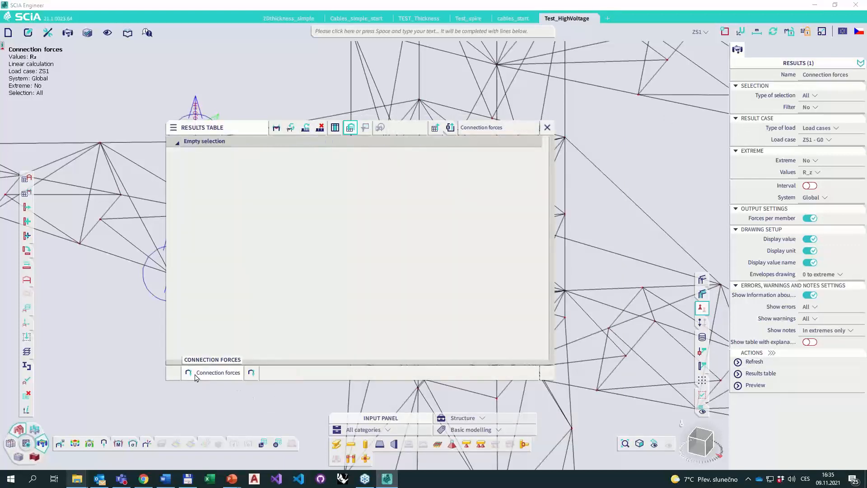
click(252, 373)
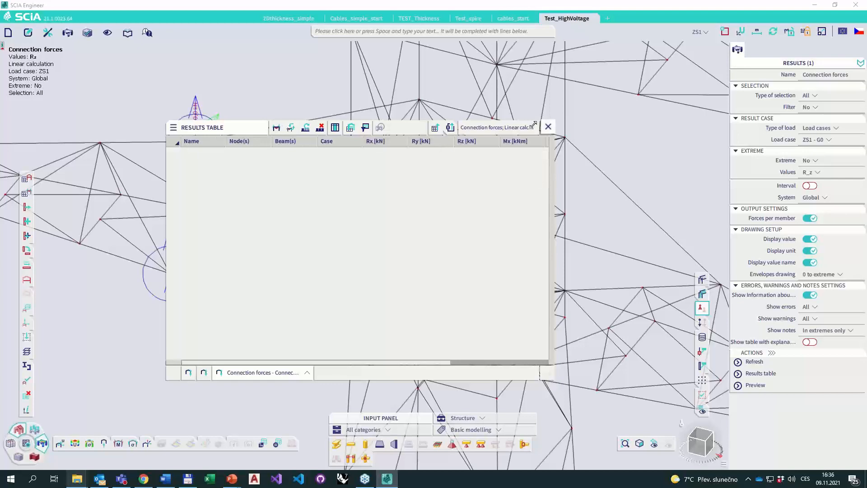
click(551, 127)
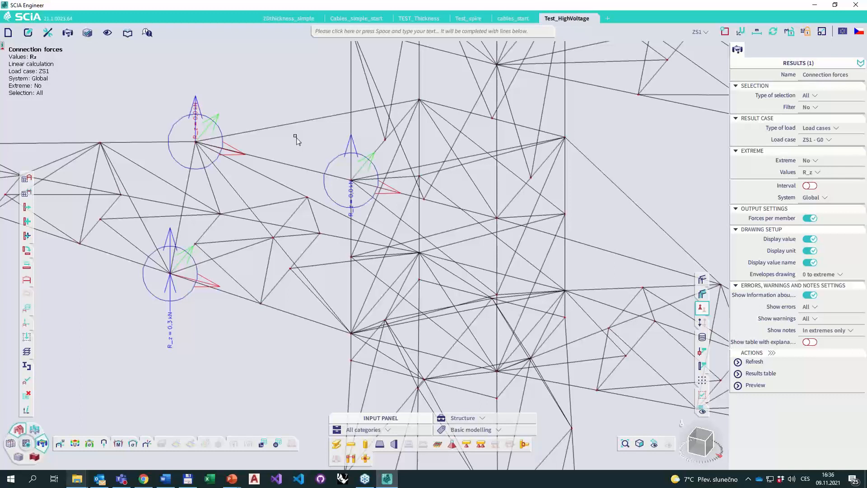
mouse_move(386, 479)
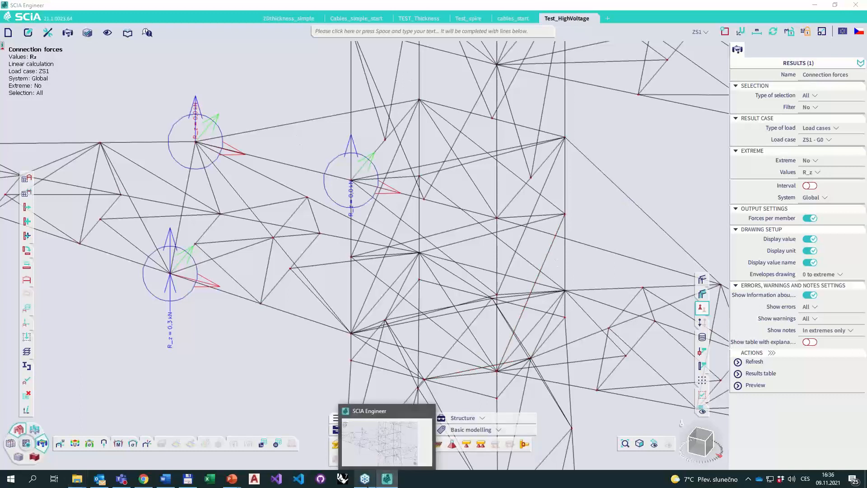